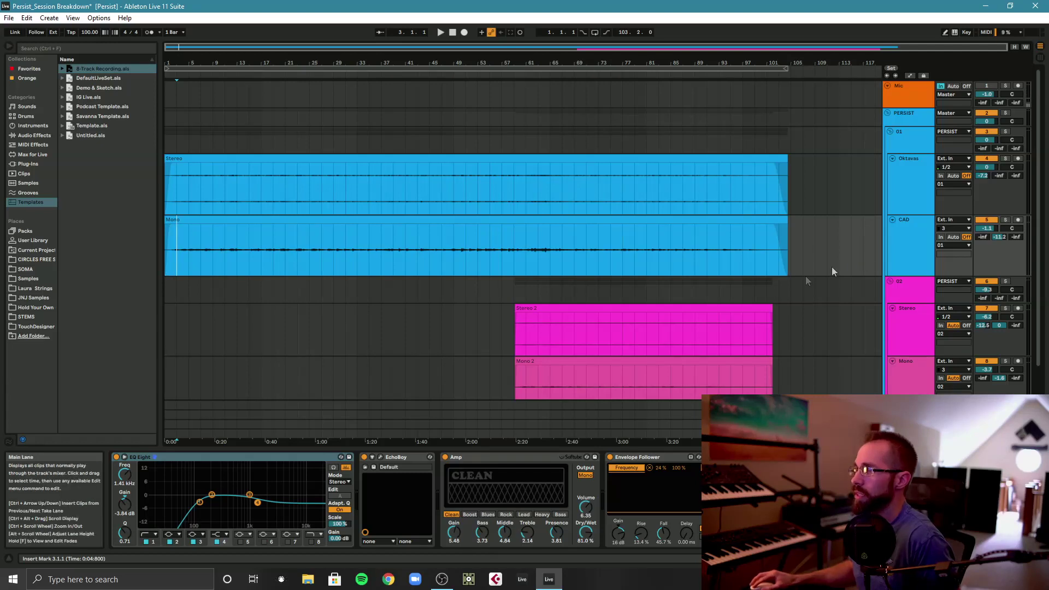
# Inspect group 02's devices and its Stereo track, briefly soloing the group and placing the insert marker at bar 65 in the Stereo clip
pyautogui.click(610, 339)
pyautogui.click(892, 294)
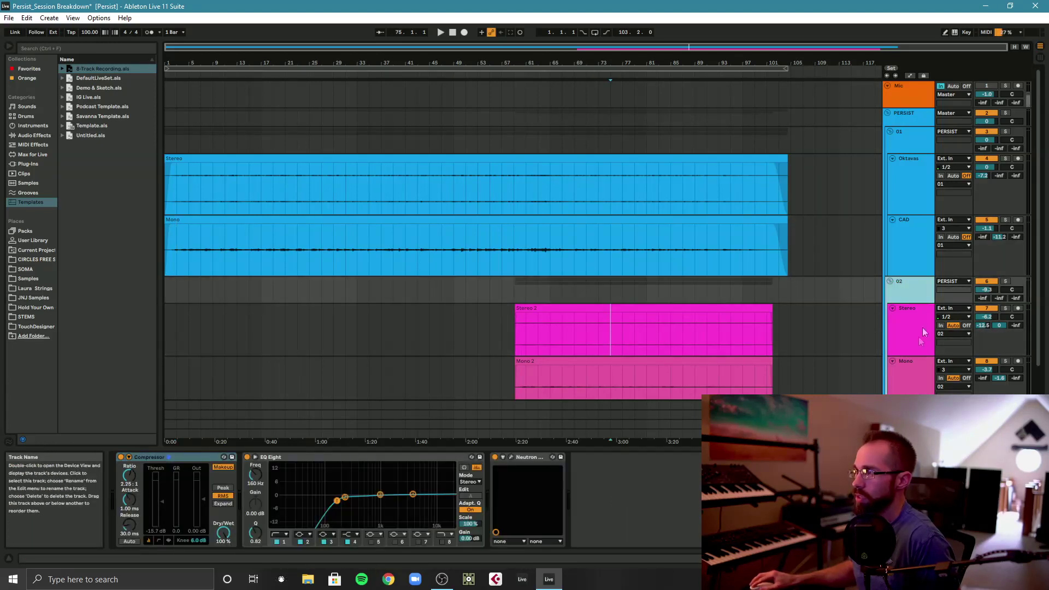
pyautogui.scroll(-1, 923, 323)
pyautogui.click(1005, 261)
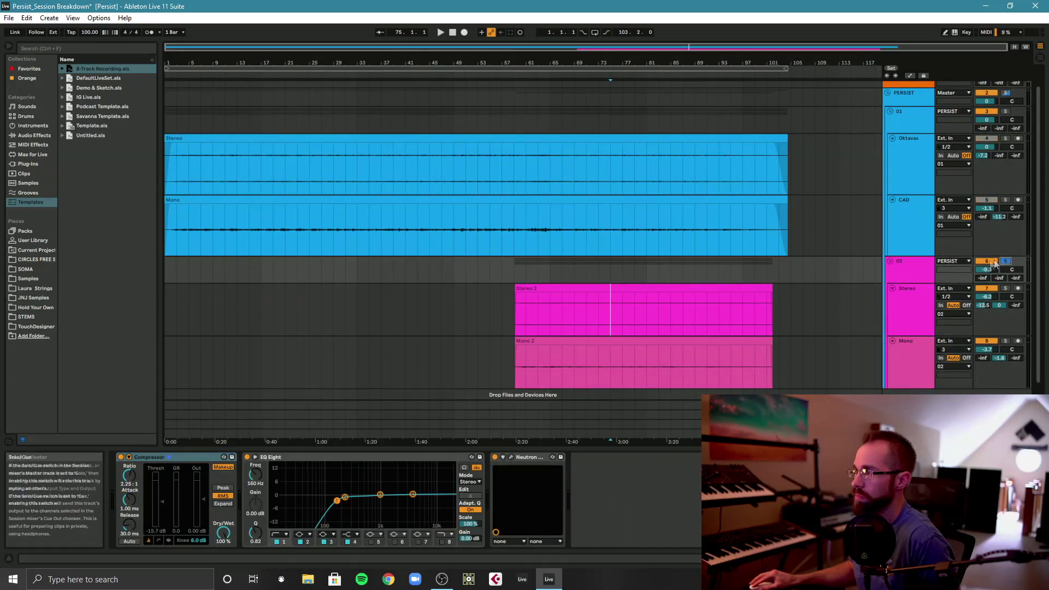
pyautogui.click(1004, 261)
pyautogui.click(550, 309)
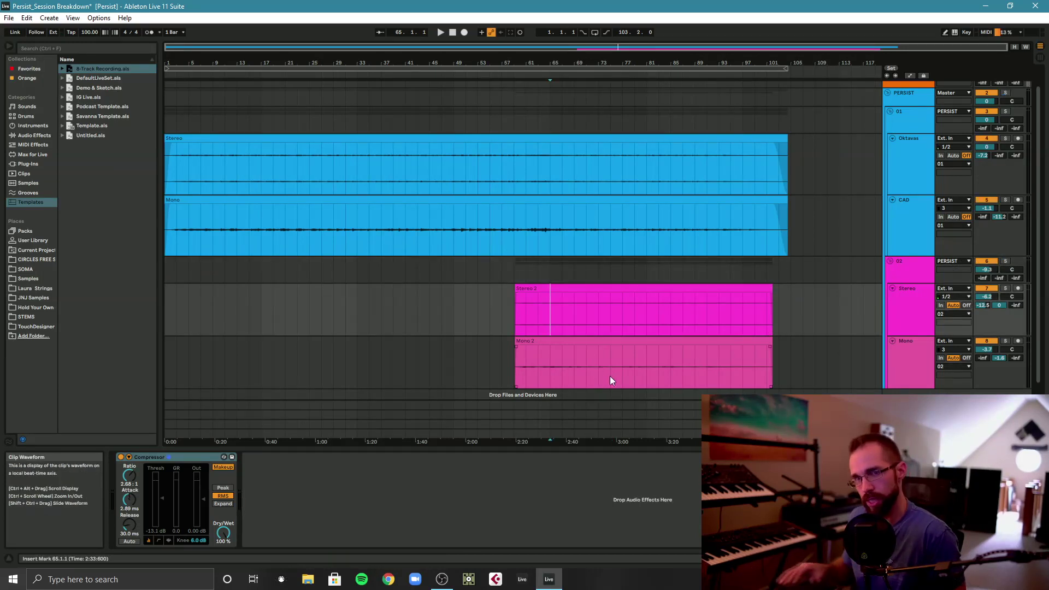
# Review the device chains of the Oktavas and CAD tracks and check the parent PERSIST group
pyautogui.click(901, 156)
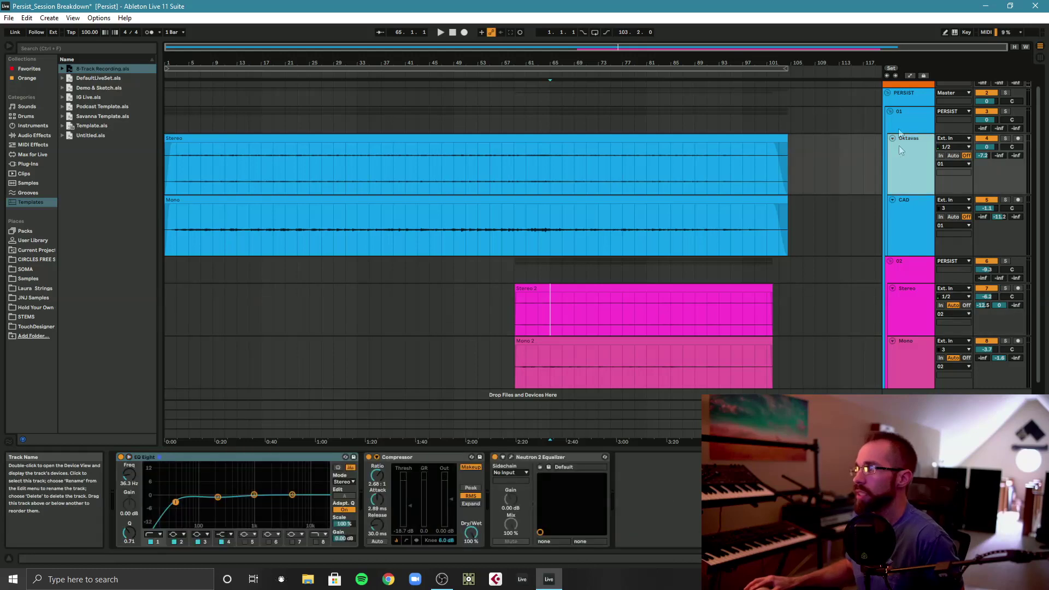
pyautogui.click(909, 100)
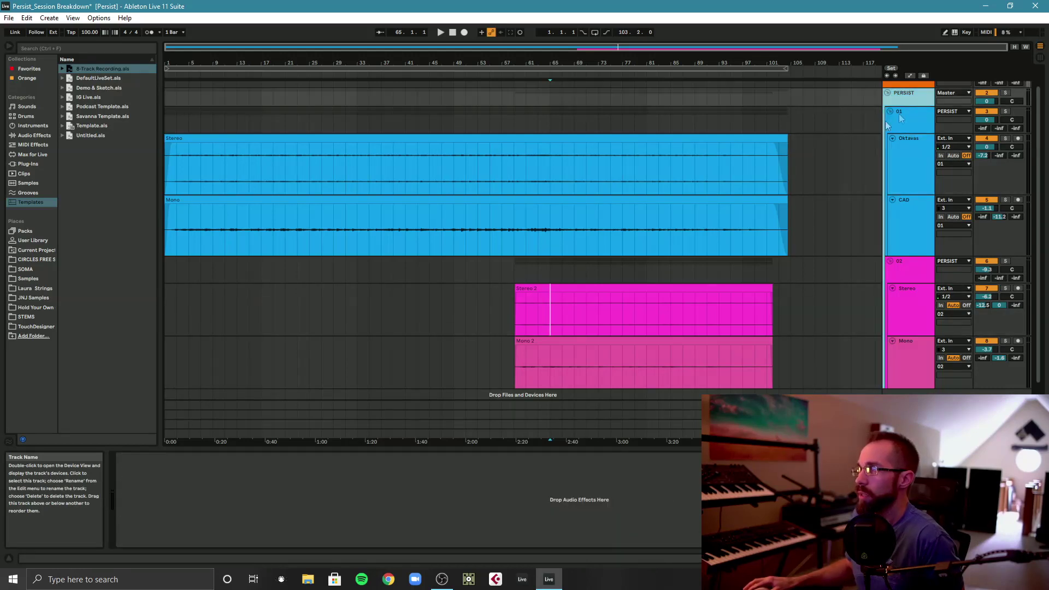
pyautogui.click(212, 173)
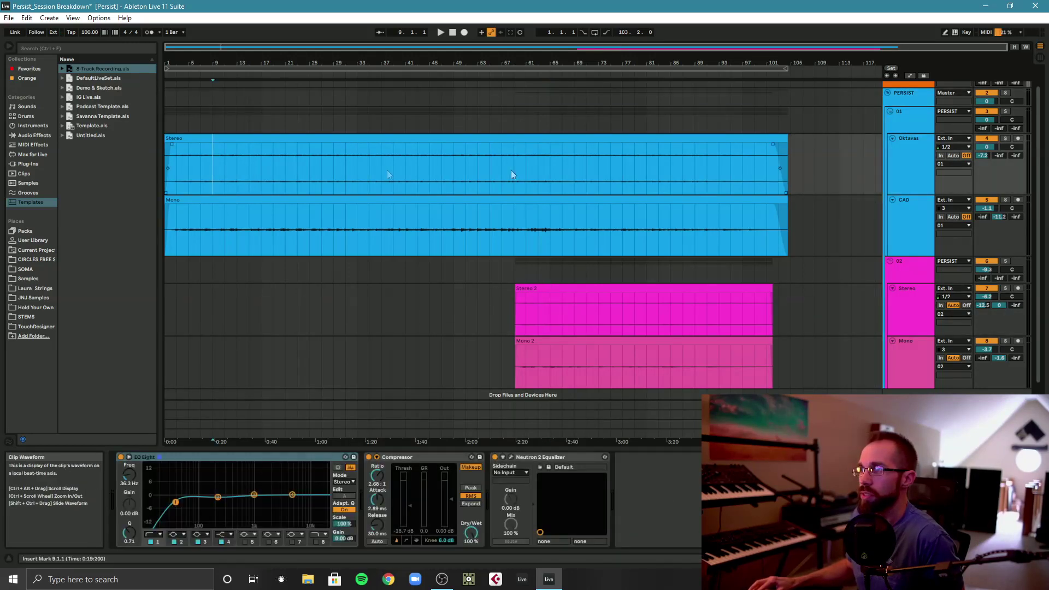
pyautogui.click(906, 160)
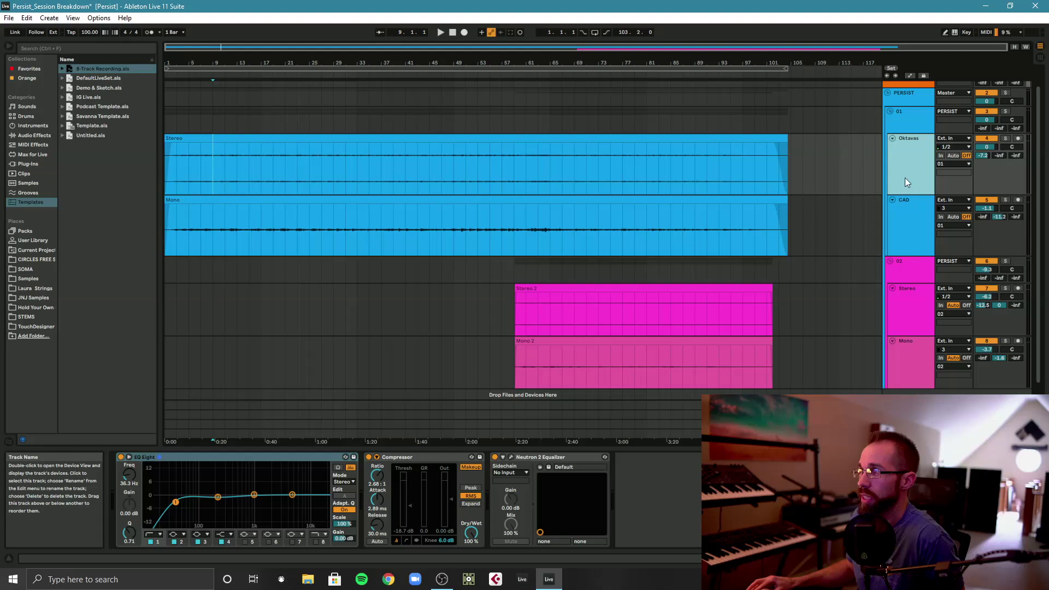
pyautogui.click(908, 232)
pyautogui.click(466, 229)
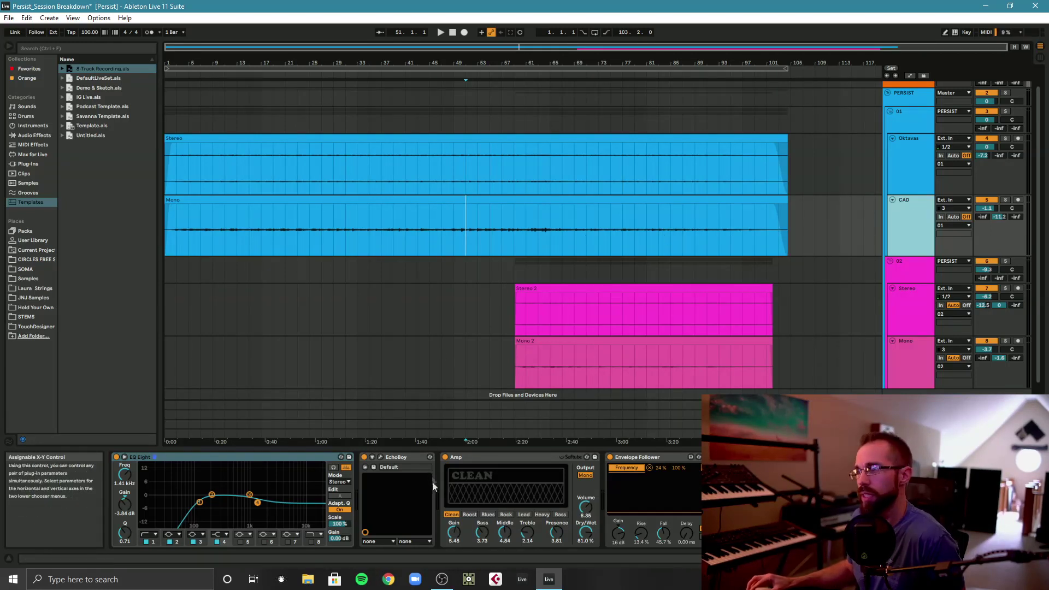
pyautogui.click(503, 241)
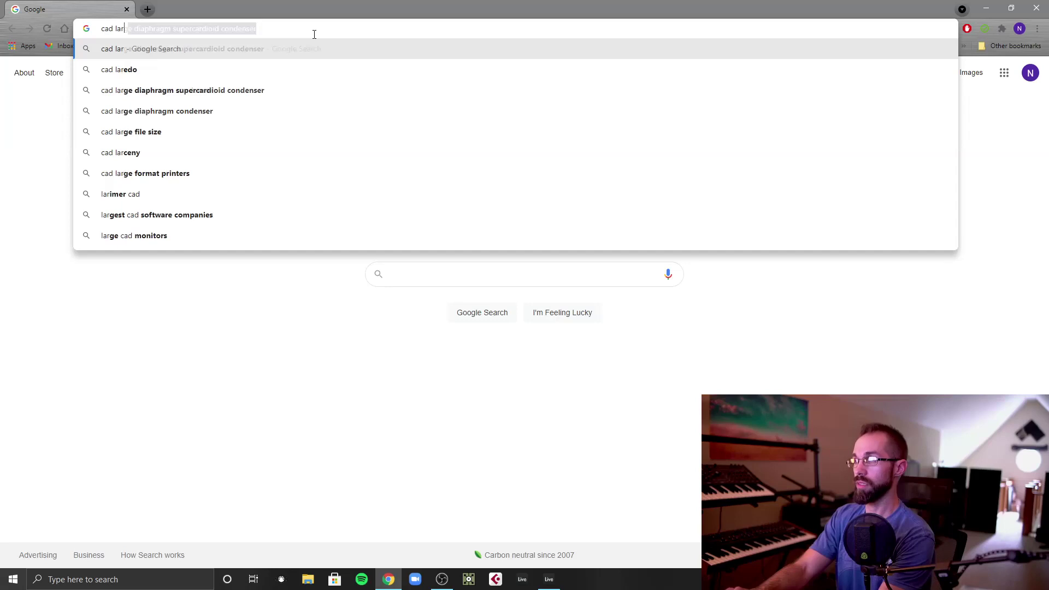
# Look up "cad large diaphragm condenser" and "cad gxl2200" on Google in Chrome, and close the browser
pyautogui.write('ge')
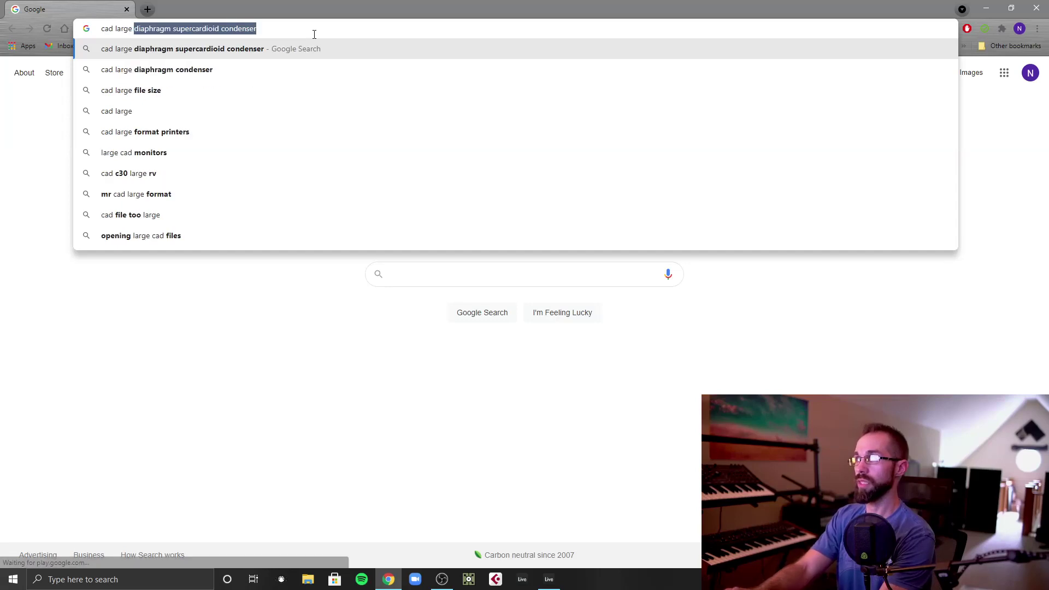
pyautogui.press('Down')
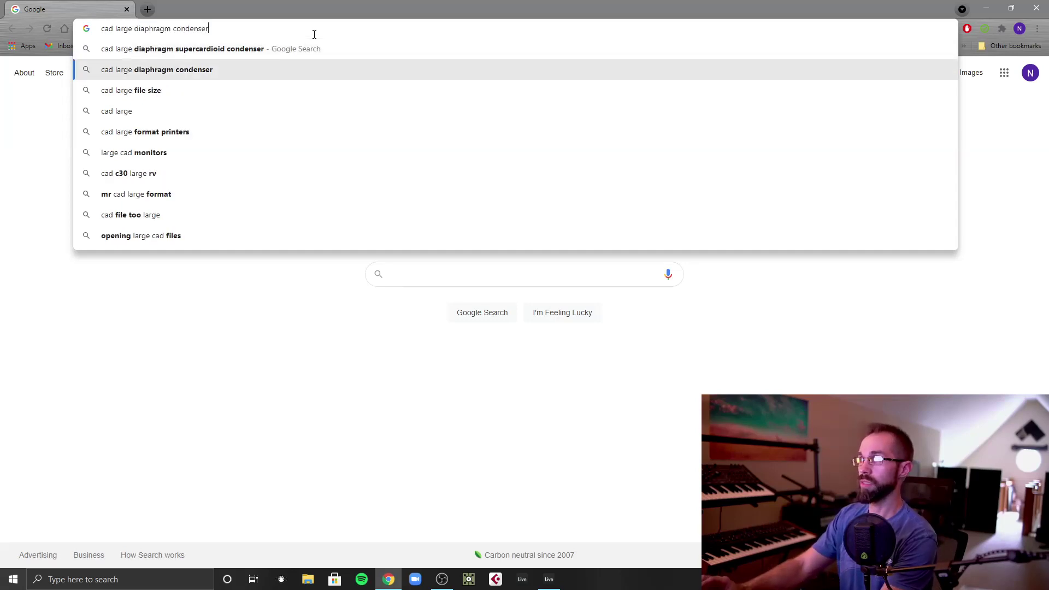
pyautogui.press('Return')
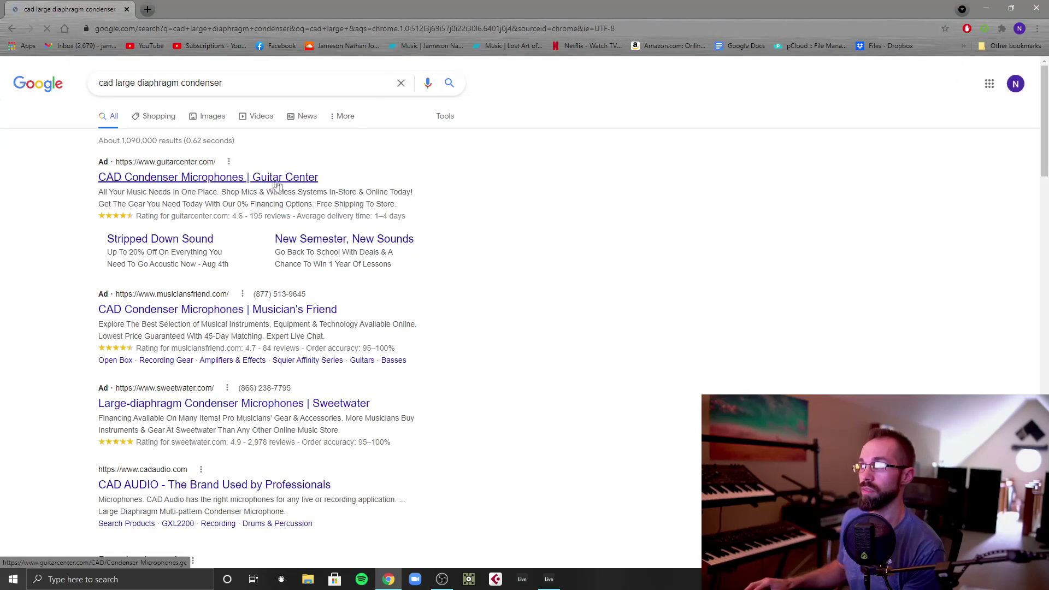
pyautogui.scroll(-5, 292, 219)
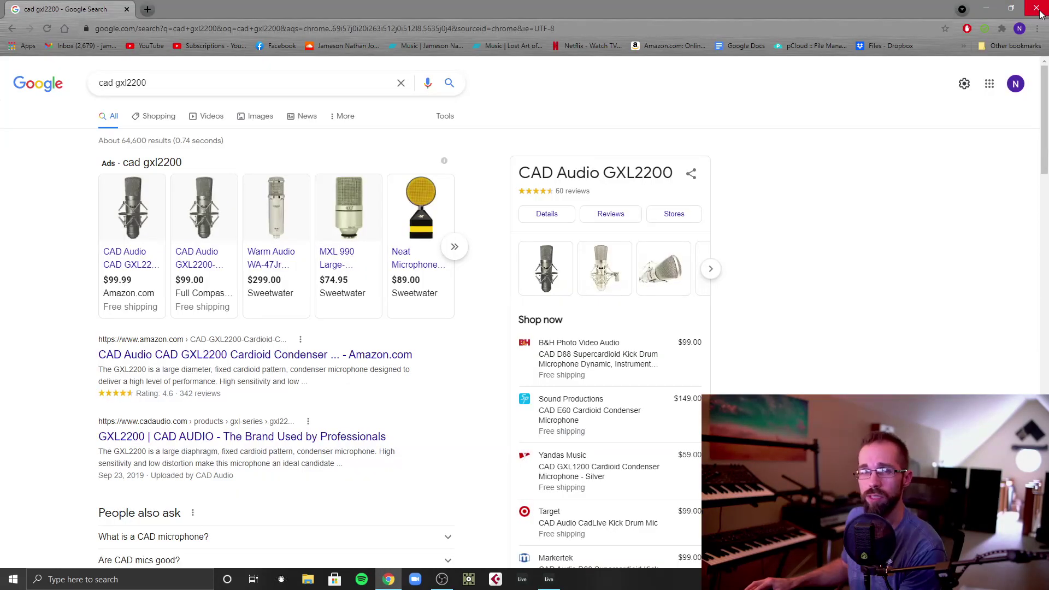
pyautogui.click(1036, 9)
# Inspect the clips on the CAD and Oktavas tracks, and show the device chains of CAD and group 02
pyautogui.click(401, 238)
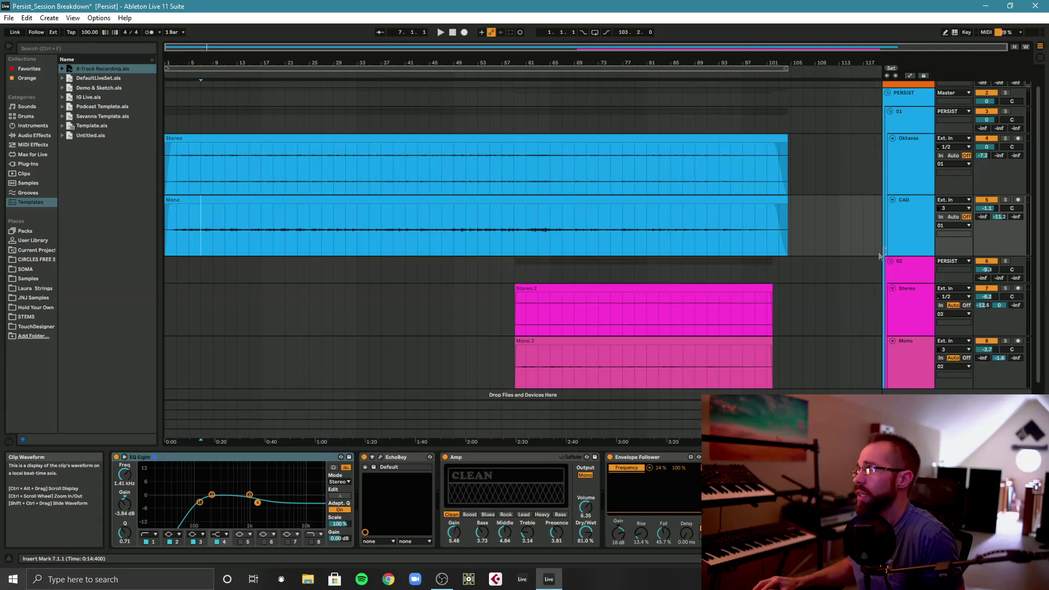
pyautogui.click(192, 235)
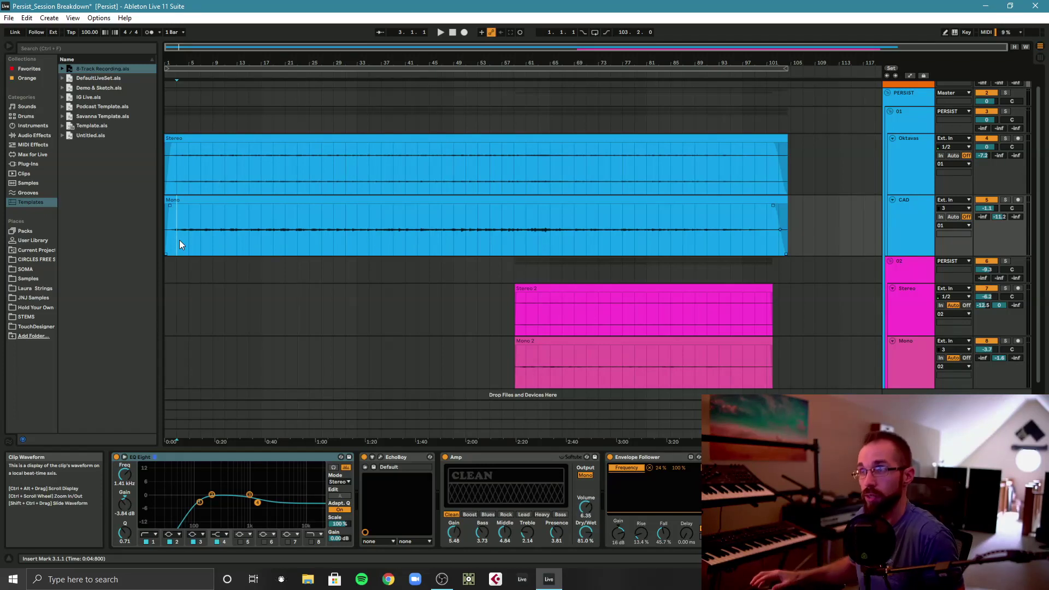
pyautogui.click(403, 180)
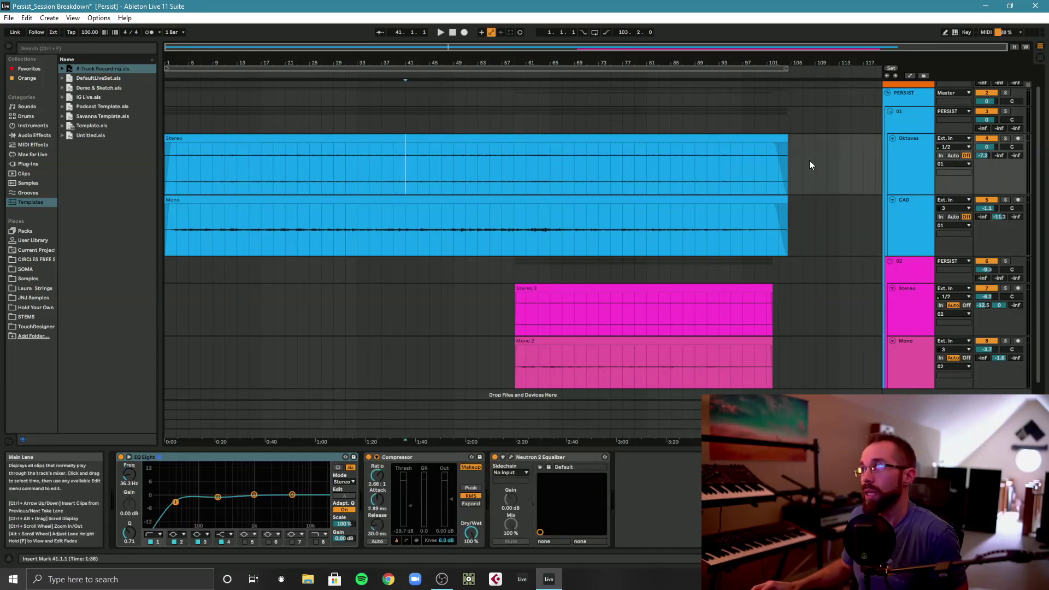
pyautogui.click(904, 230)
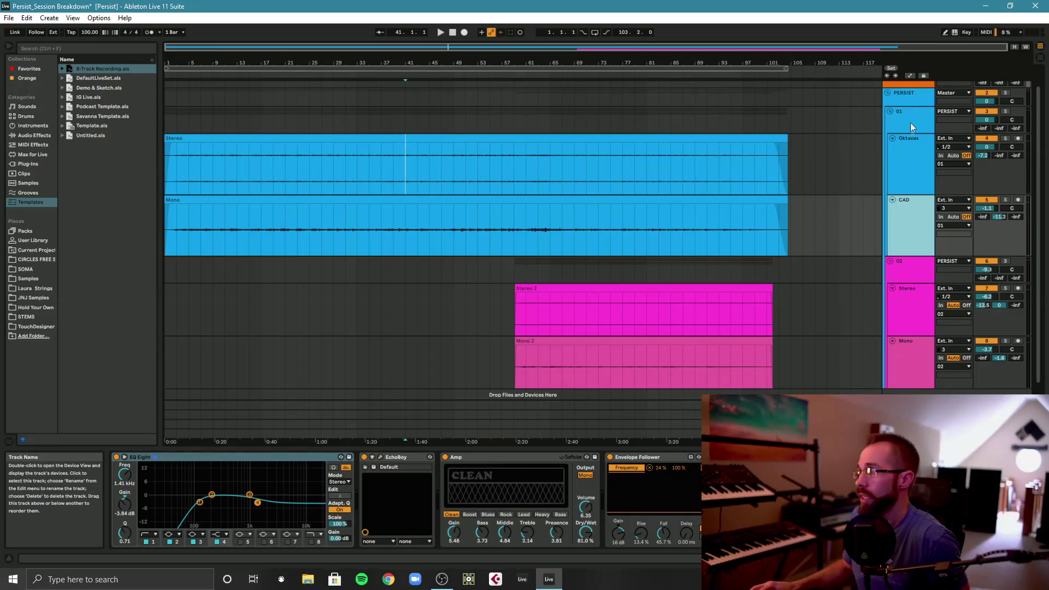
pyautogui.click(909, 271)
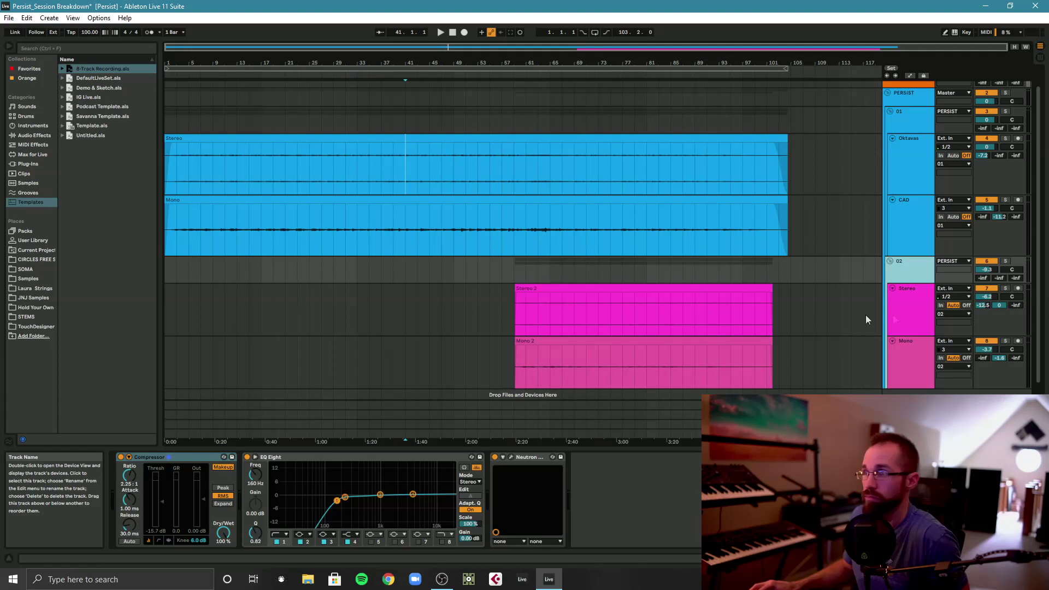
# Examine the devices on the Oktavas track, group 01 and the parent PERSIST group, ending on group 01
pyautogui.click(178, 171)
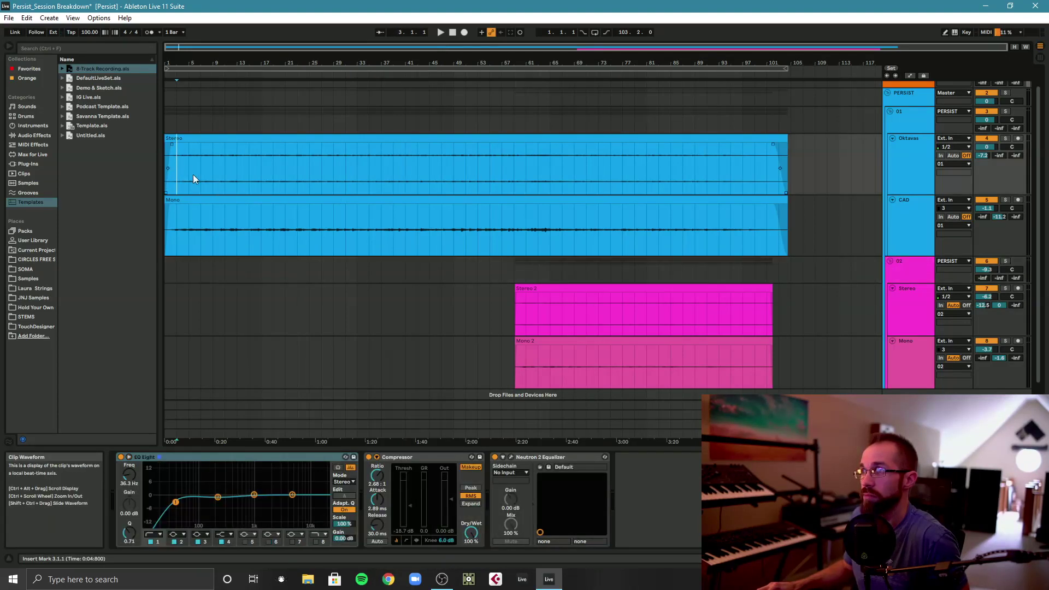
pyautogui.click(899, 163)
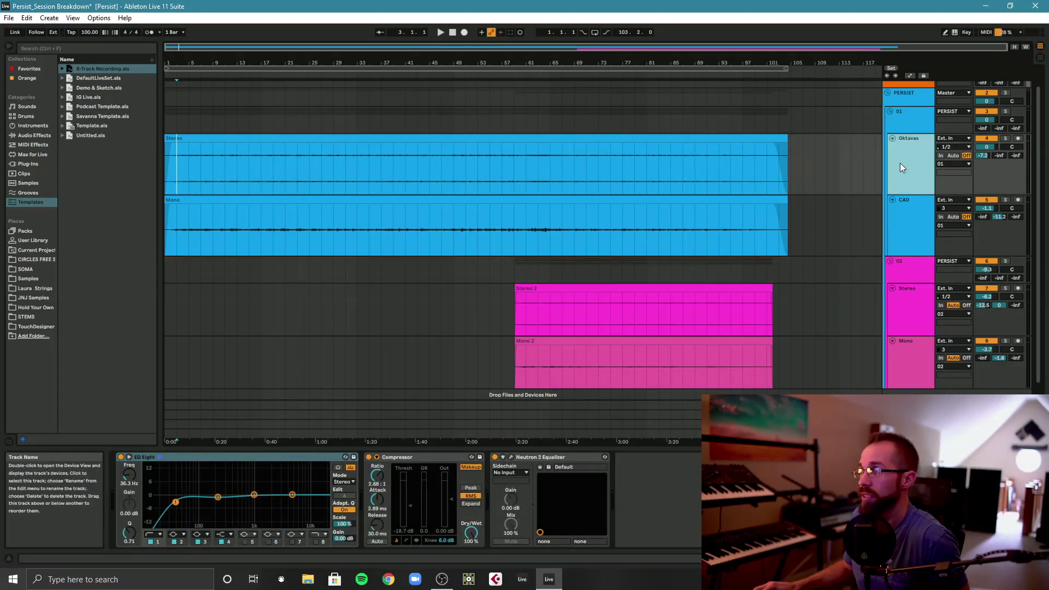
pyautogui.click(909, 122)
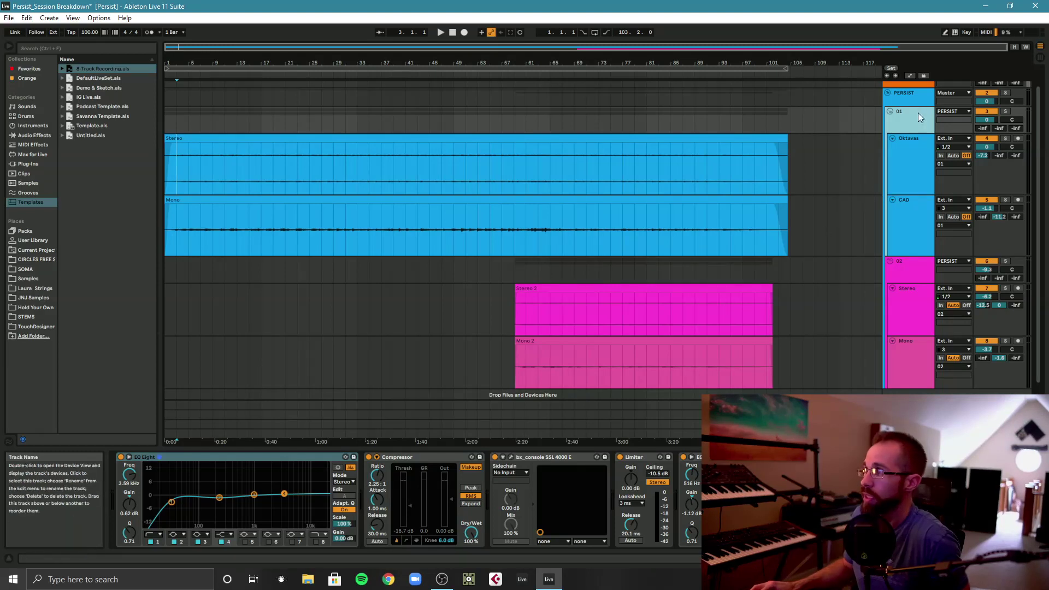
pyautogui.click(918, 98)
pyautogui.click(917, 125)
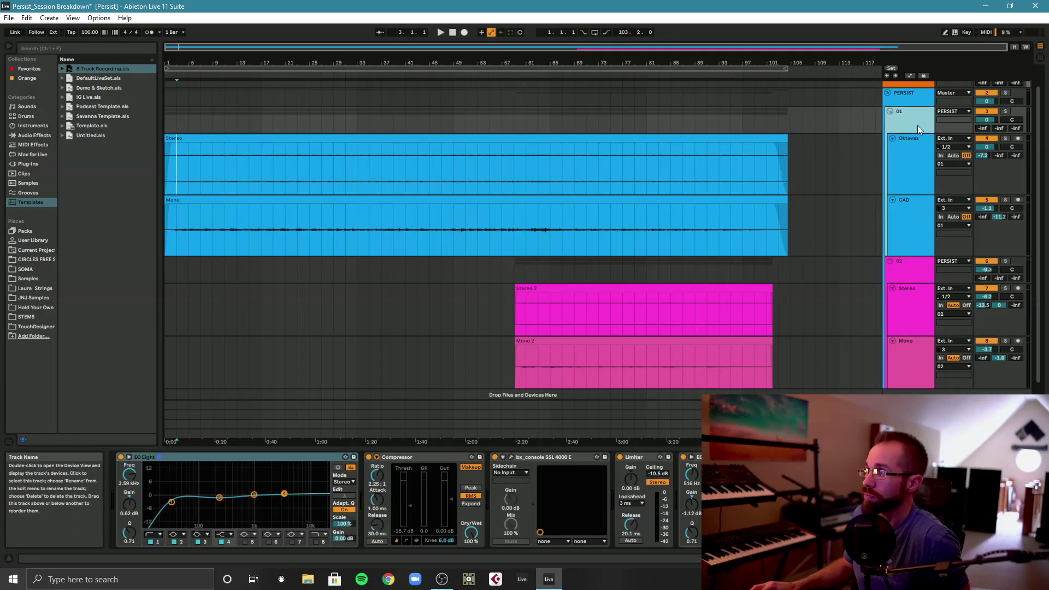
# Examine the Oktavas track's EQ Eight, Compressor and Neutron 2 Equalizer, including the second EQ Eight band
pyautogui.click(904, 163)
pyautogui.moveTo(218, 497); pyautogui.dragTo(219, 501)
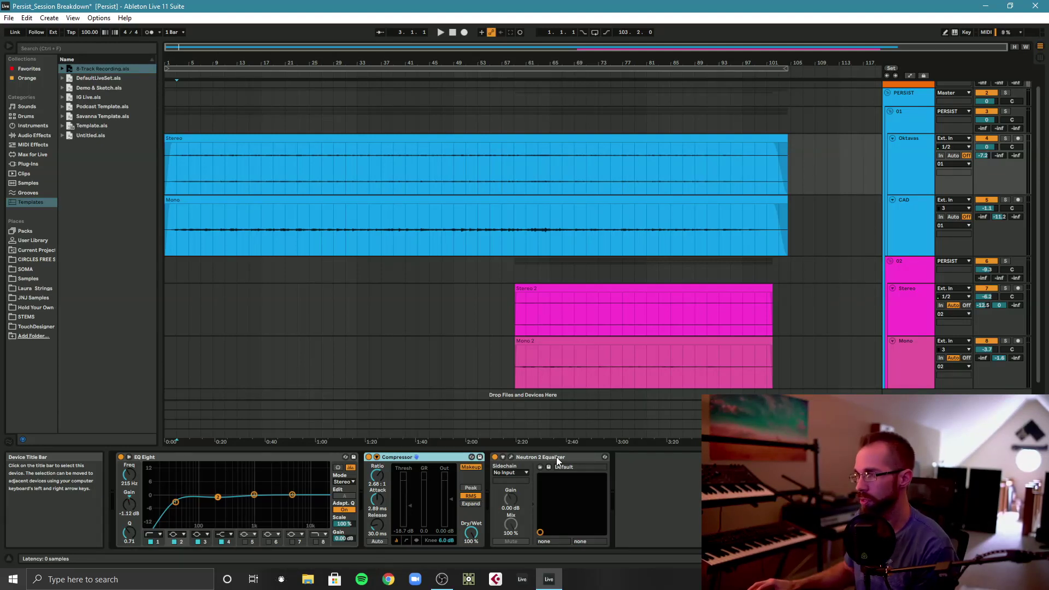
pyautogui.click(557, 459)
pyautogui.click(420, 454)
pyautogui.click(287, 457)
pyautogui.click(437, 458)
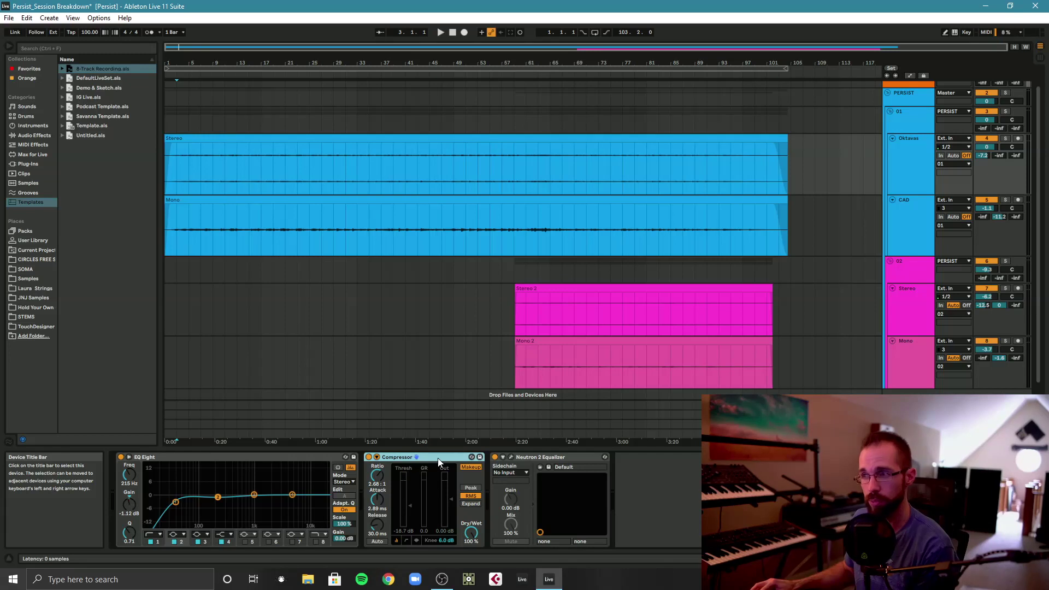
pyautogui.click(538, 458)
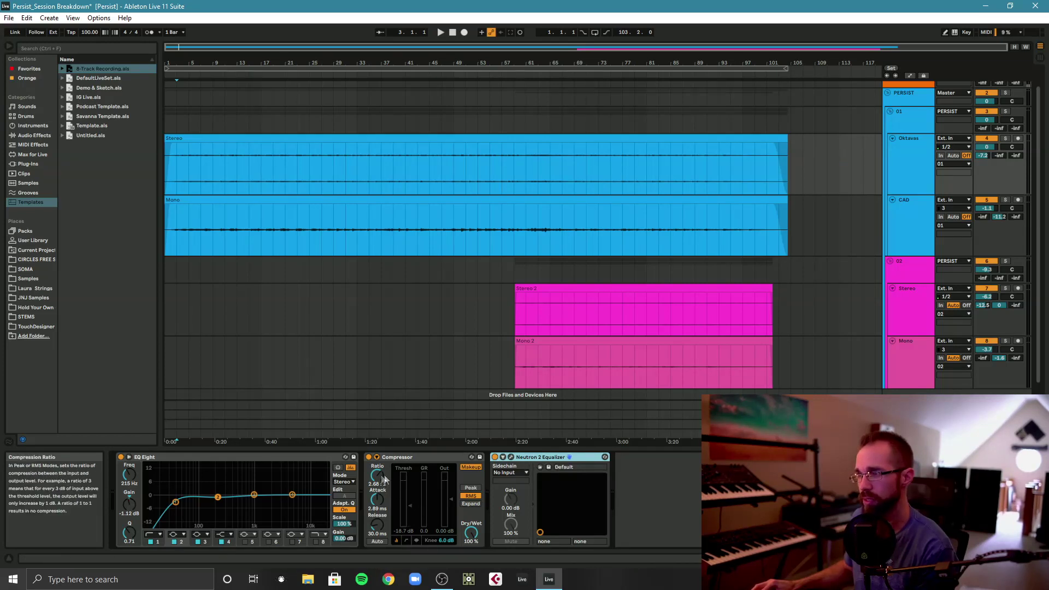
# Open the Neutron 2 Equalizer window on the Oktavas track and place it over the middle of the arrangement
pyautogui.click(512, 462)
pyautogui.moveTo(690, 84); pyautogui.dragTo(512, 132)
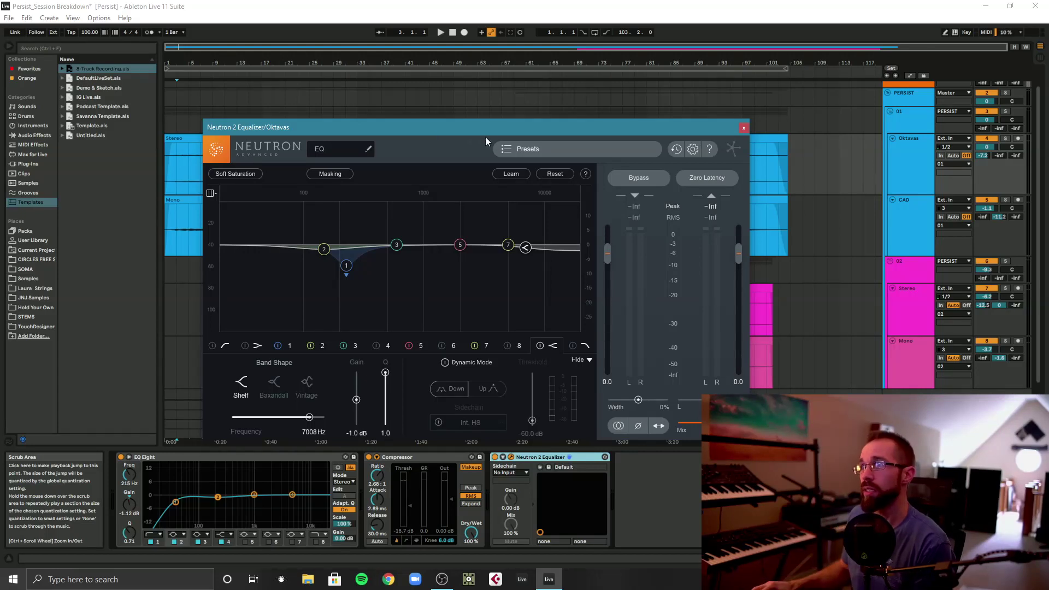
pyautogui.moveTo(502, 130); pyautogui.dragTo(509, 132)
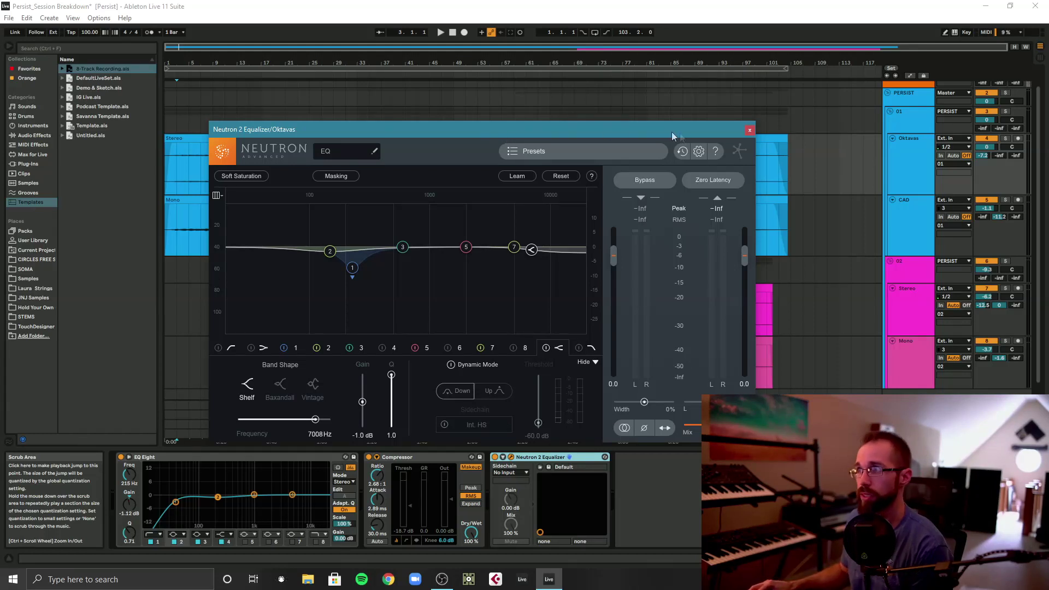
pyautogui.moveTo(689, 130); pyautogui.dragTo(706, 127)
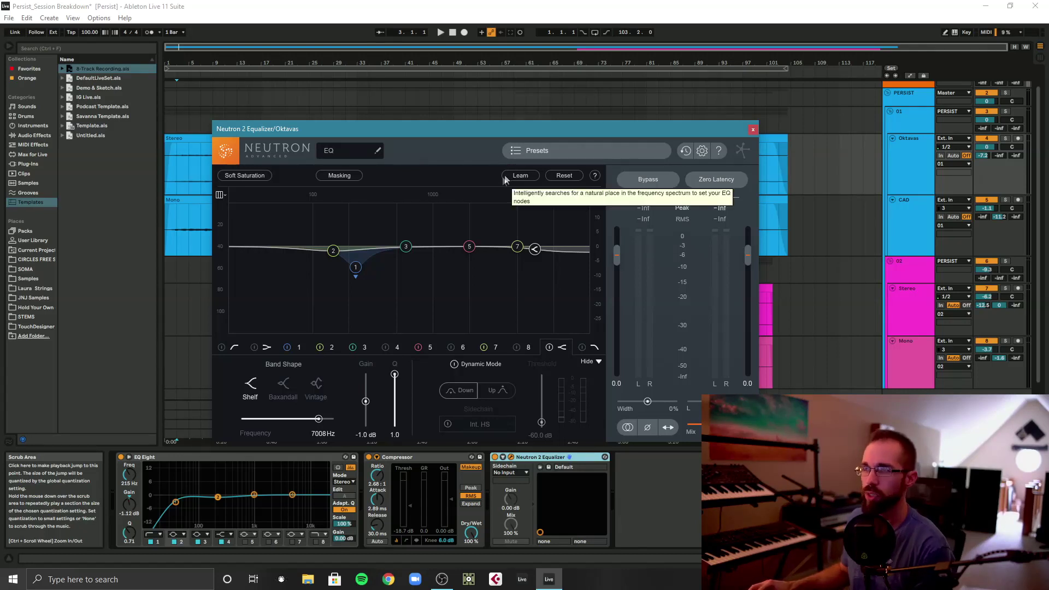
pyautogui.moveTo(461, 137); pyautogui.dragTo(457, 143)
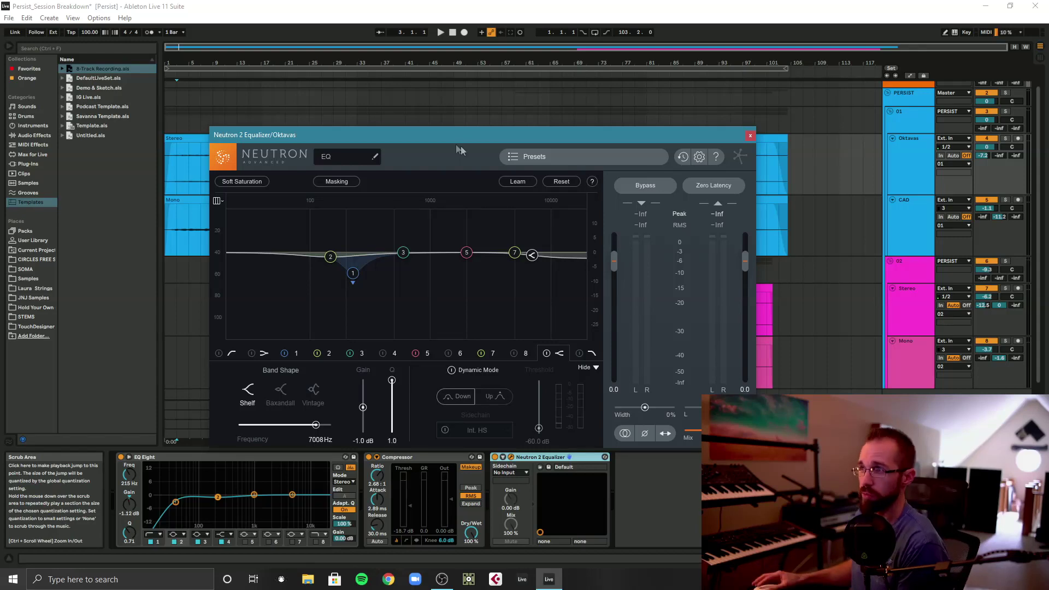
pyautogui.moveTo(497, 138); pyautogui.dragTo(559, 146)
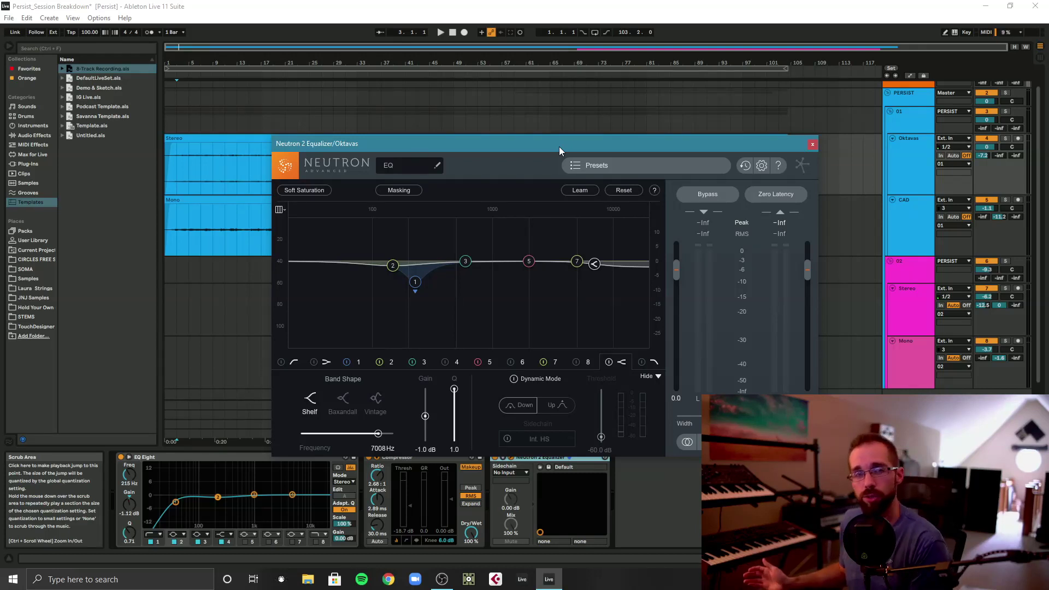
pyautogui.moveTo(559, 146); pyautogui.dragTo(482, 152)
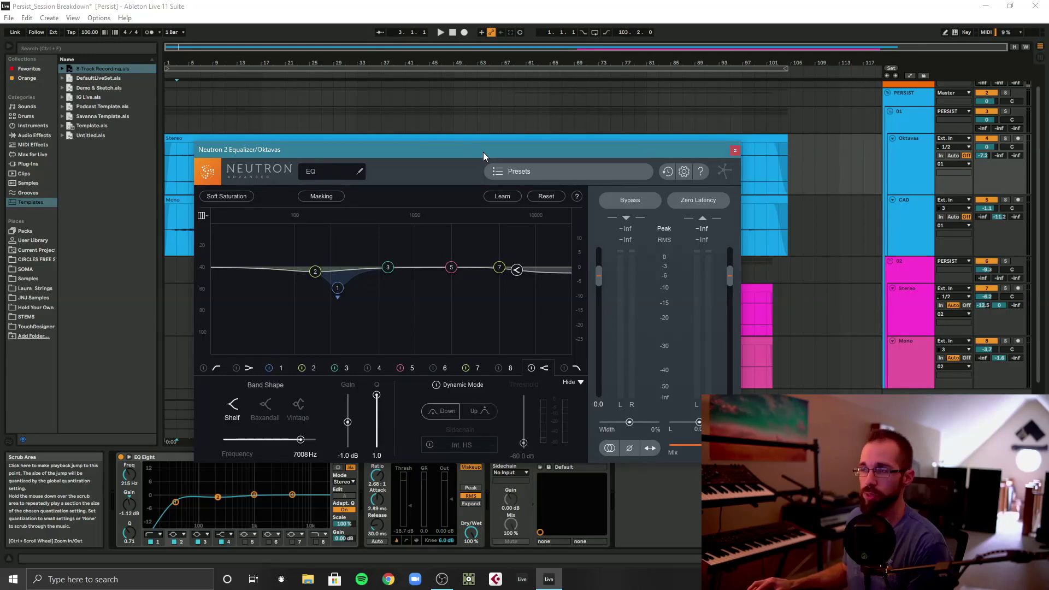
pyautogui.moveTo(482, 152); pyautogui.dragTo(573, 156)
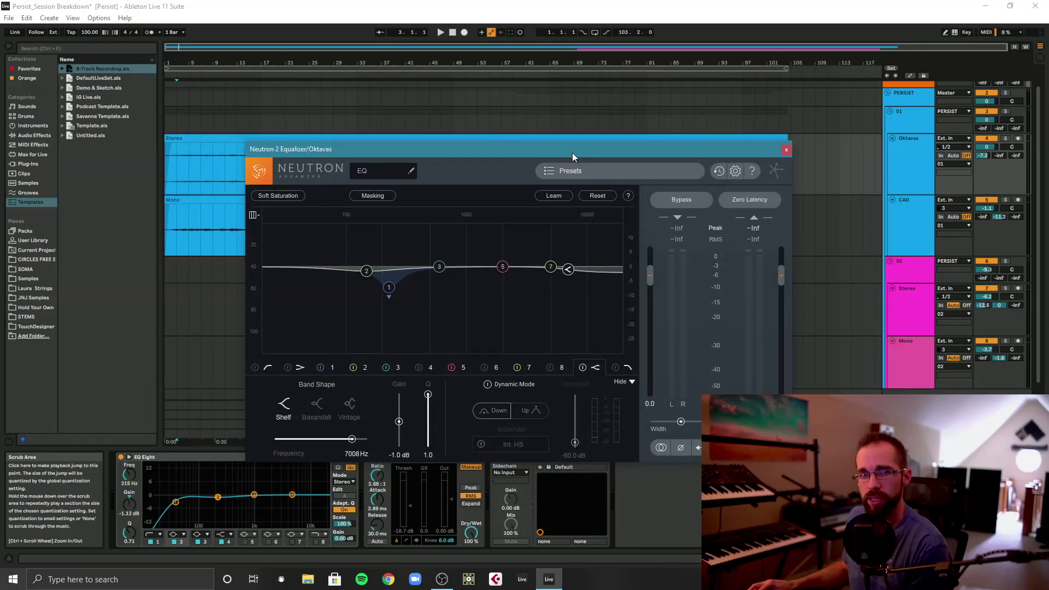
pyautogui.moveTo(515, 151); pyautogui.dragTo(423, 151)
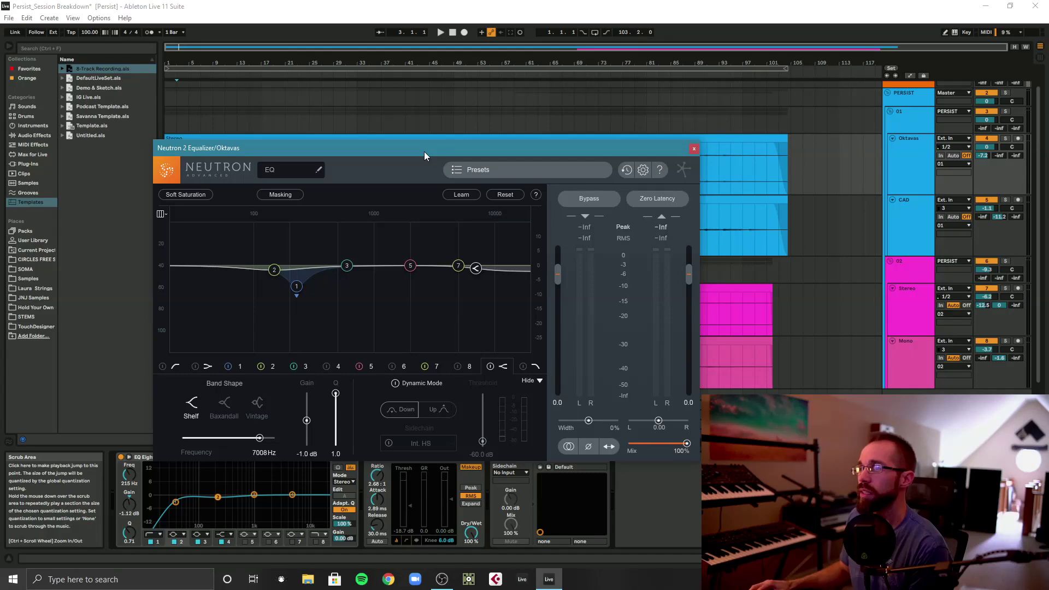
pyautogui.moveTo(423, 154); pyautogui.dragTo(465, 153)
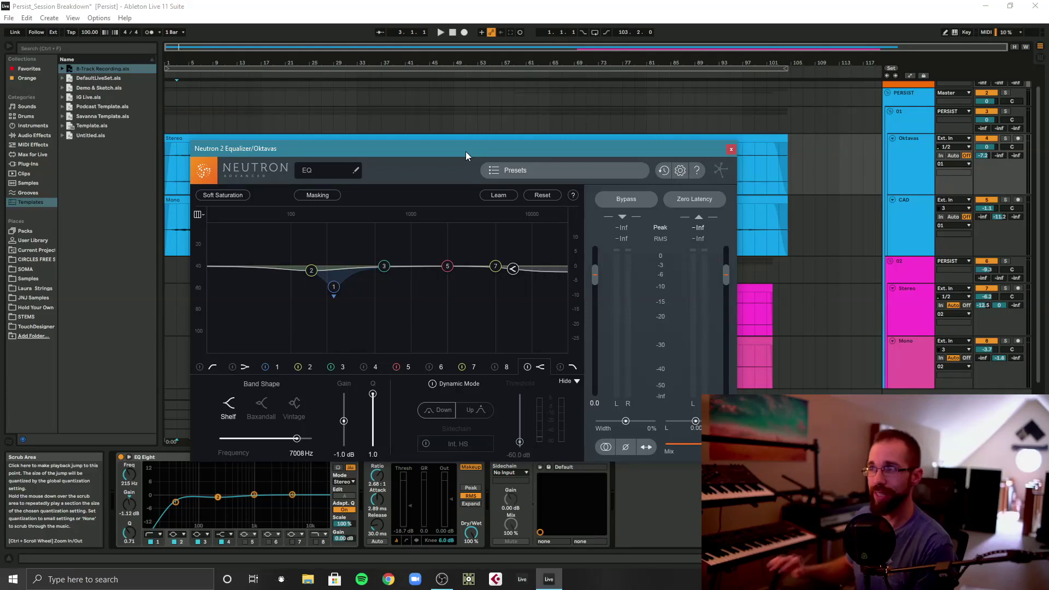
pyautogui.moveTo(462, 149); pyautogui.dragTo(493, 146)
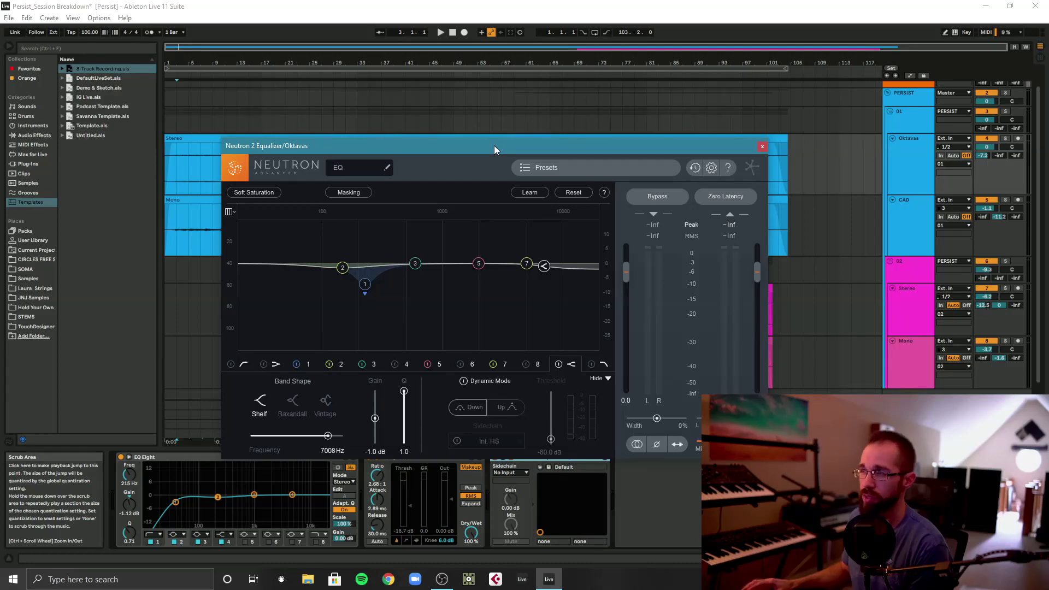
# Examine band 1's dynamic EQ settings in the Neutron 2 Equalizer, and reposition its window to leave the start of the clips uncovered
pyautogui.moveTo(493, 146); pyautogui.dragTo(471, 157)
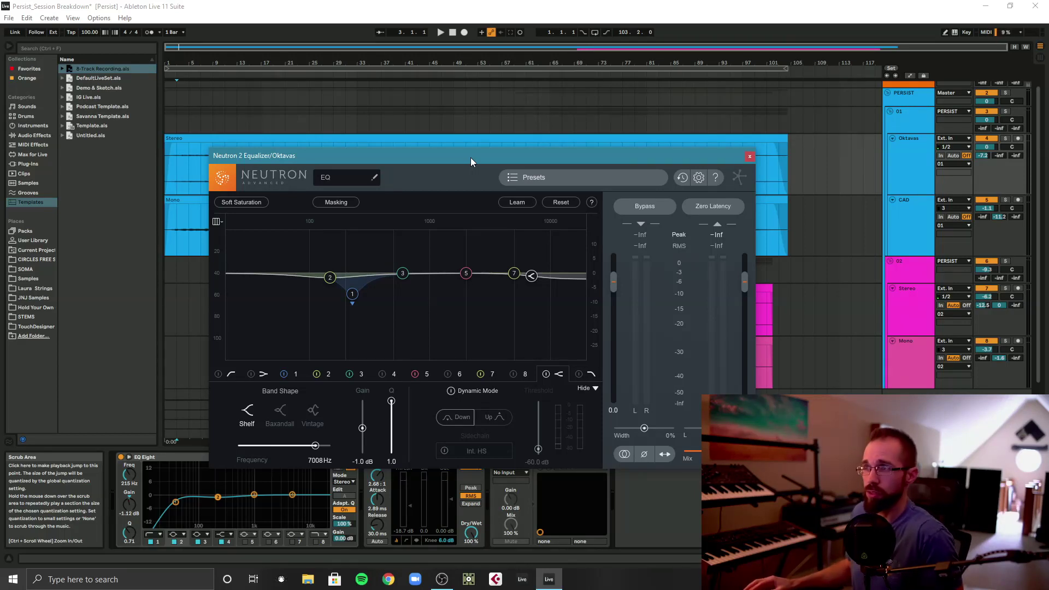
pyautogui.moveTo(470, 158)
pyautogui.mouseDown()
pyautogui.moveTo(425, 156)
pyautogui.moveTo(457, 159)
pyautogui.mouseUp()
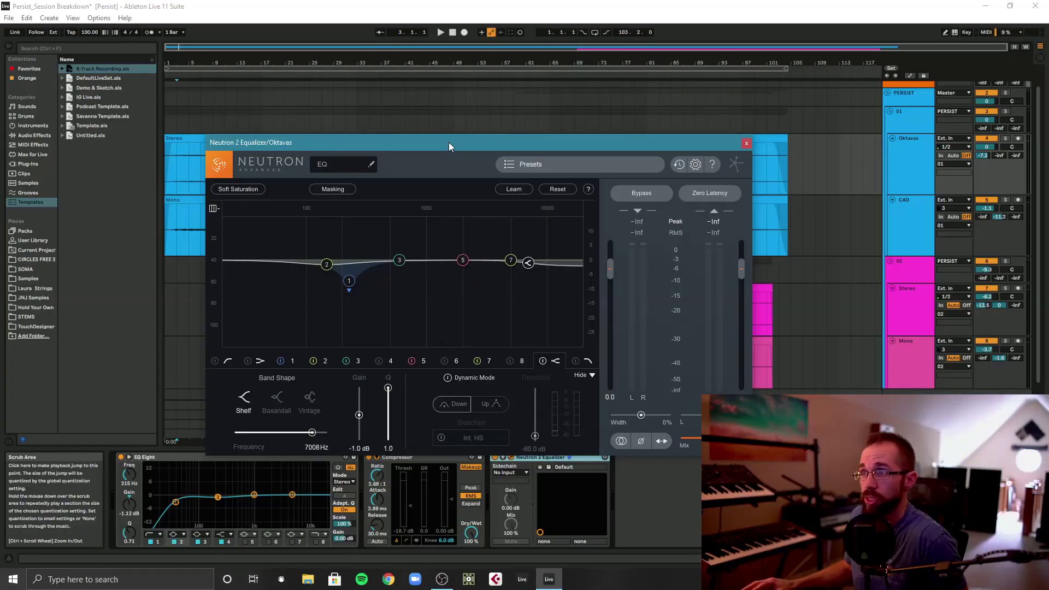
pyautogui.moveTo(448, 142); pyautogui.dragTo(447, 146)
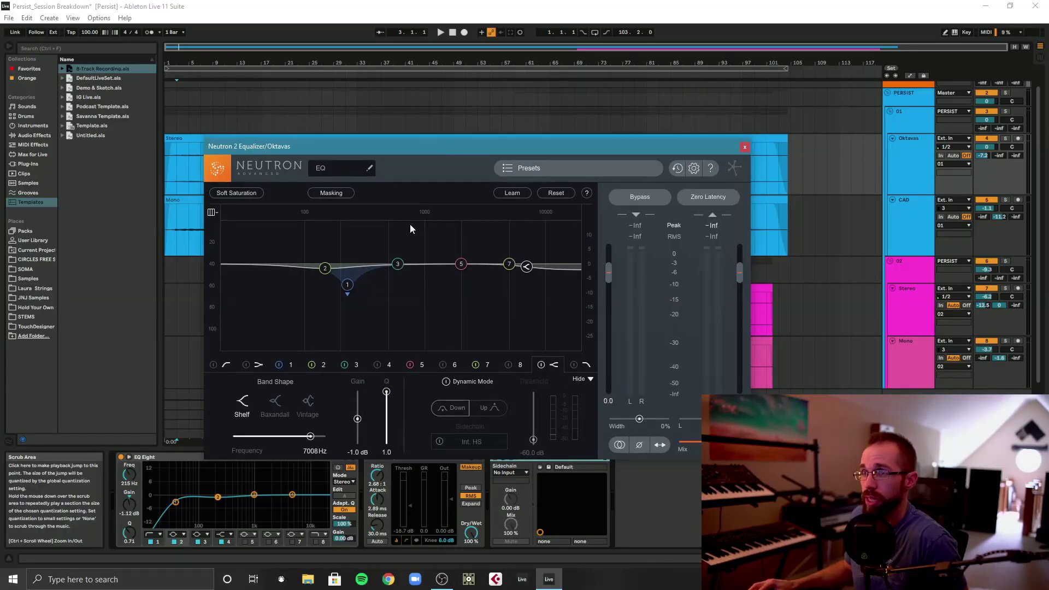
pyautogui.click(348, 285)
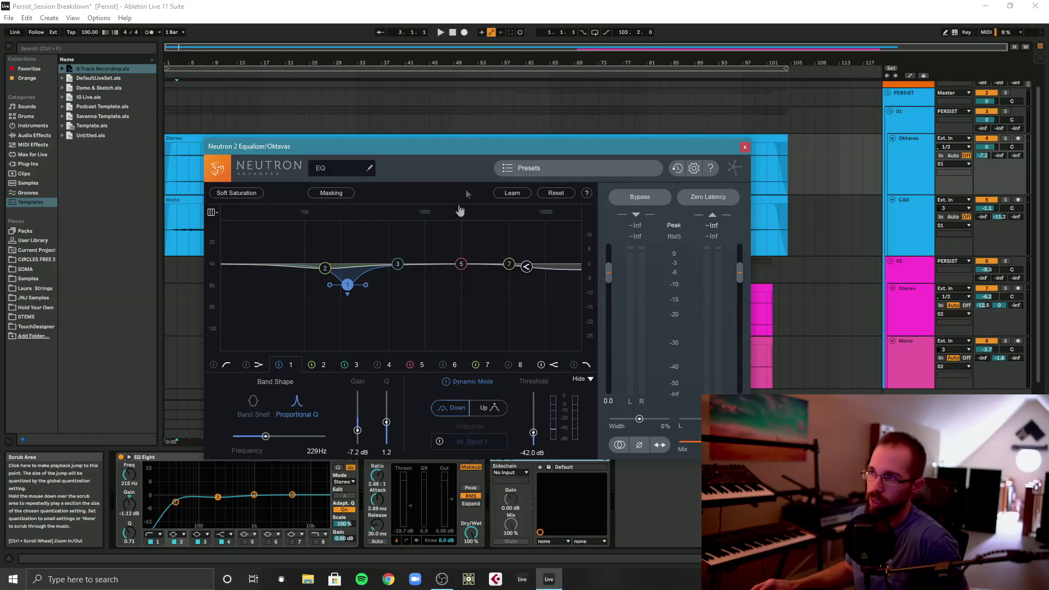
pyautogui.moveTo(478, 149)
pyautogui.mouseDown()
pyautogui.moveTo(470, 144)
pyautogui.moveTo(496, 141)
pyautogui.mouseUp()
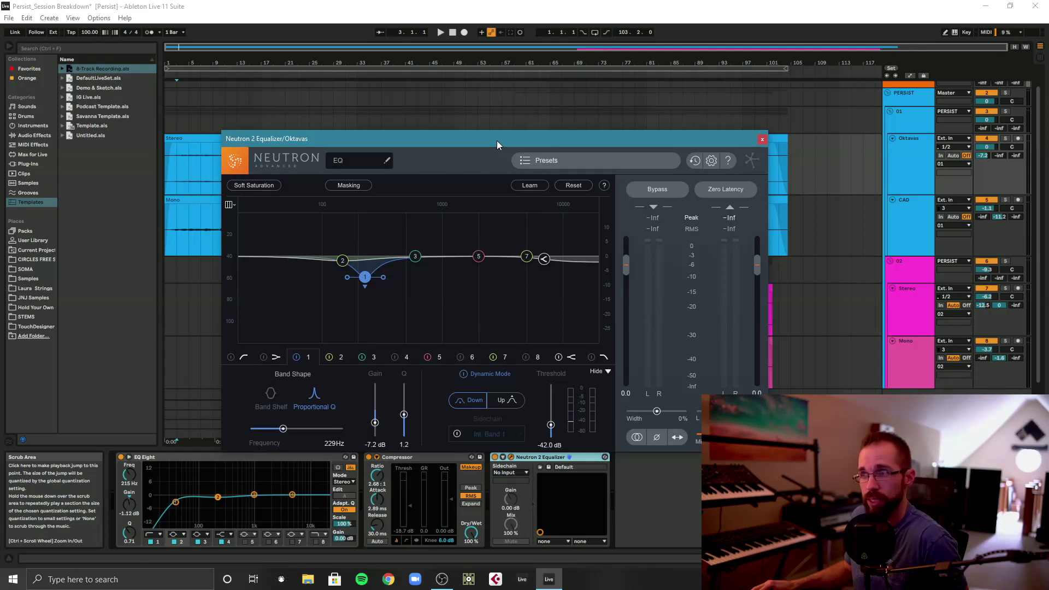
pyautogui.moveTo(497, 141)
pyautogui.mouseDown()
pyautogui.moveTo(487, 156)
pyautogui.moveTo(476, 139)
pyautogui.moveTo(486, 130)
pyautogui.moveTo(500, 142)
pyautogui.moveTo(492, 149)
pyautogui.mouseUp()
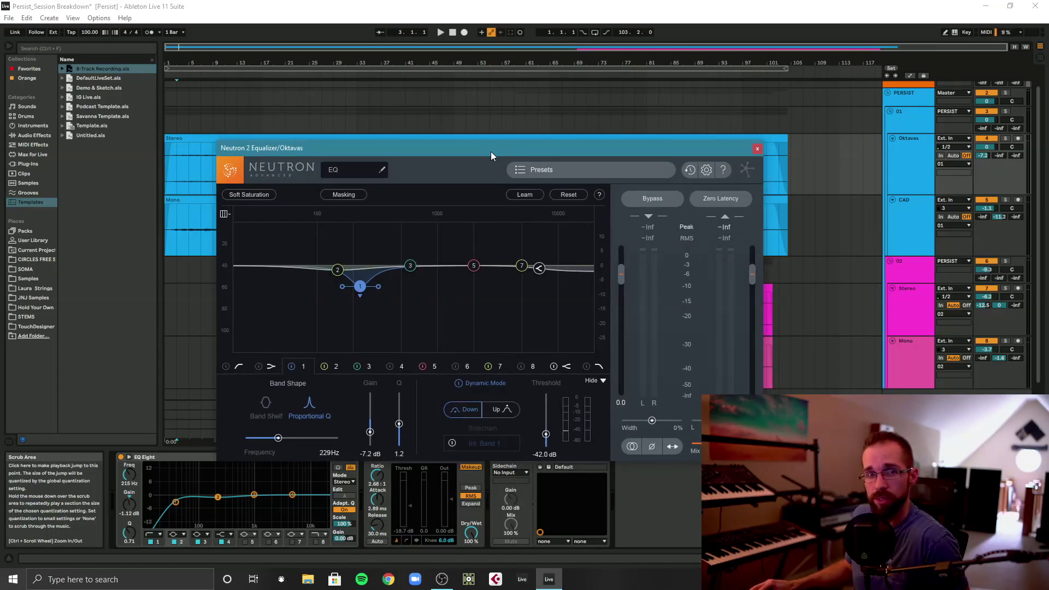
pyautogui.moveTo(490, 152); pyautogui.dragTo(495, 148)
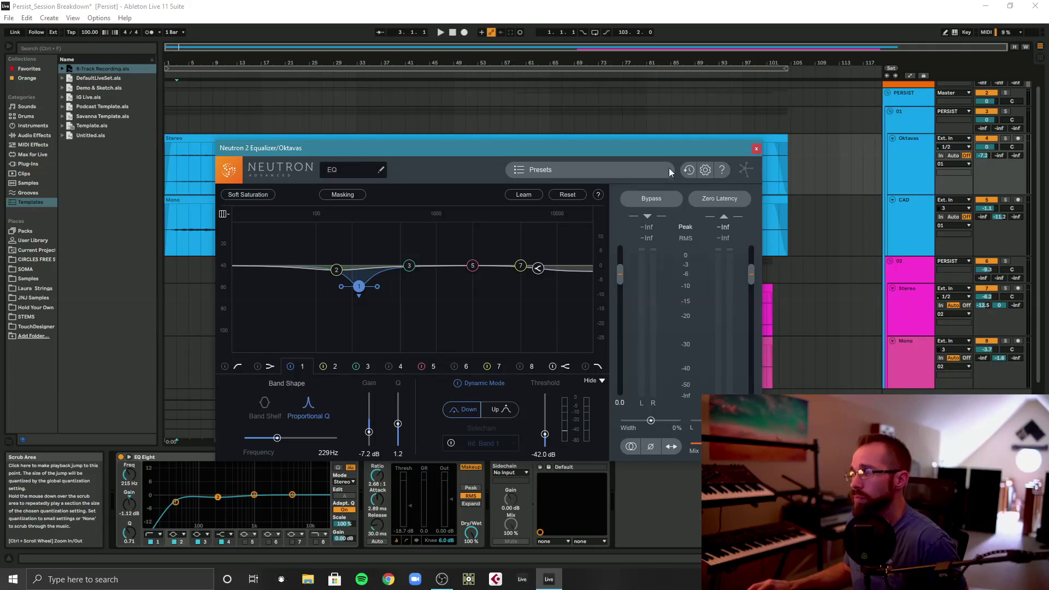
pyautogui.moveTo(468, 147); pyautogui.dragTo(529, 145)
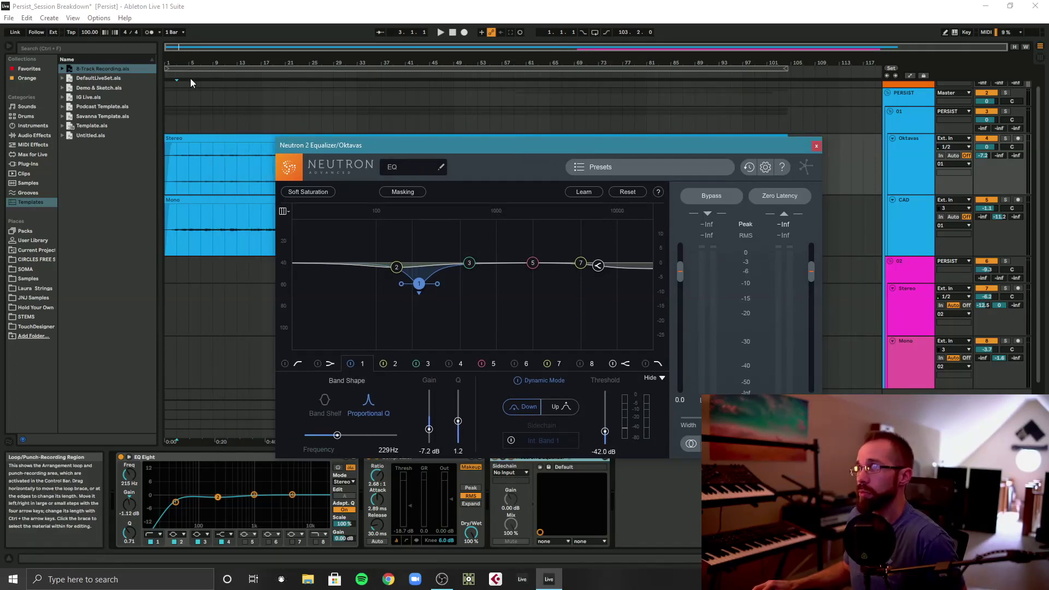
# Play the session from bar 3 to compare Neutron band 1 with Dynamic Mode off and on, and close the equalizer window
pyautogui.click(172, 76)
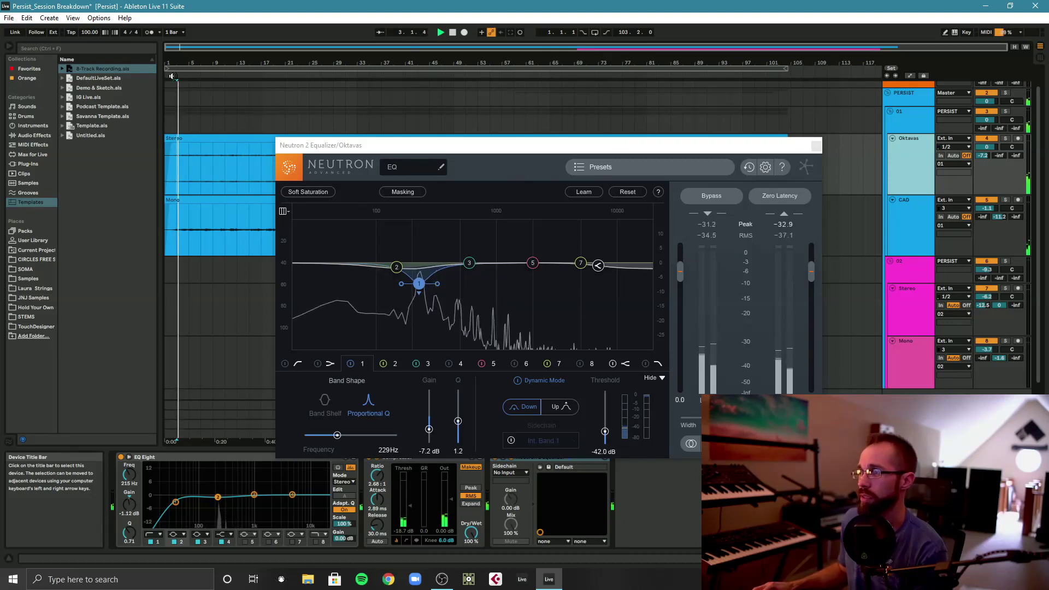
pyautogui.click(419, 288)
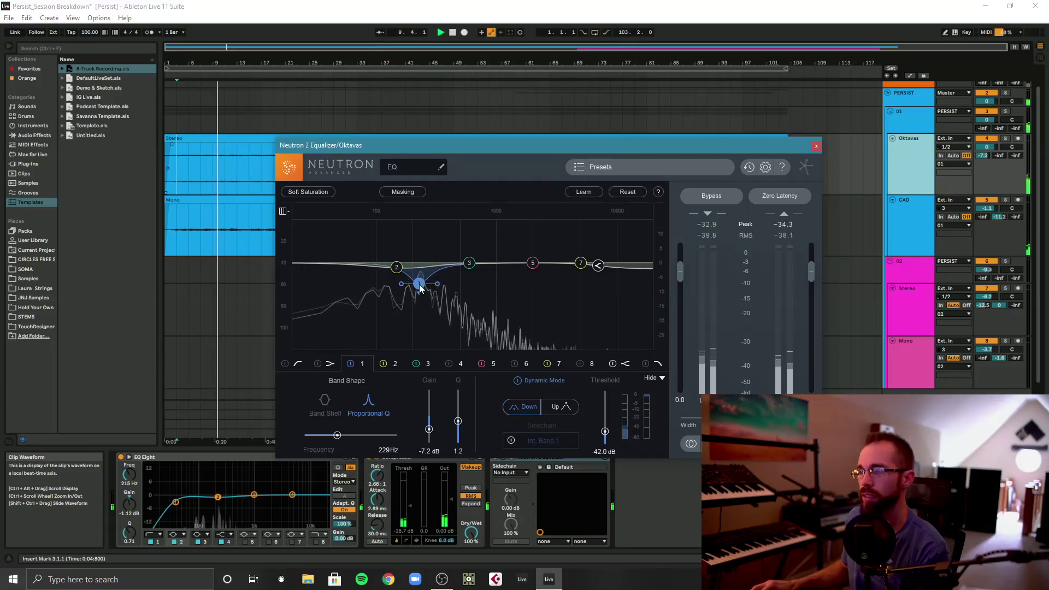
pyautogui.click(517, 380)
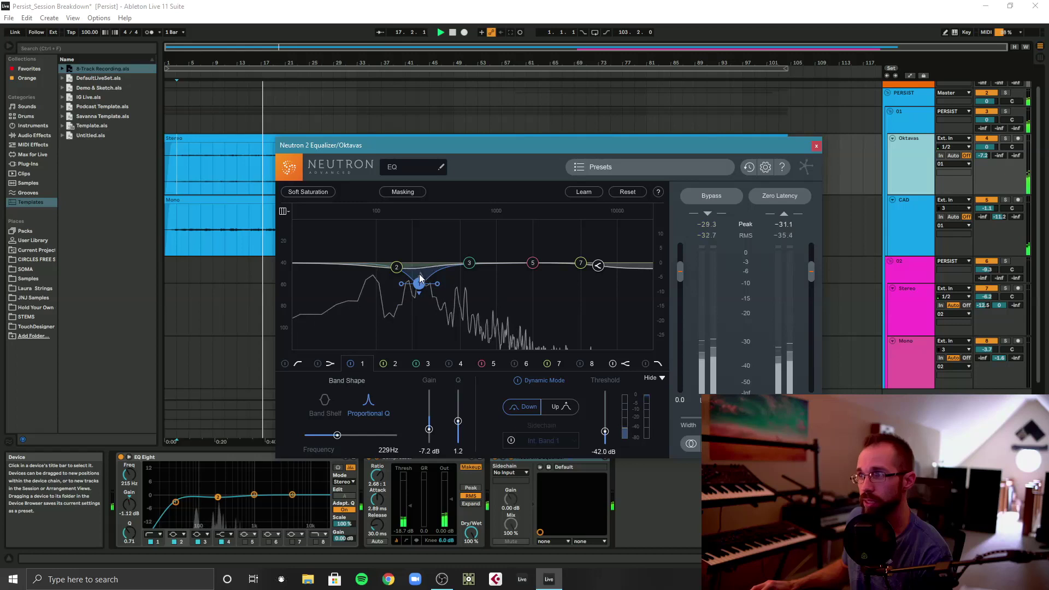
pyautogui.click(517, 381)
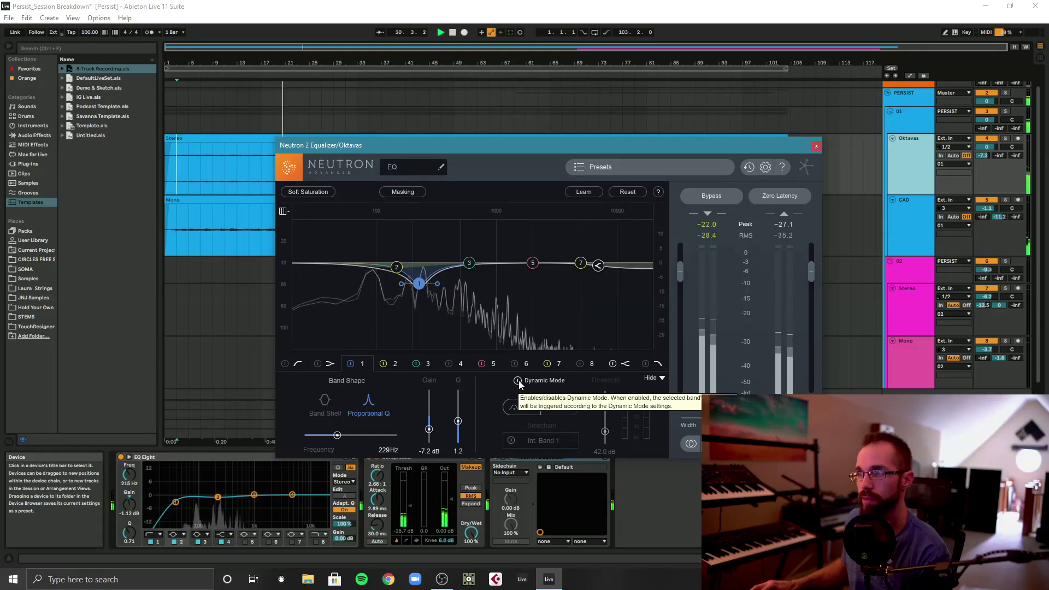
pyautogui.click(517, 380)
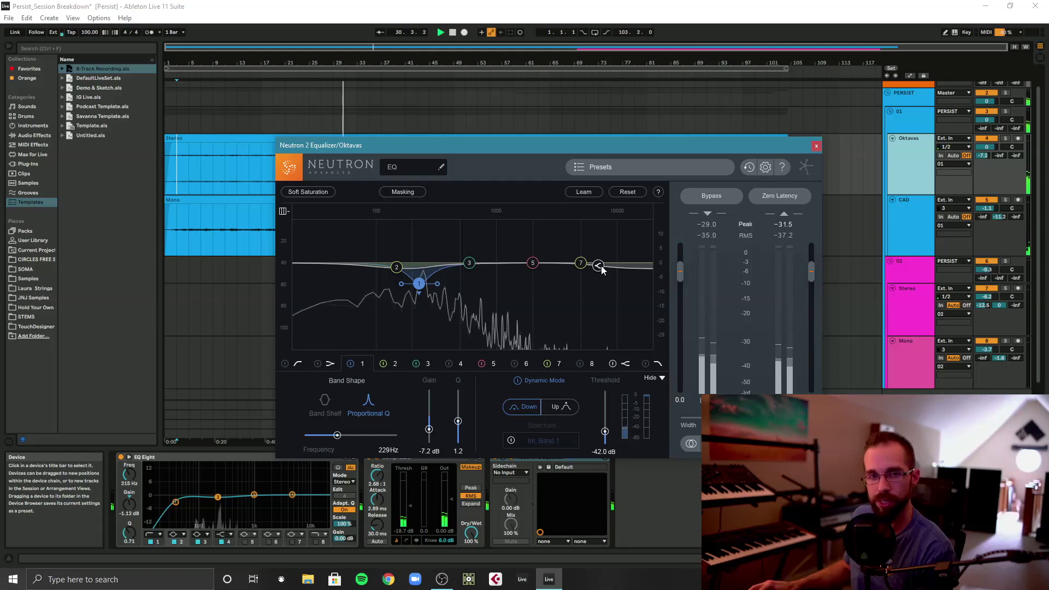
pyautogui.click(817, 146)
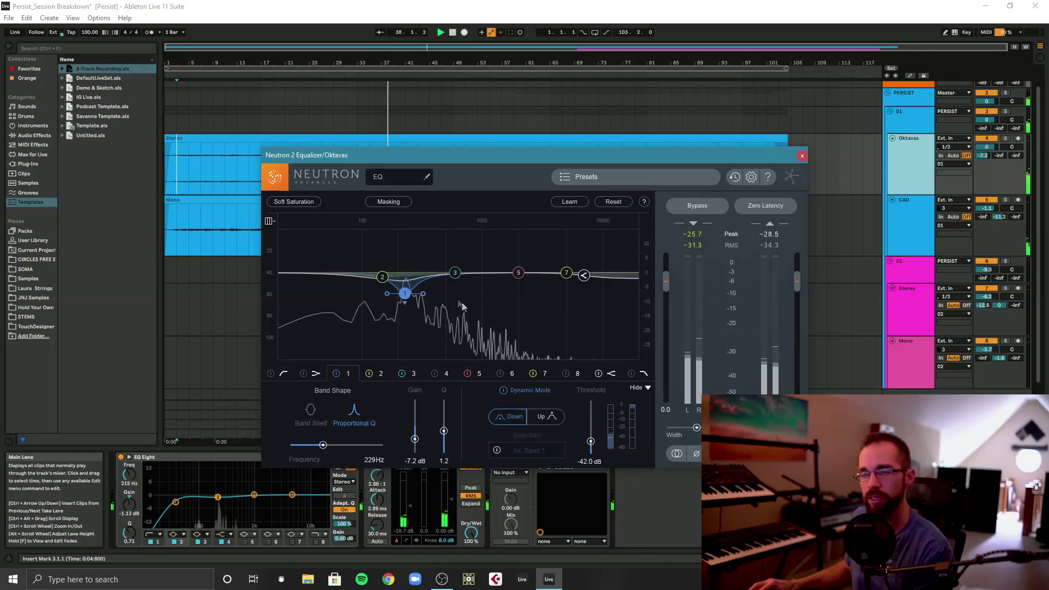
pyautogui.click(802, 156)
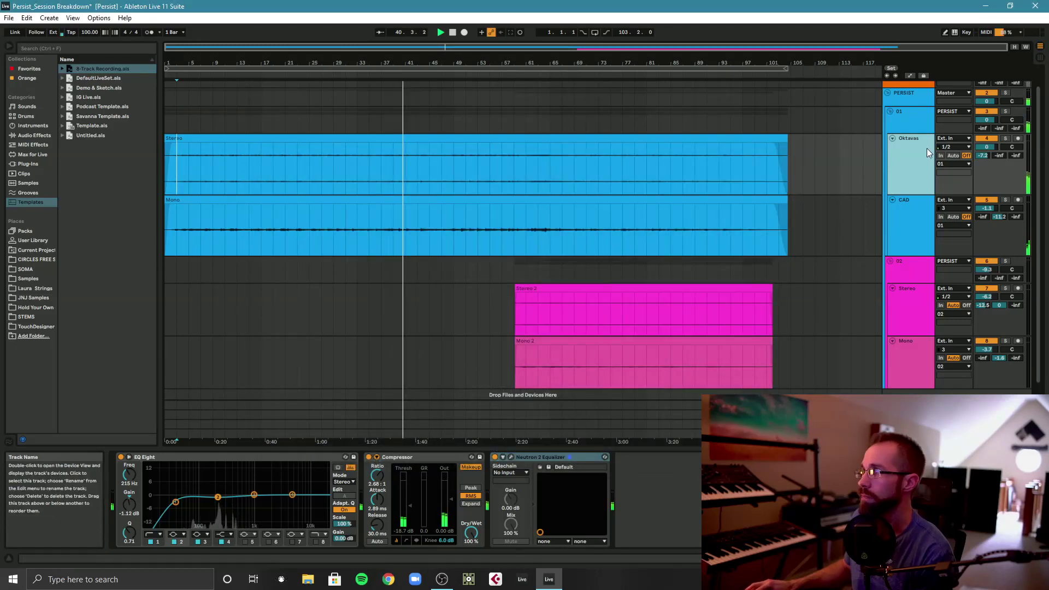
# Listen to the CAD track soloed while inspecting its EchoBoy plug-in, and close that window and stop playback
pyautogui.click(906, 228)
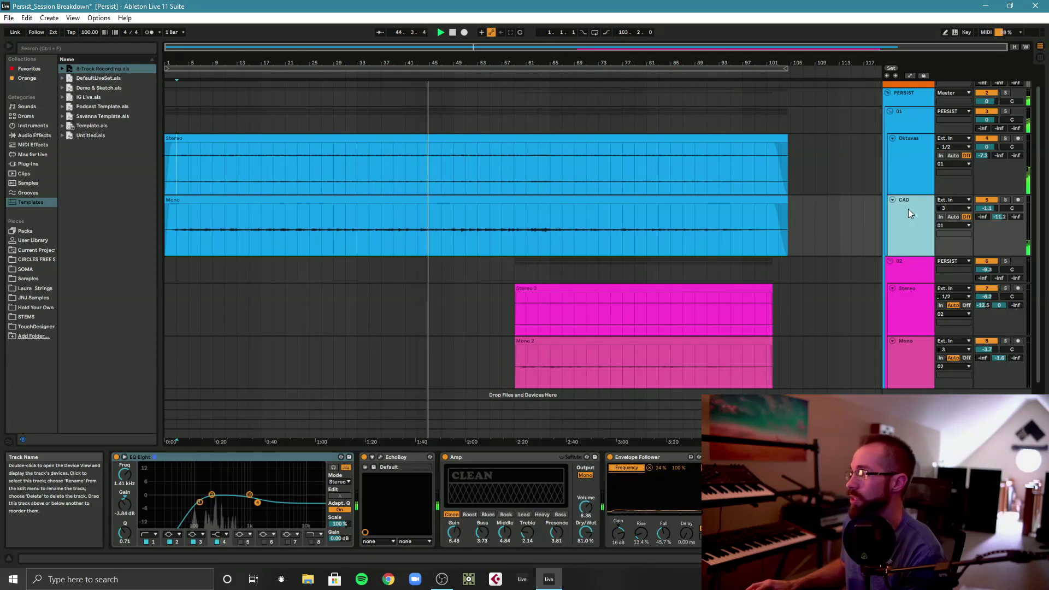
pyautogui.click(1004, 200)
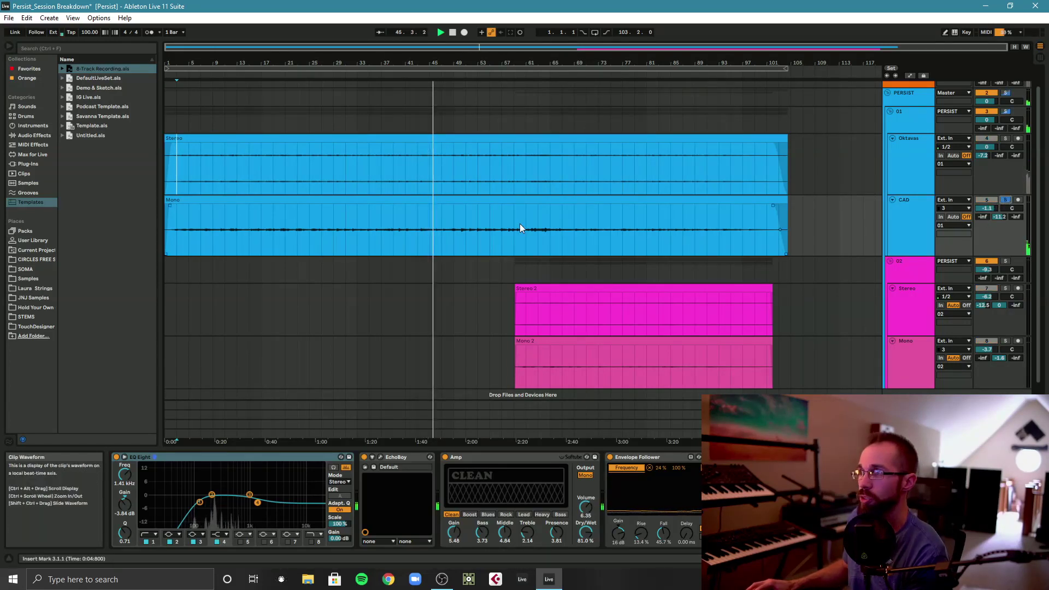
pyautogui.click(906, 227)
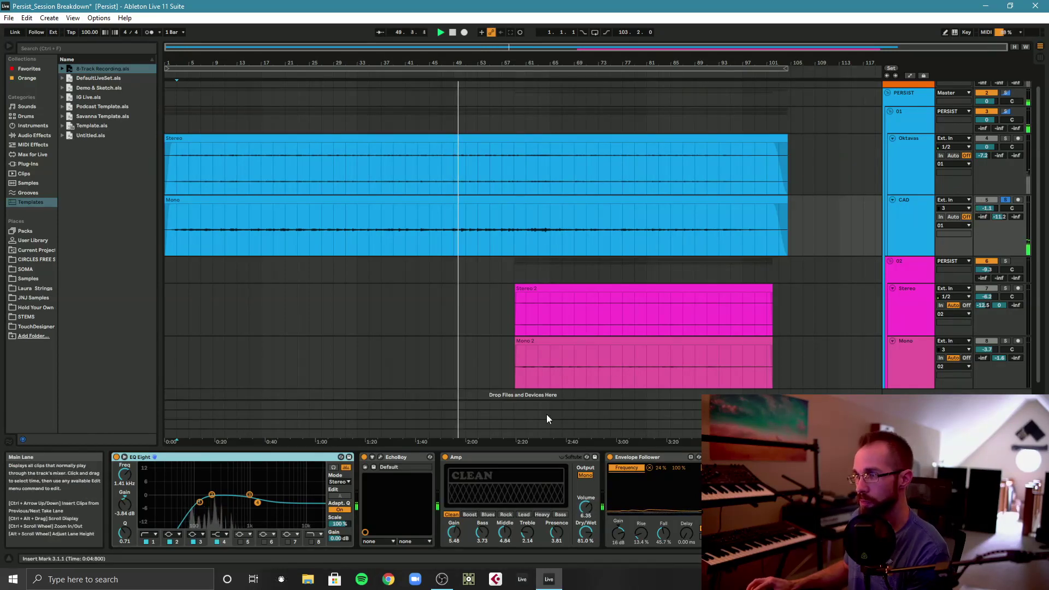
pyautogui.click(374, 467)
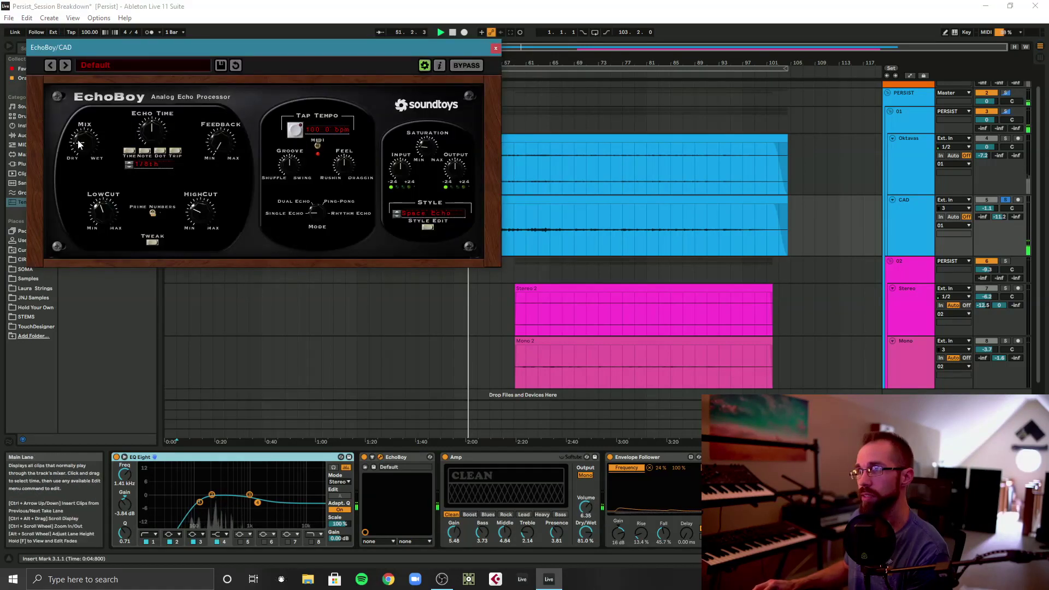
pyautogui.click(495, 48)
pyautogui.press('space')
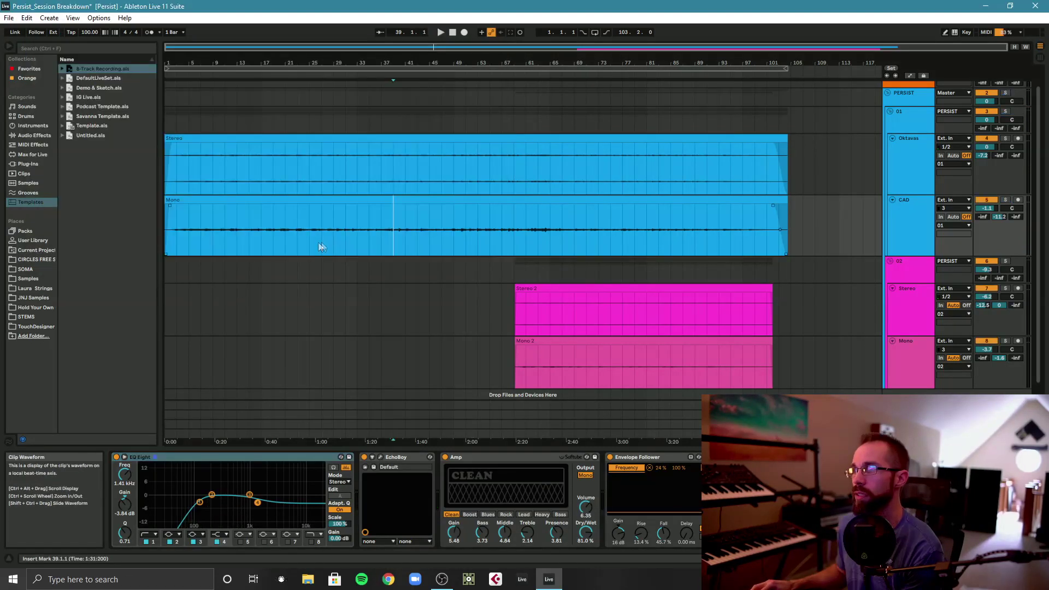
# Solo the CAD track and play it from bar 9 with its EchoBoy and Amp devices turned off
pyautogui.click(260, 241)
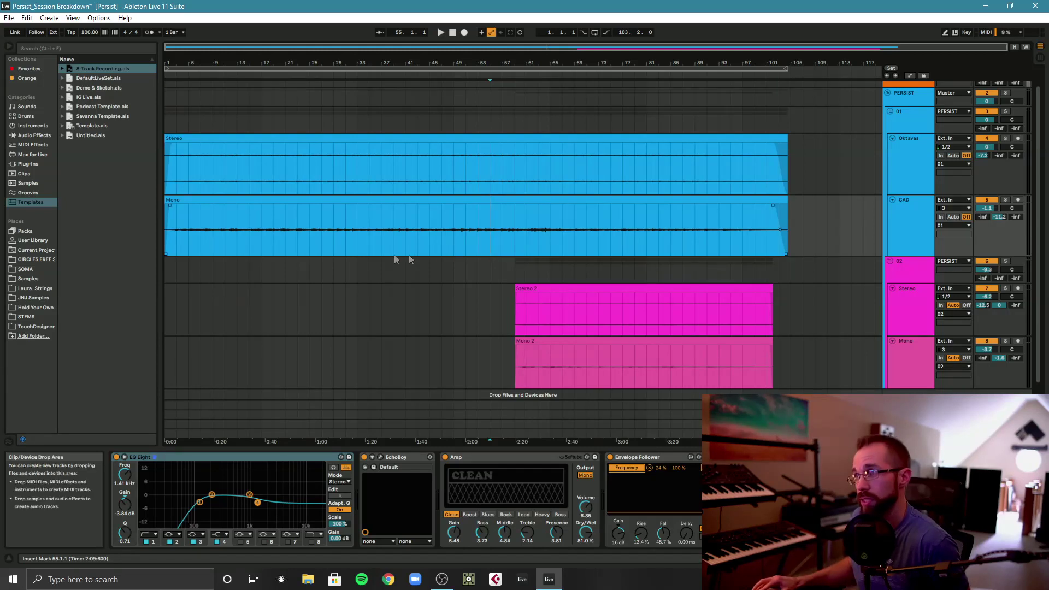
pyautogui.click(907, 221)
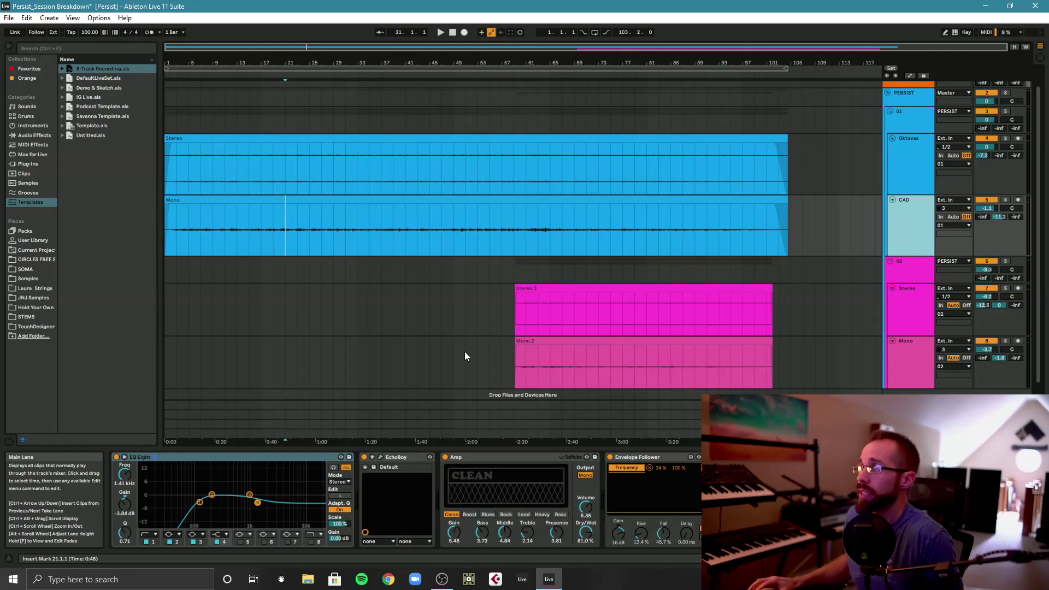
pyautogui.click(1005, 199)
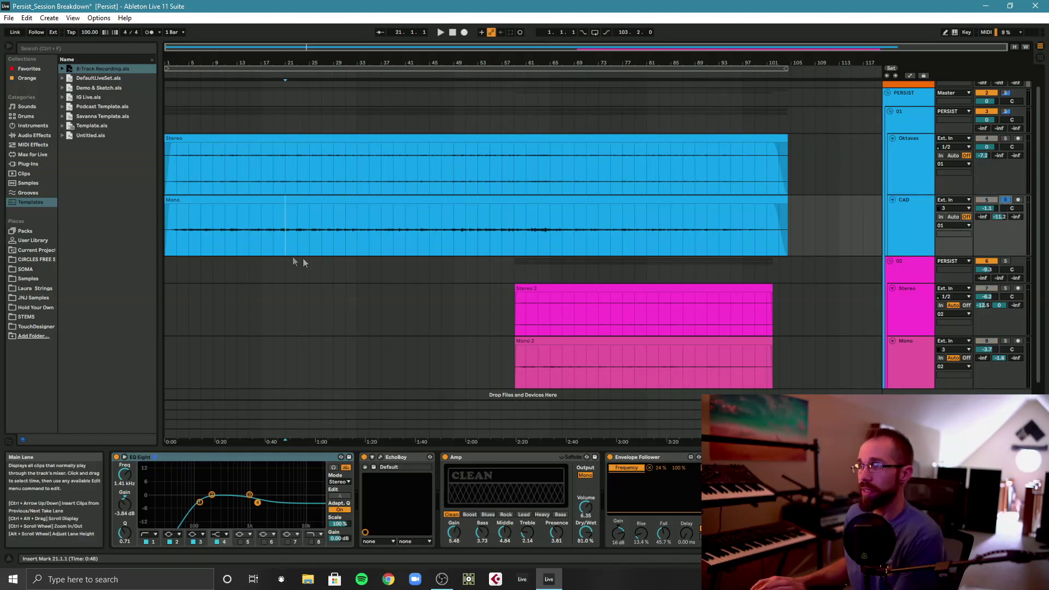
pyautogui.click(216, 243)
pyautogui.click(210, 246)
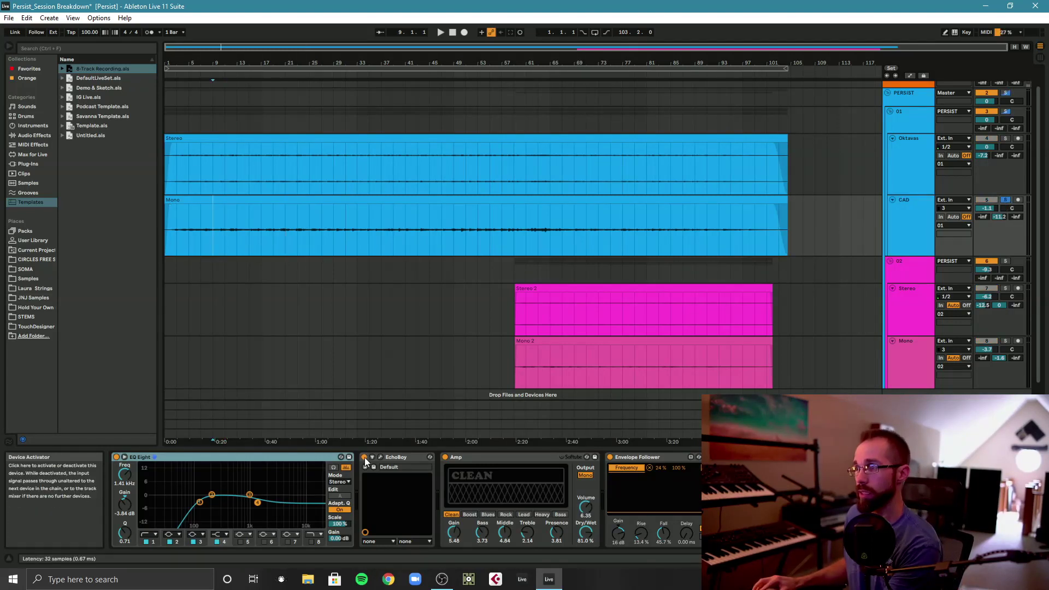
pyautogui.click(444, 458)
pyautogui.press('space')
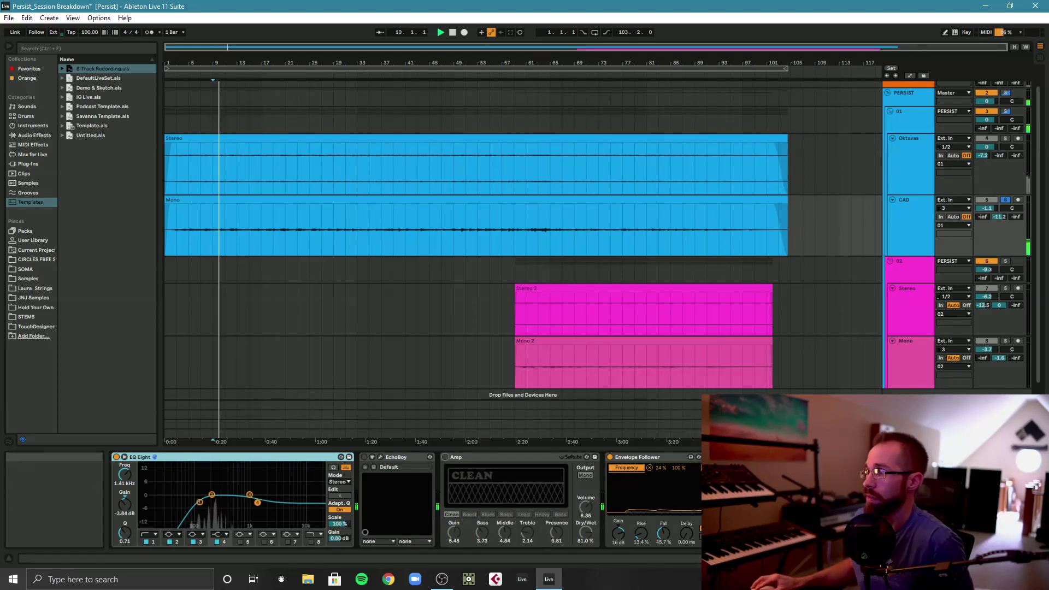
# Look over the CAD chain and the Blackhole and Decapitator return, and set CAD's send to that return to -inf
pyautogui.hscroll(2, 405, 500)
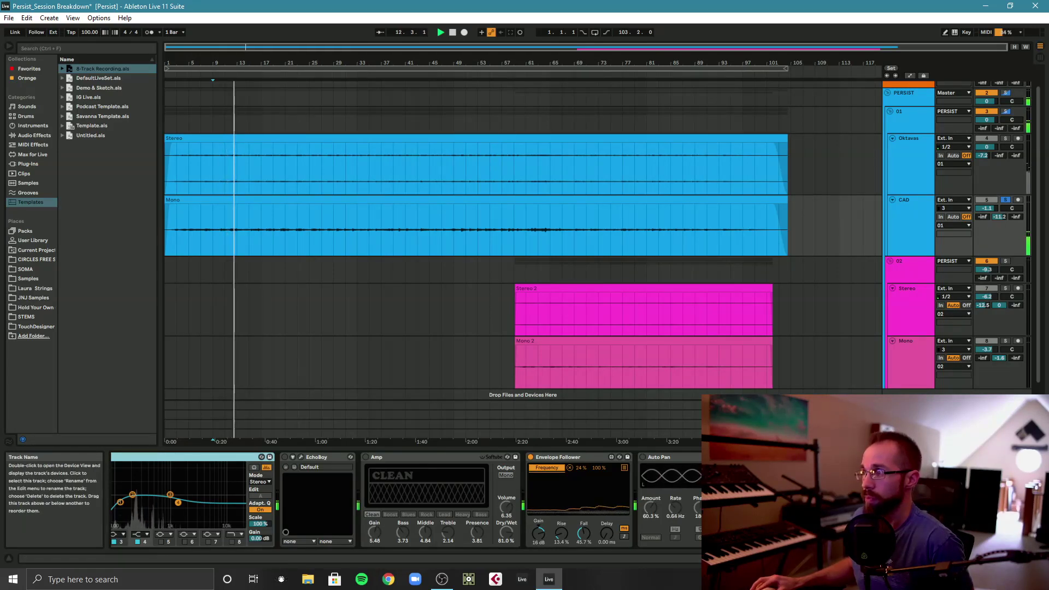
pyautogui.click(907, 414)
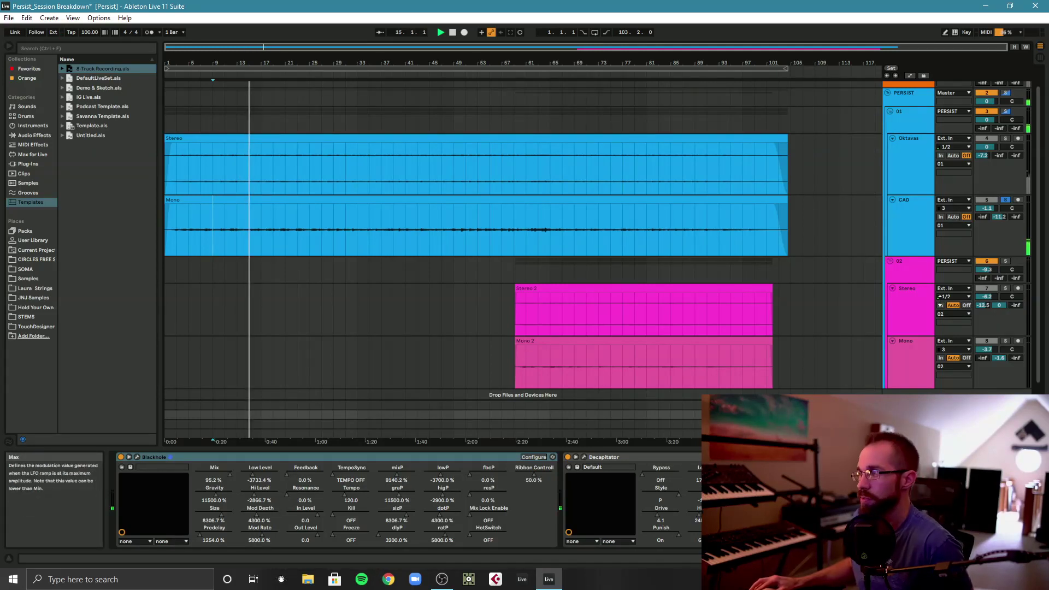
pyautogui.click(918, 205)
pyautogui.moveTo(1000, 217); pyautogui.dragTo(1000, 217)
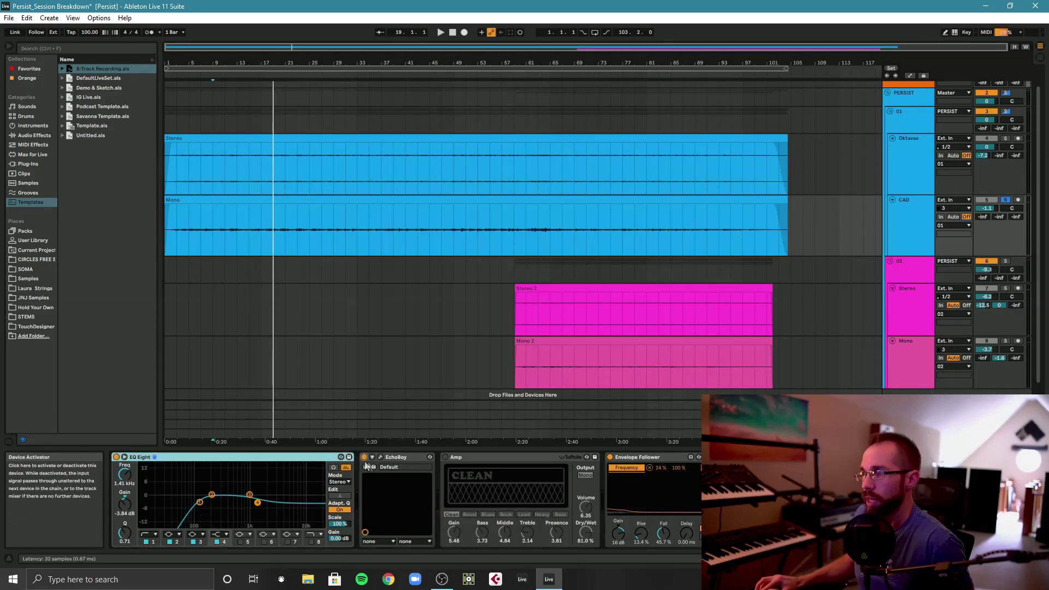
# Open EchoBoy on the CAD track, move its window clear, nudge the Mix knob slightly and close the window
pyautogui.click(381, 457)
pyautogui.moveTo(279, 47); pyautogui.dragTo(377, 77)
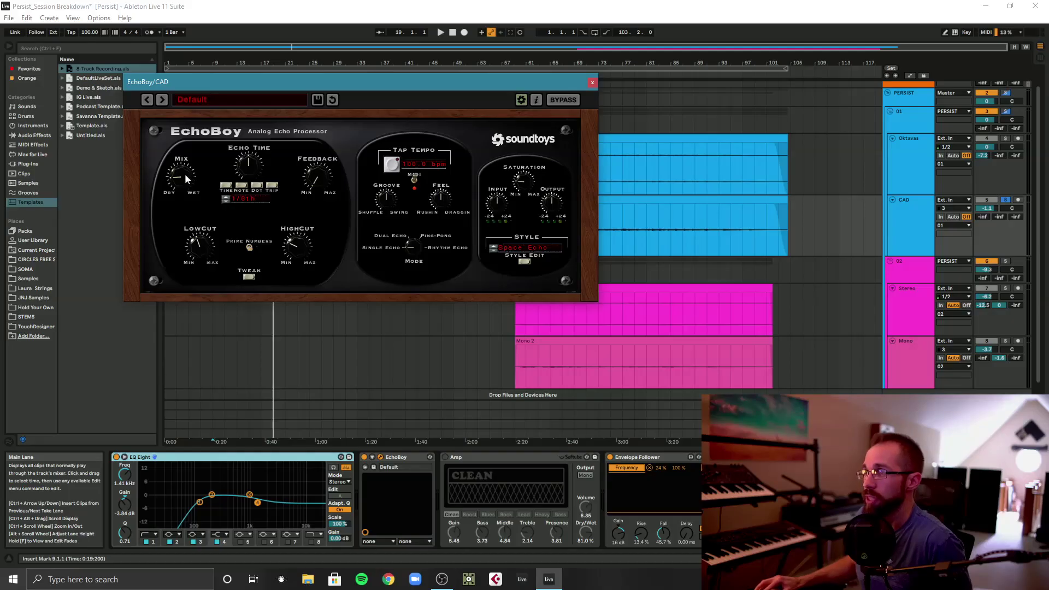
pyautogui.moveTo(184, 174); pyautogui.dragTo(185, 173)
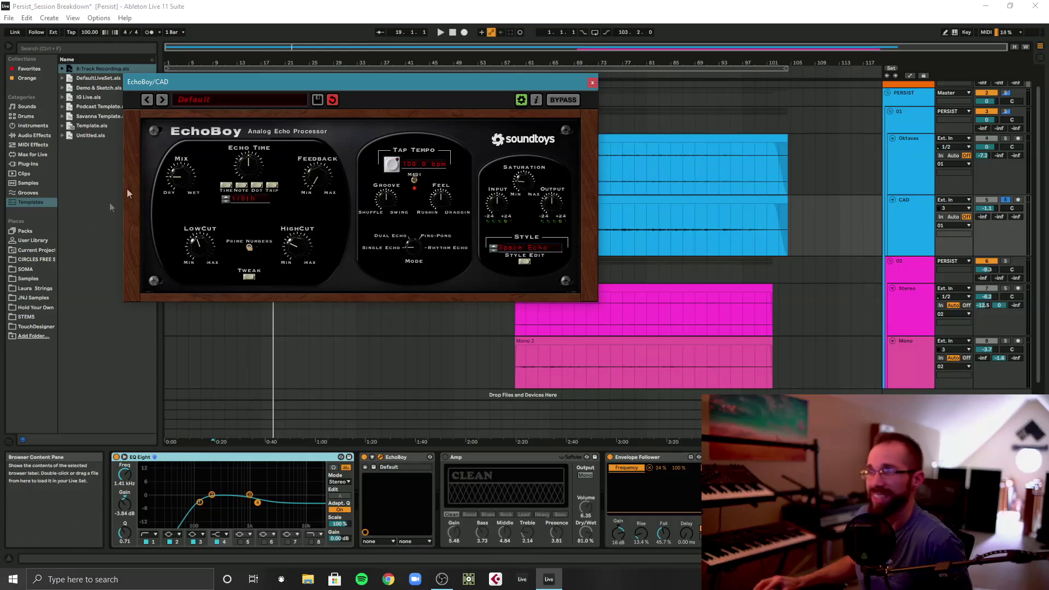
pyautogui.click(592, 86)
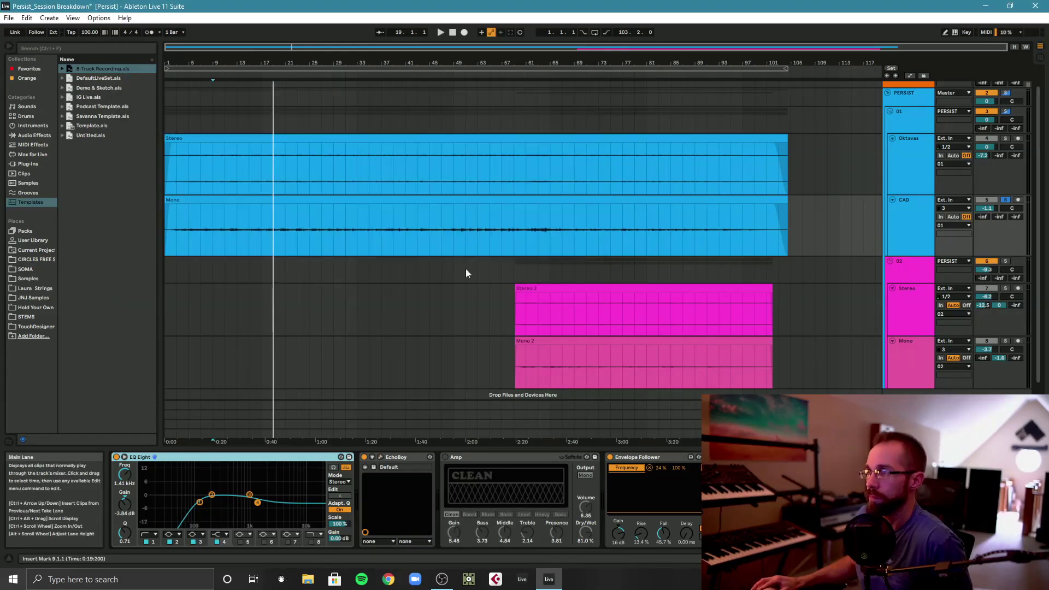
# Play the soloed CAD track again and raise its track volume to 1.4 dB
pyautogui.press('space')
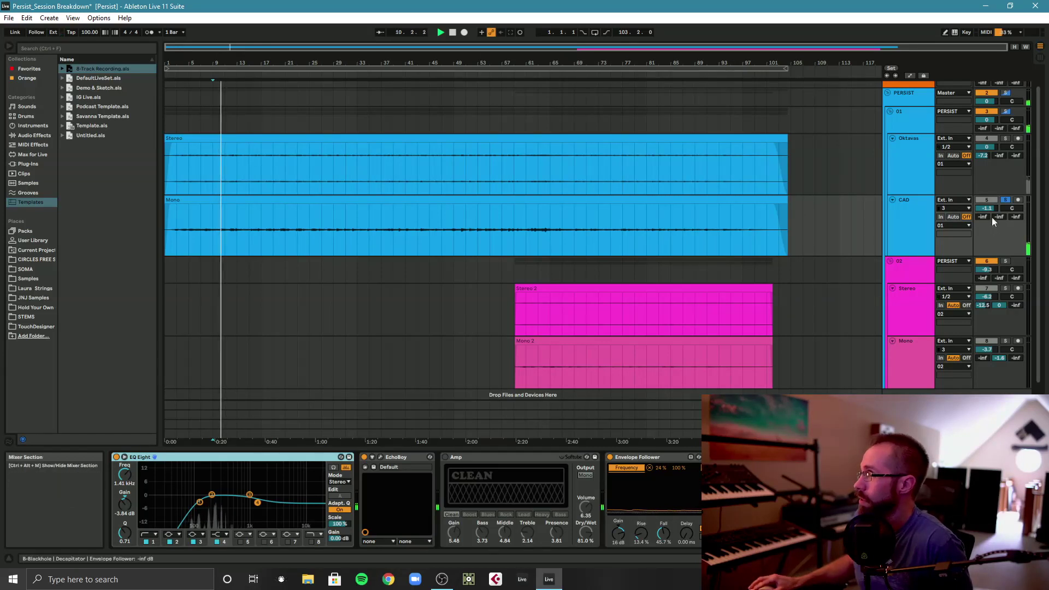
pyautogui.moveTo(985, 208)
pyautogui.mouseDown()
pyautogui.moveTo(986, 197)
pyautogui.moveTo(992, 209)
pyautogui.mouseUp()
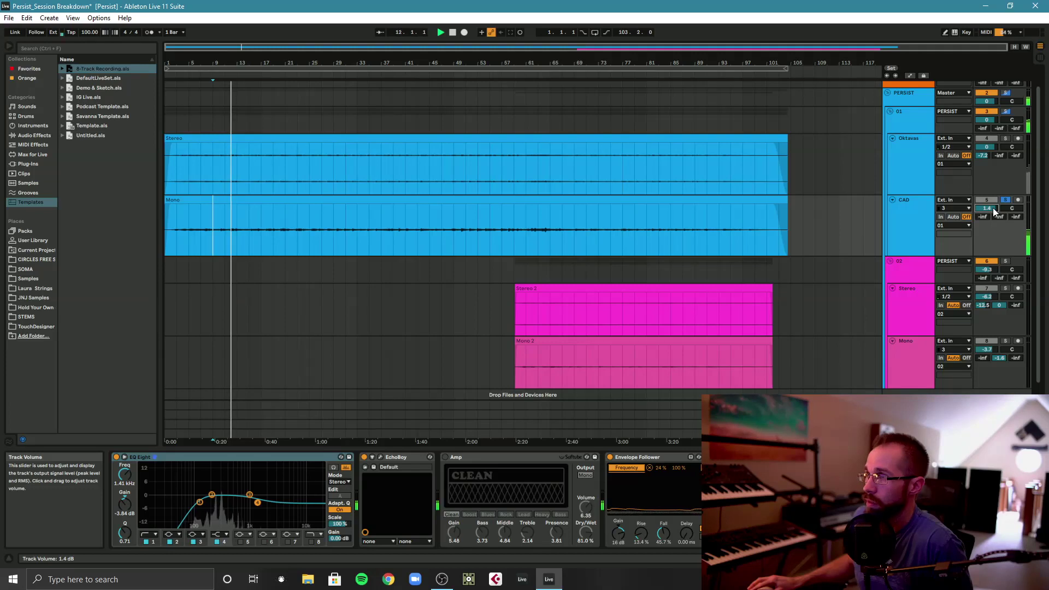
# Turn the CAD track's Amp back on and open its EchoBoy plug-in window
pyautogui.click(446, 456)
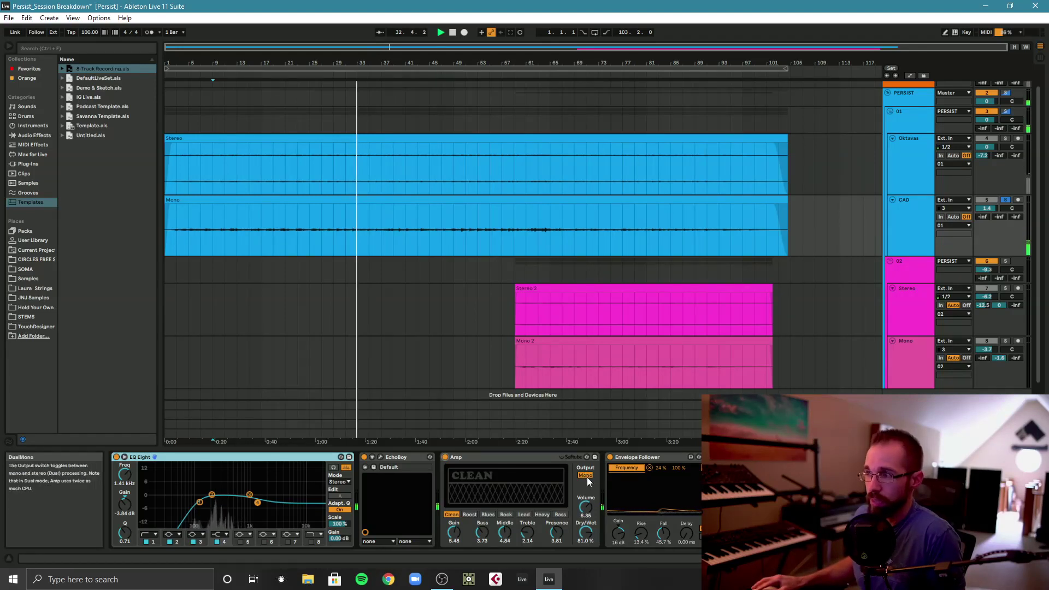
pyautogui.click(381, 455)
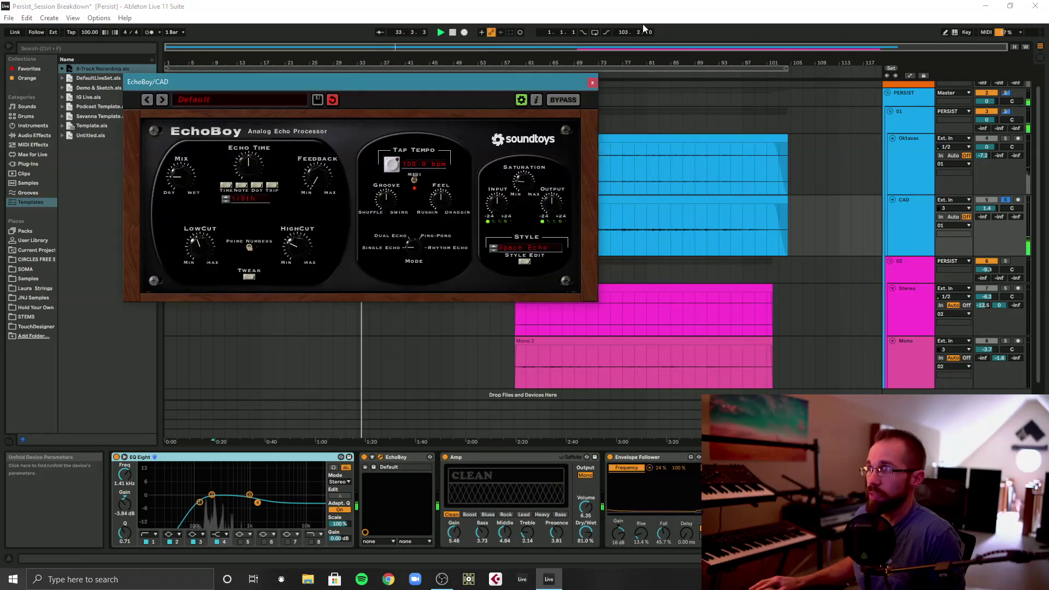
# Close the EchoBoy window, compare the Amp's output mode before returning to Mono, and examine CAD's Envelope Follower and Auto Pan
pyautogui.click(592, 82)
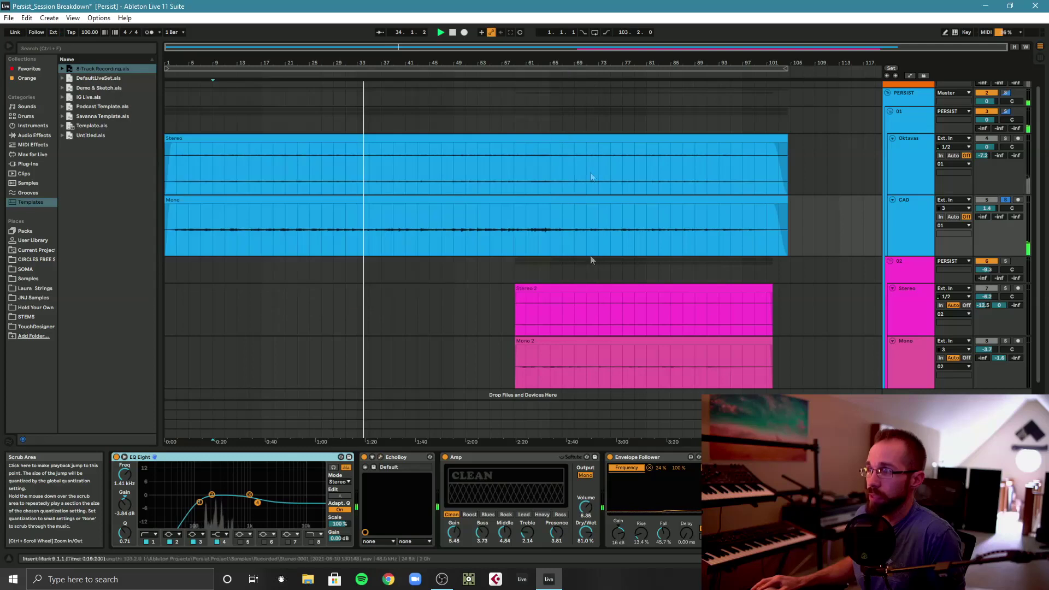
pyautogui.click(583, 475)
pyautogui.click(583, 475)
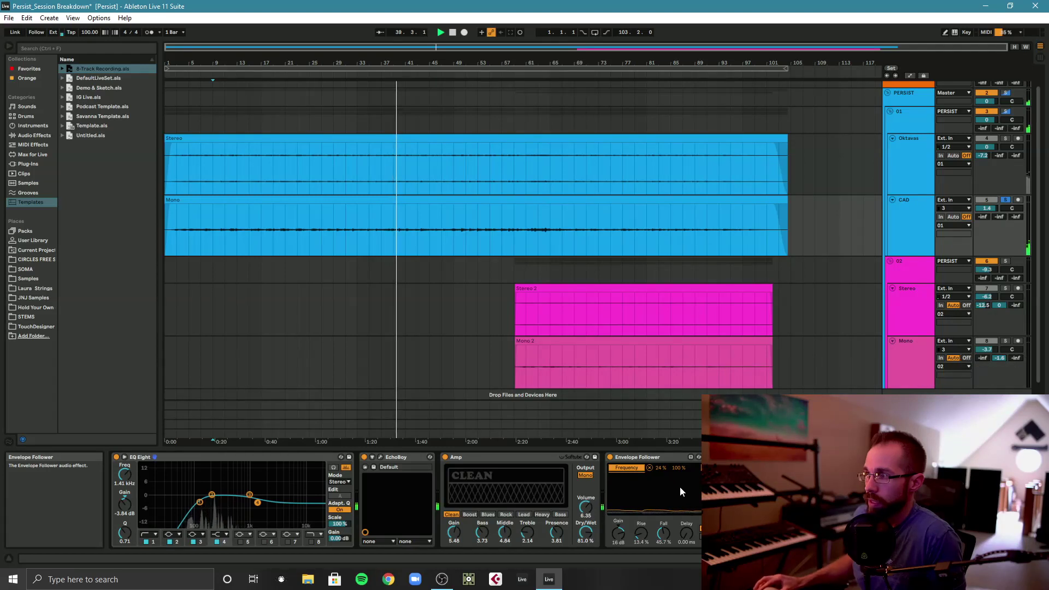
pyautogui.click(657, 460)
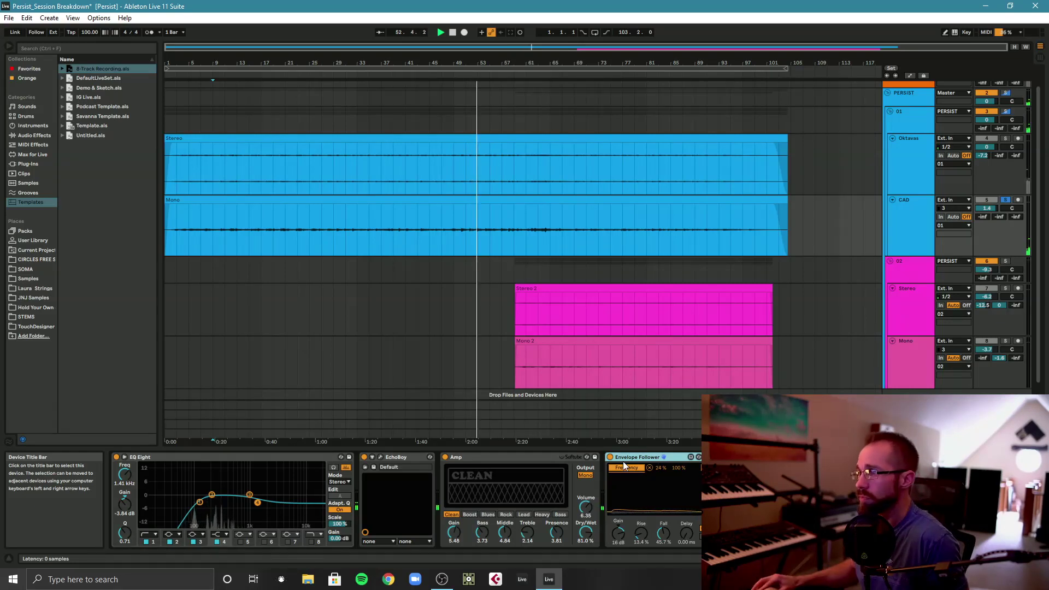
pyautogui.click(906, 218)
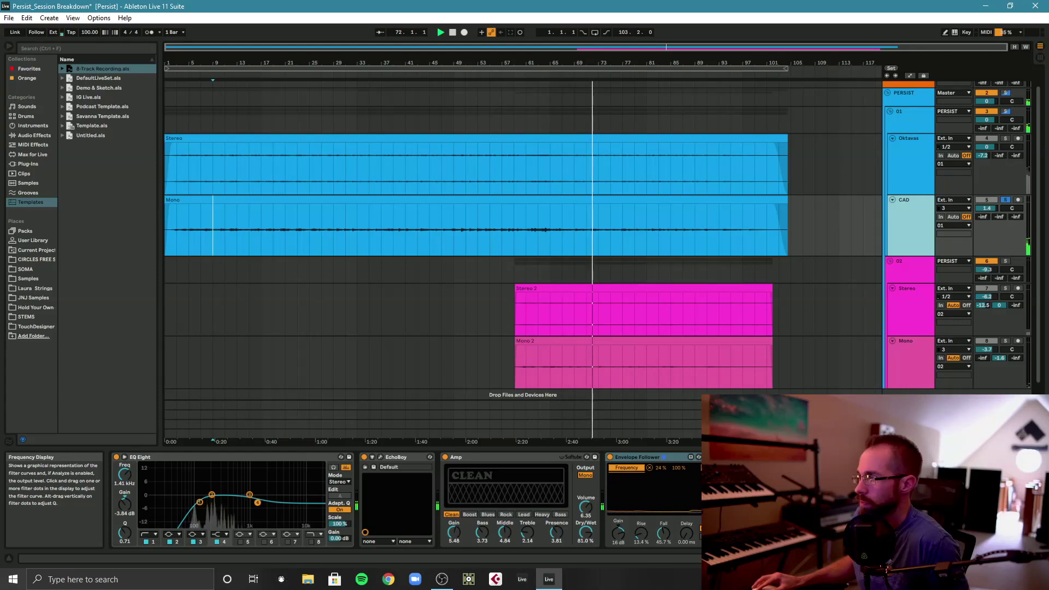
pyautogui.hscroll(3, 235, 497)
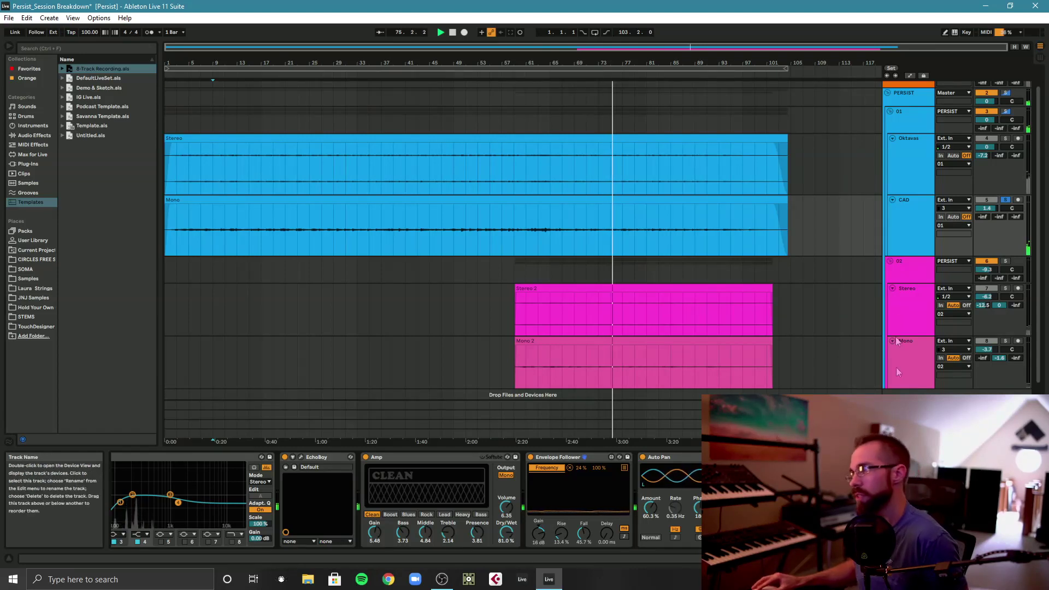
# Raise CAD's send to the Blackhole return to -11.0 dB and set the CAD track volume to 3.7 dB
pyautogui.moveTo(991, 205); pyautogui.dragTo(998, 213)
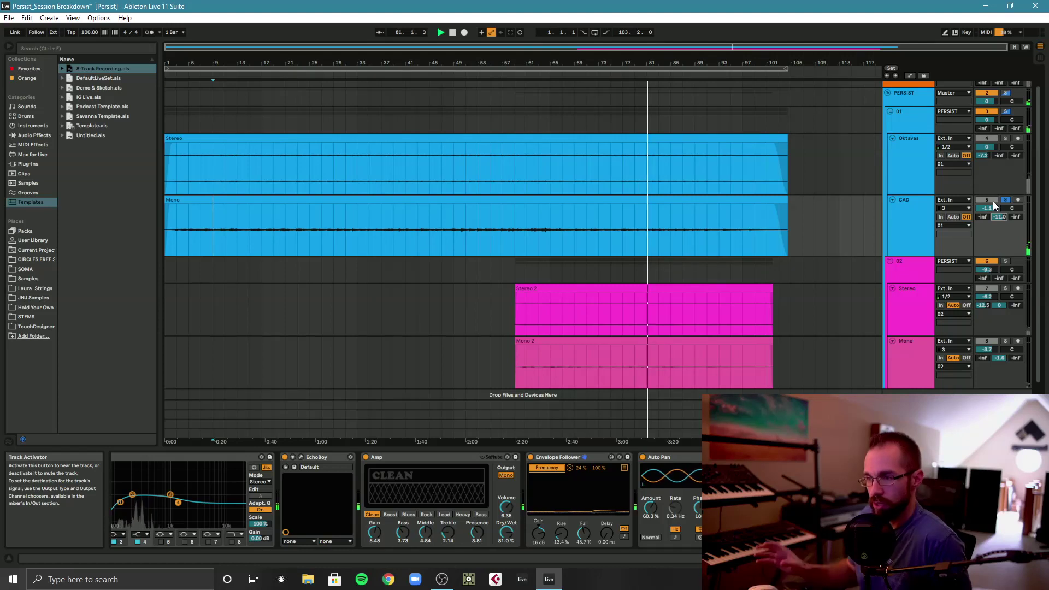
pyautogui.moveTo(990, 208); pyautogui.dragTo(990, 204)
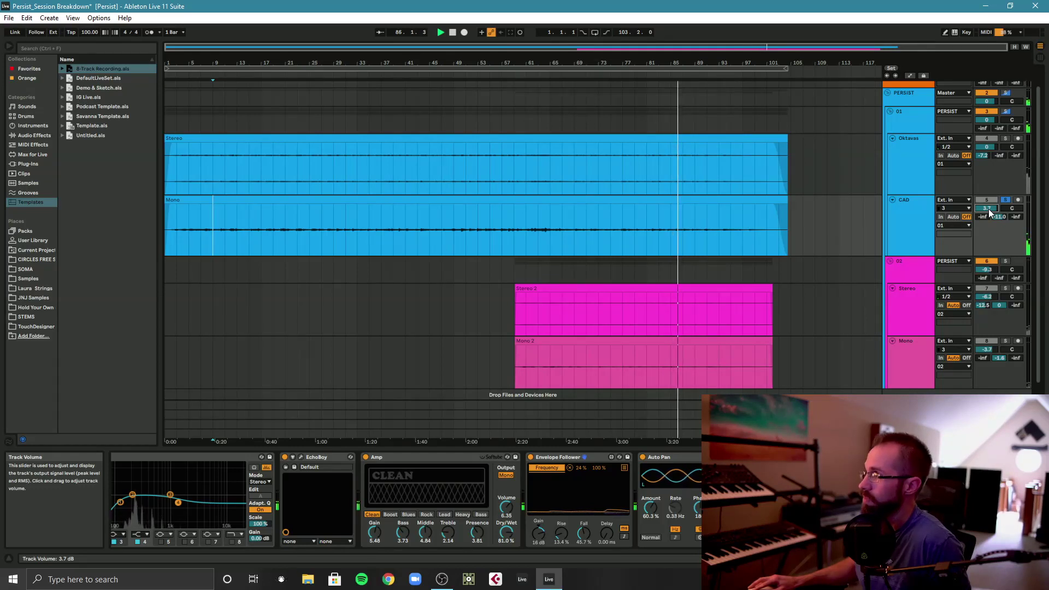
pyautogui.click(903, 228)
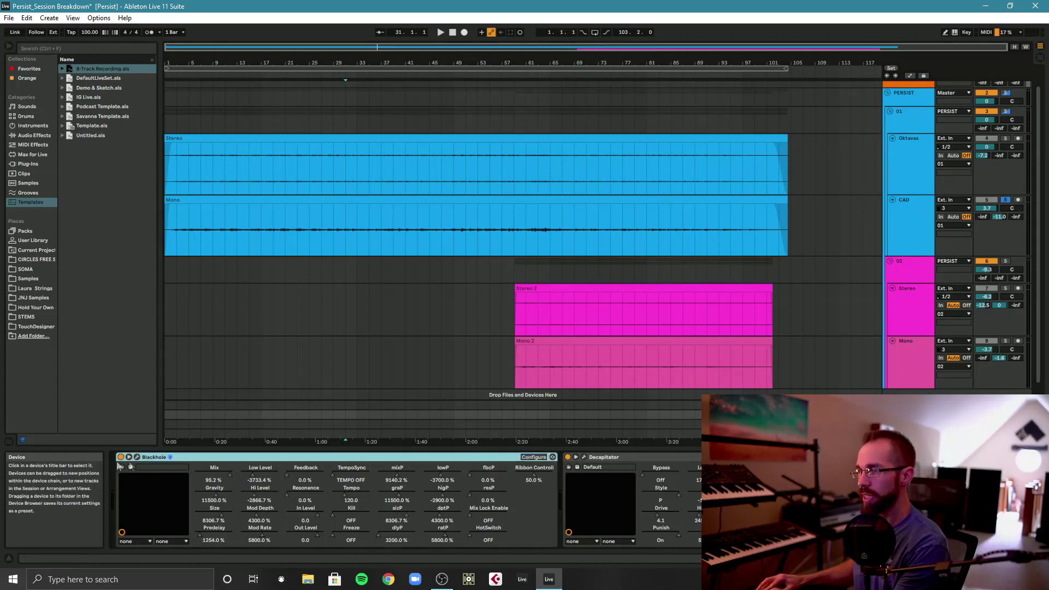
# Open the return's Blackhole plug-in, move its window clear, look over its settings, start playback from bar 31 and close the window
pyautogui.click(136, 457)
pyautogui.moveTo(237, 44); pyautogui.dragTo(358, 47)
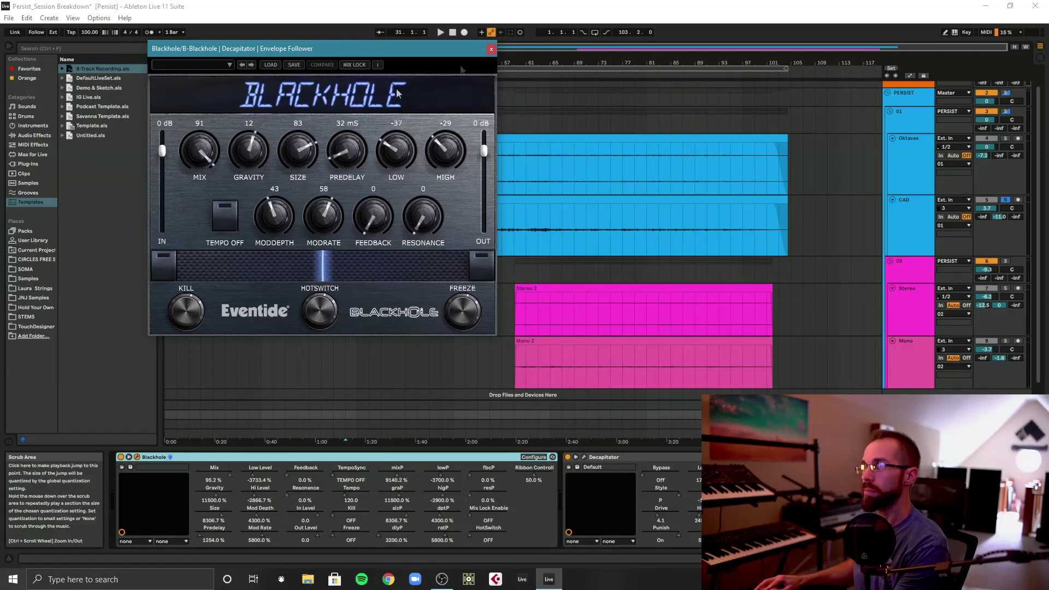
pyautogui.press('space')
pyautogui.click(491, 49)
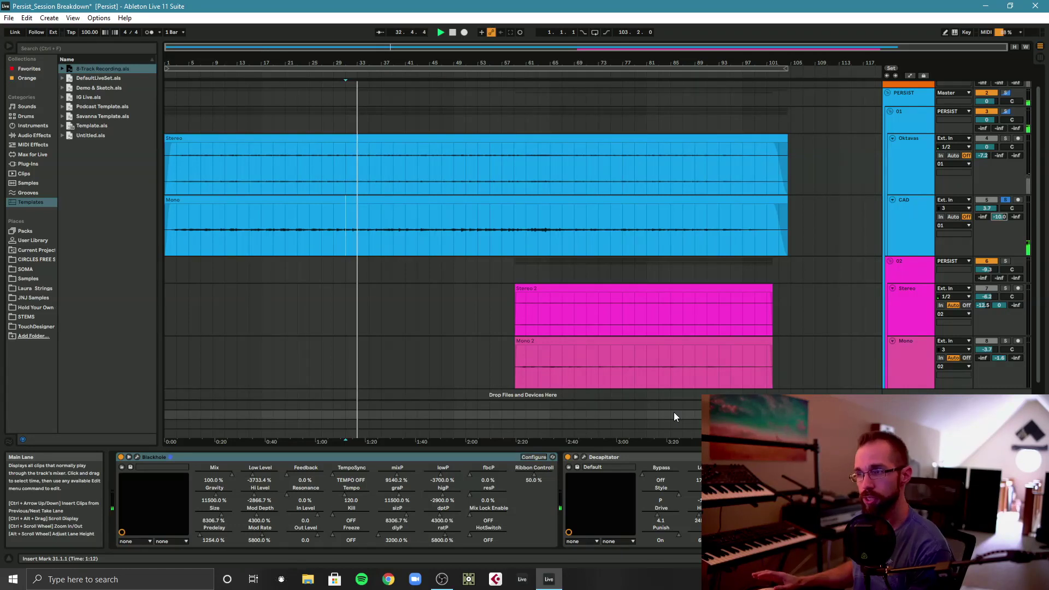
# Open the Decapitator on the Blackhole return, compare its sound bypassed and active during playback, and close its window
pyautogui.click(637, 456)
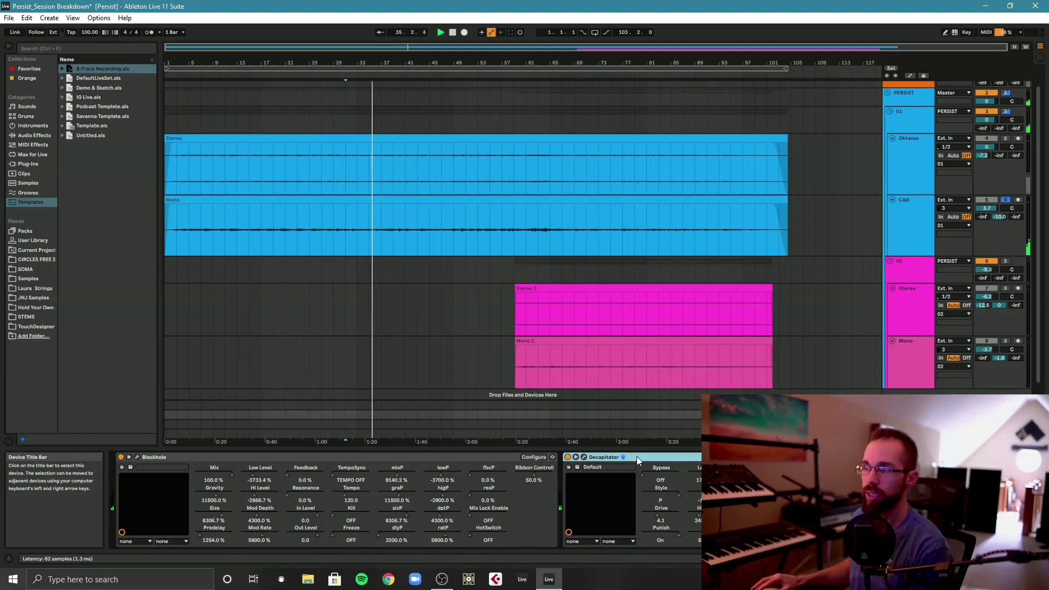
pyautogui.click(582, 457)
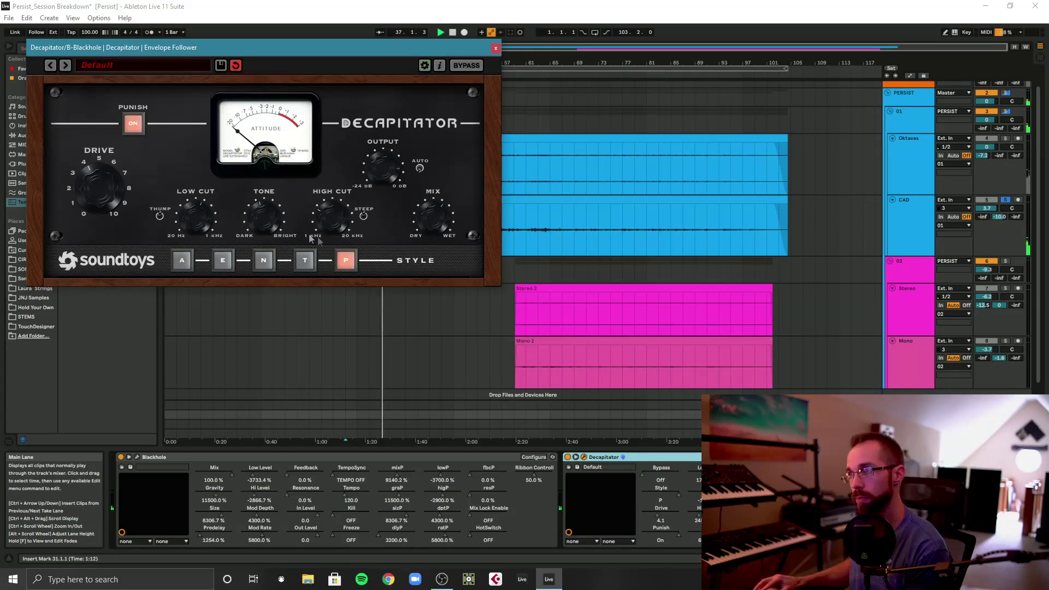
pyautogui.moveTo(199, 47); pyautogui.dragTo(306, 73)
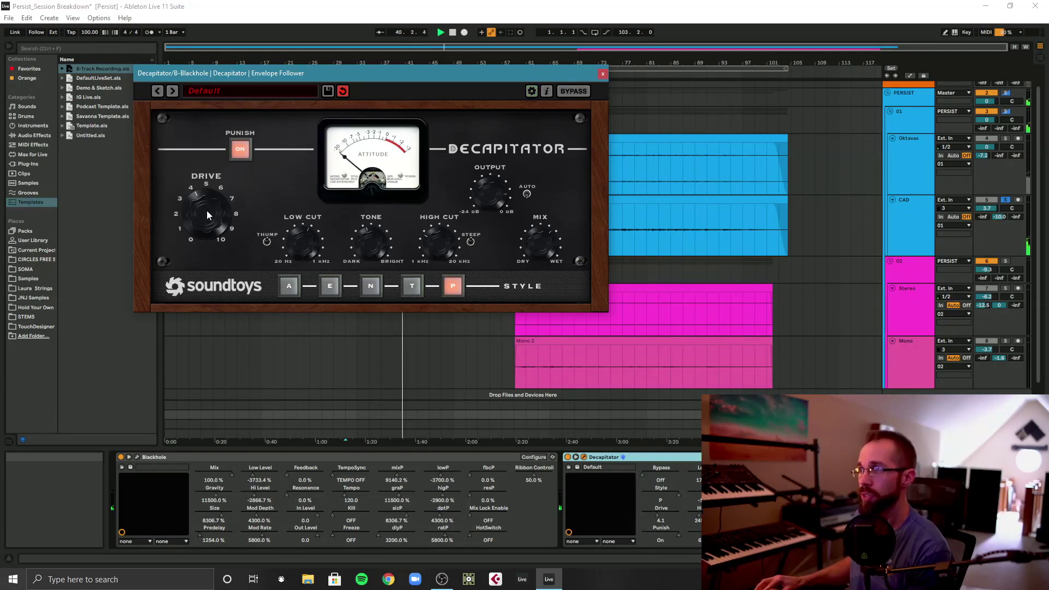
pyautogui.click(572, 92)
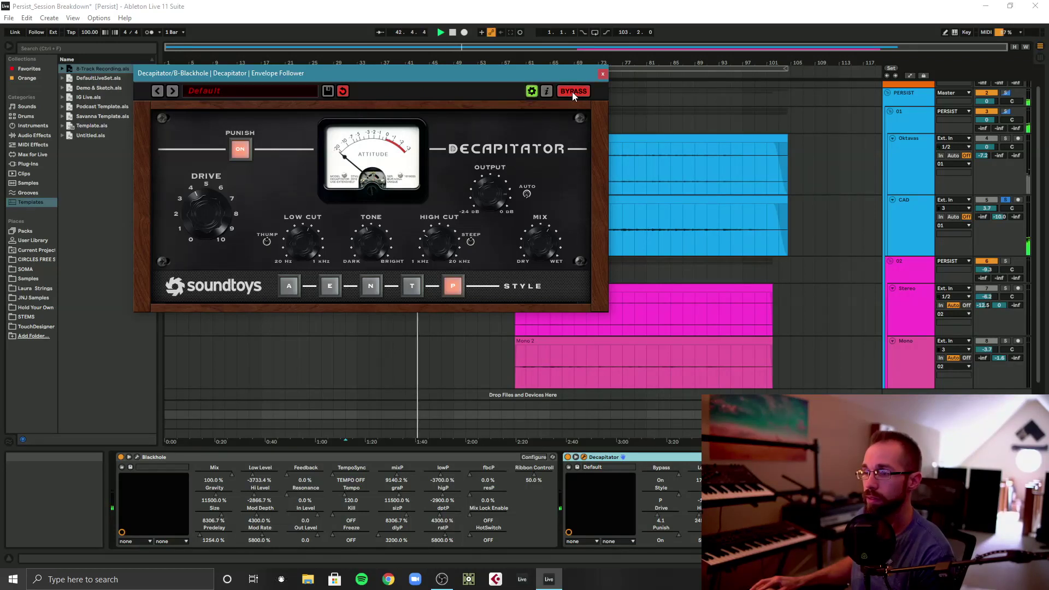
pyautogui.click(572, 92)
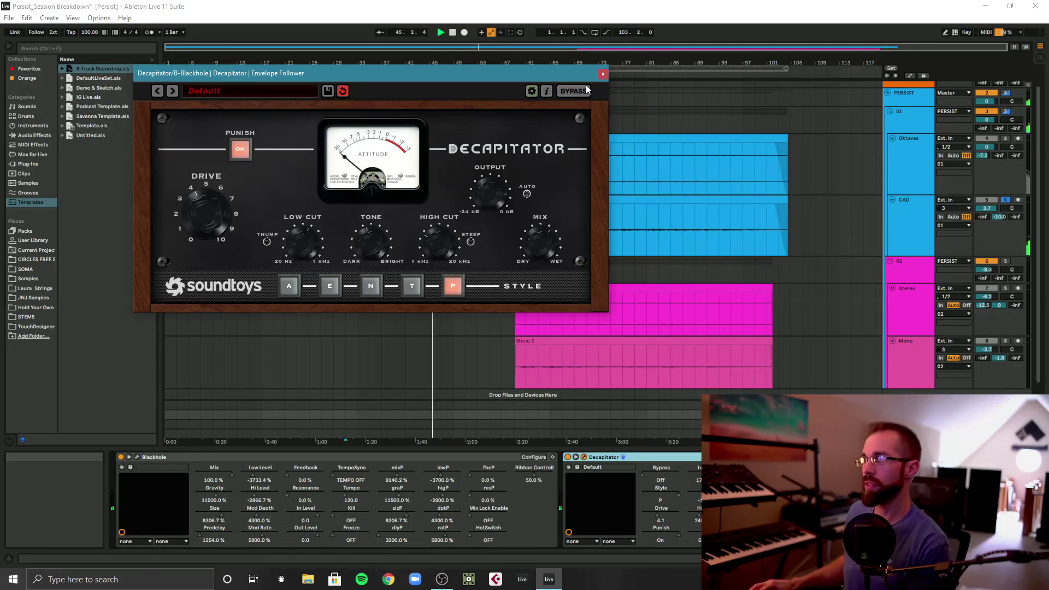
pyautogui.click(603, 77)
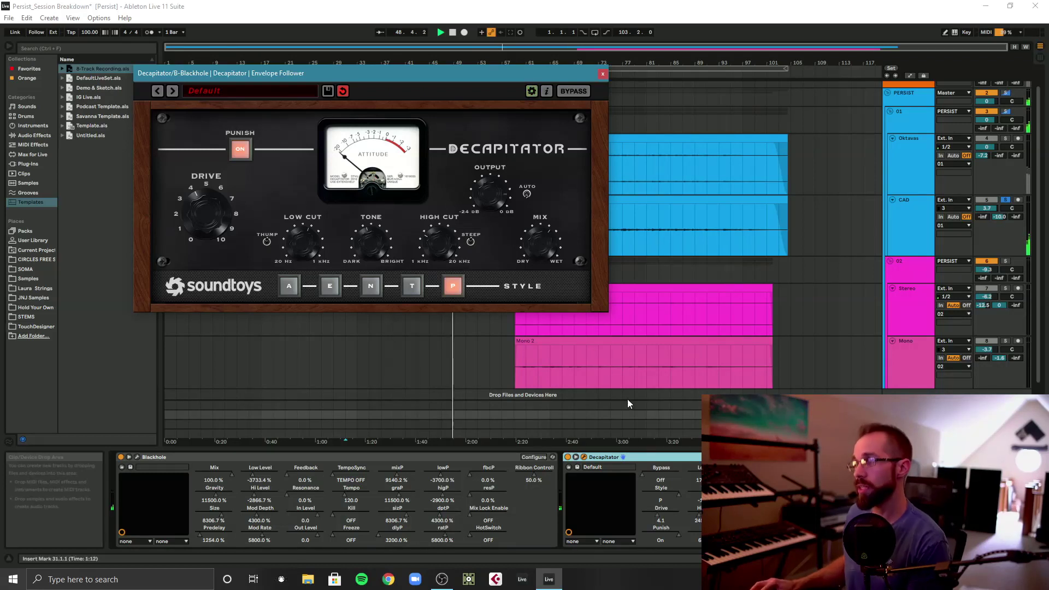
pyautogui.click(874, 491)
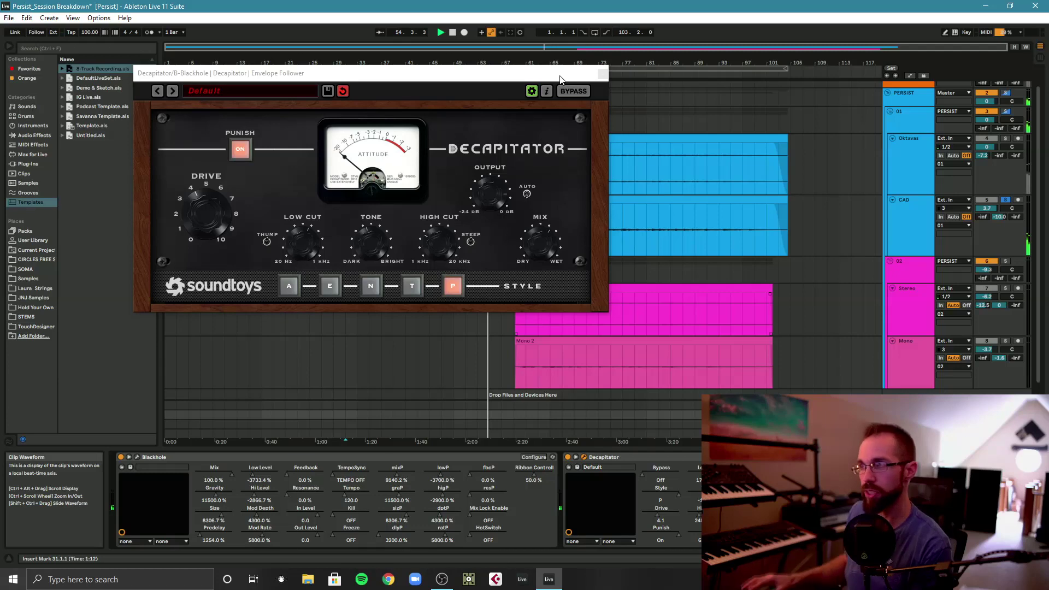
pyautogui.click(600, 80)
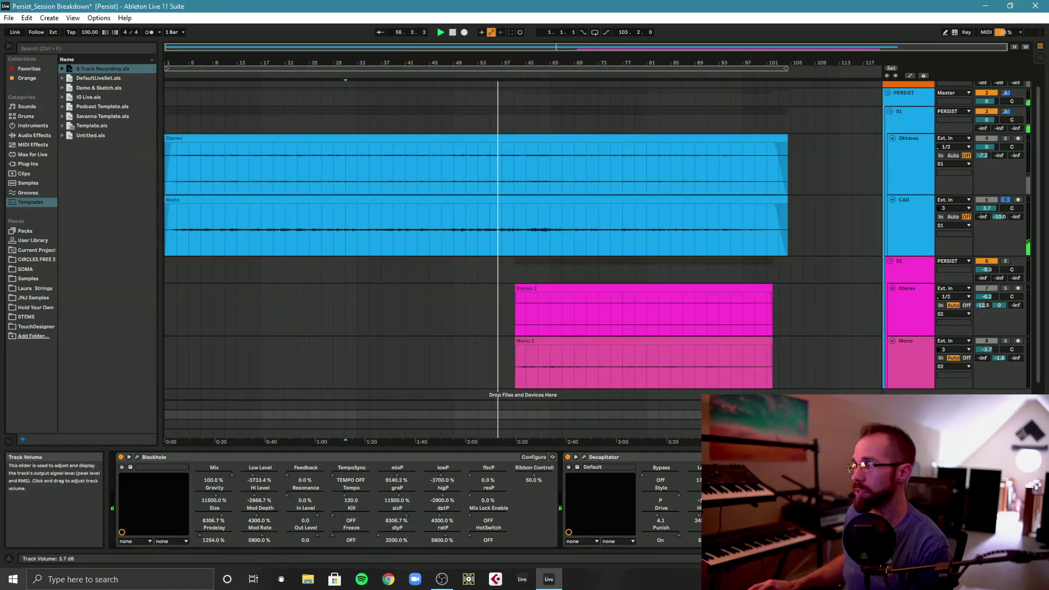
# Lower the CAD track volume to -1.1 dB, turn off its solo and audition the tracks from bar 31
pyautogui.moveTo(987, 209); pyautogui.dragTo(999, 205)
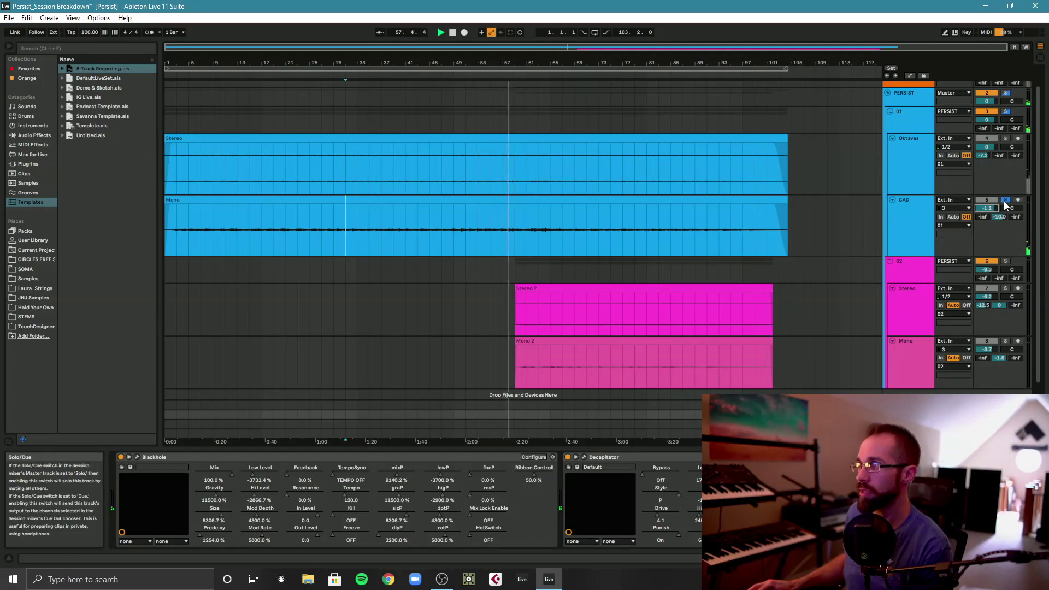
pyautogui.click(344, 230)
pyautogui.press('space')
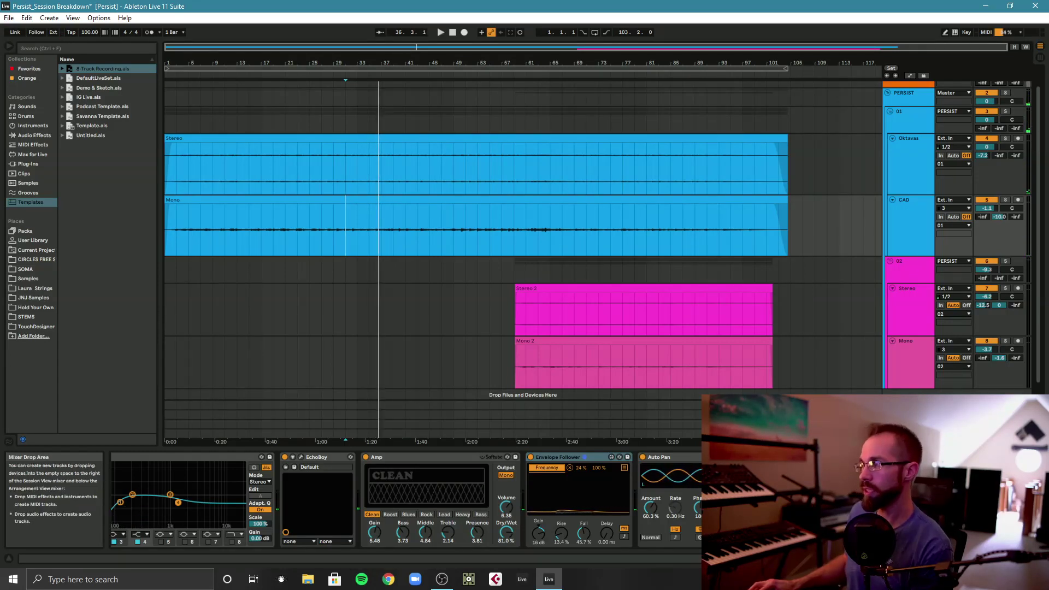
# Open ValhallaVintageVerb on return A, move its window clear, review its reverb settings and close it
pyautogui.click(913, 369)
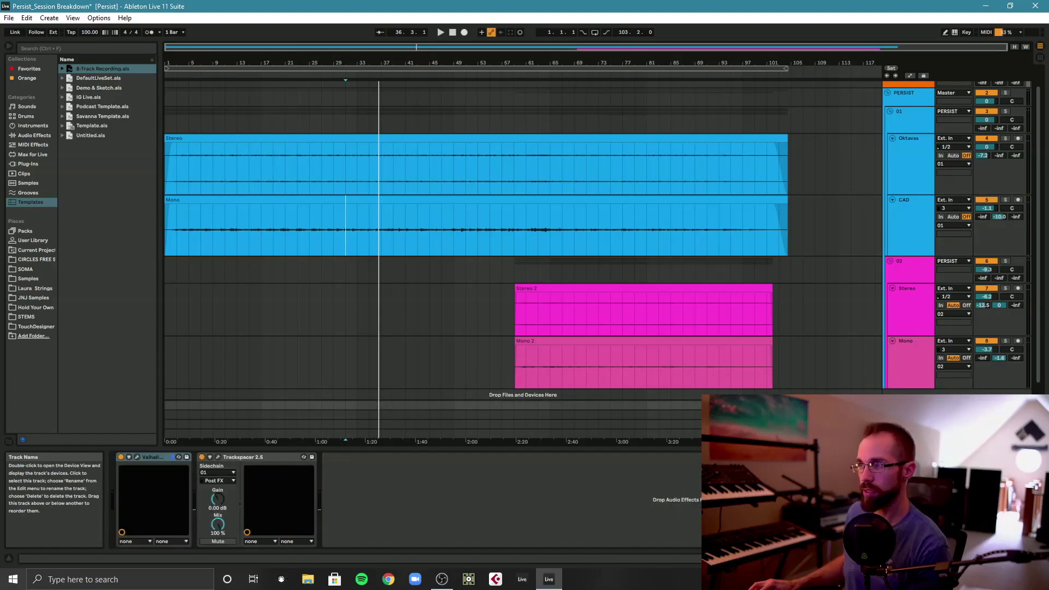
pyautogui.click(137, 456)
pyautogui.moveTo(425, 51); pyautogui.dragTo(568, 146)
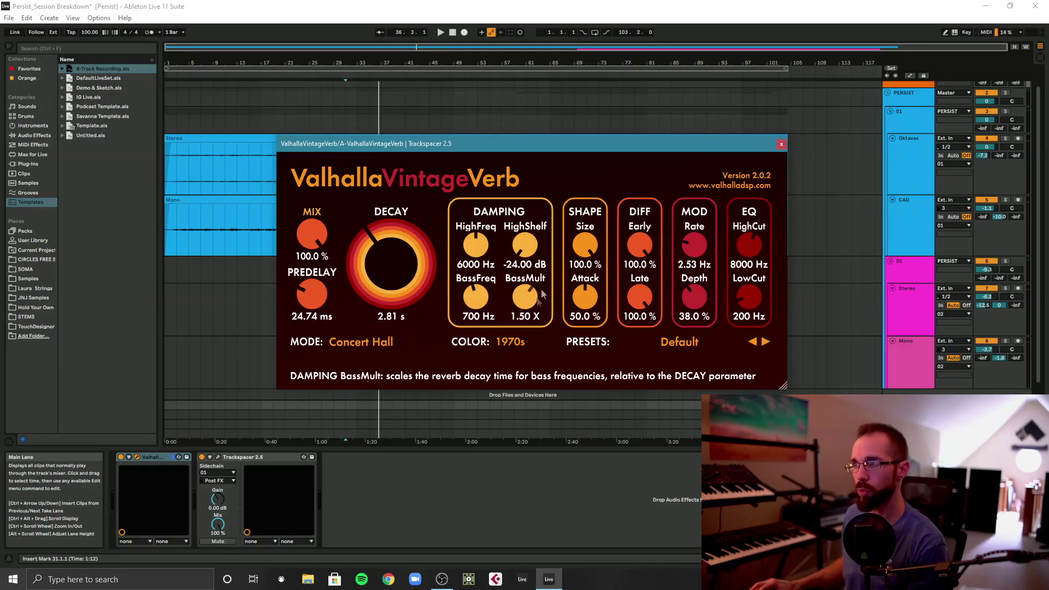
pyautogui.moveTo(571, 144); pyautogui.dragTo(517, 142)
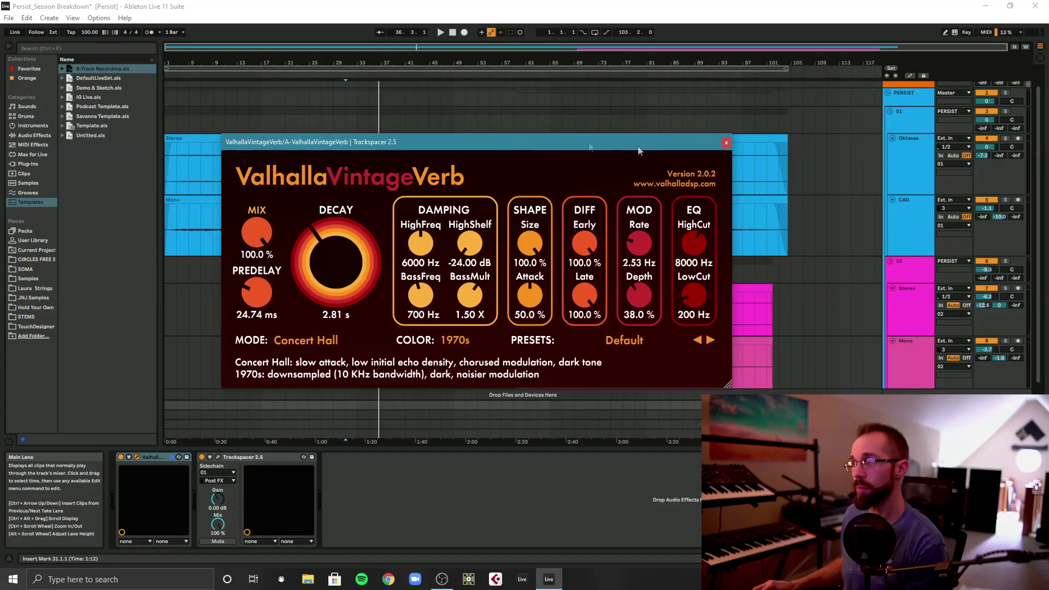
pyautogui.click(726, 142)
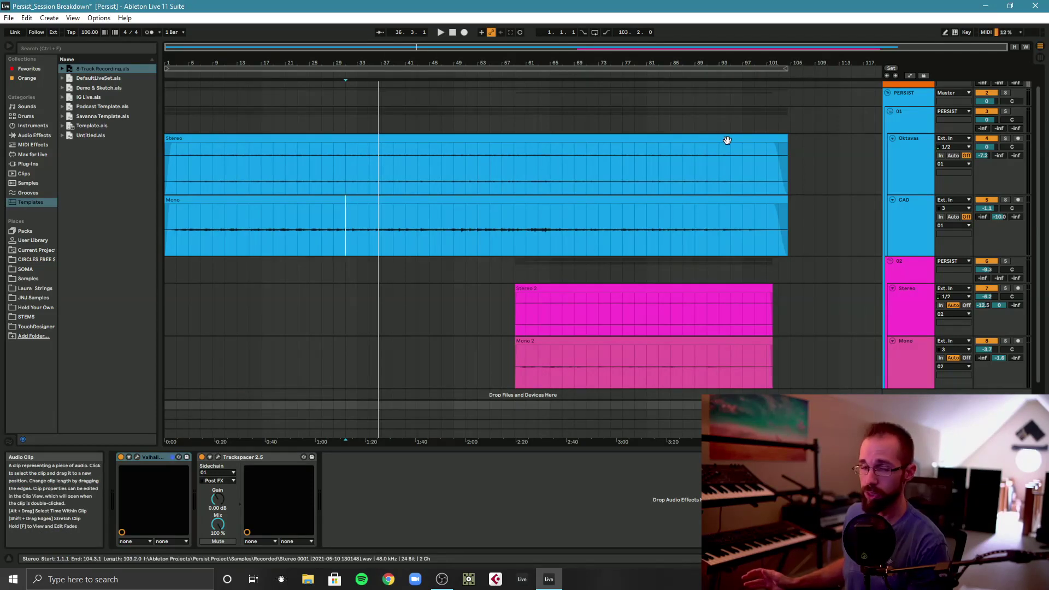
# Solo group 02 and start playback from bar 59, where its Stereo and Mono clips begin
pyautogui.click(929, 162)
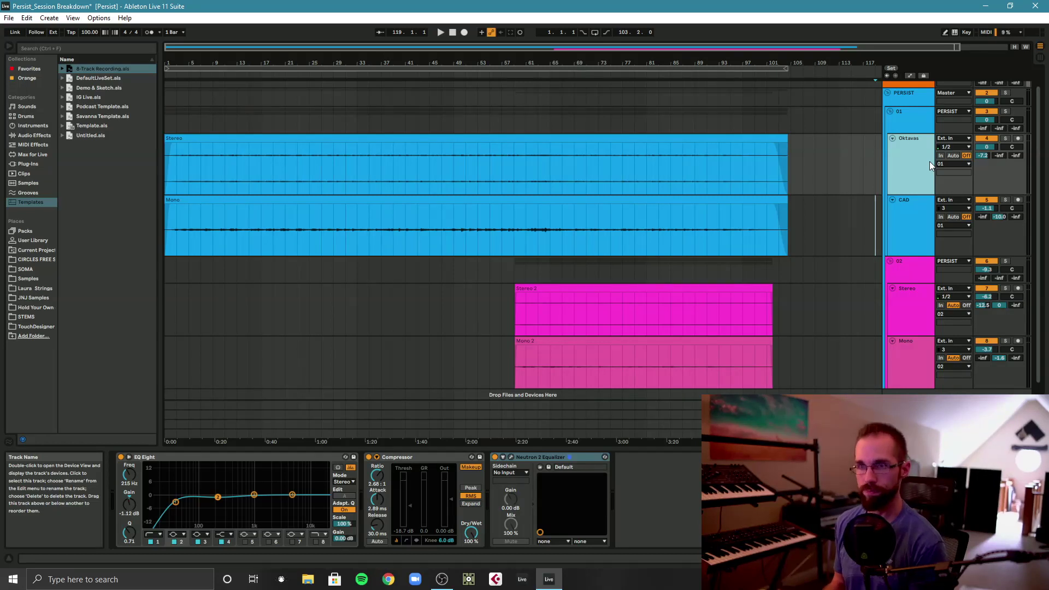
pyautogui.click(912, 267)
pyautogui.click(709, 297)
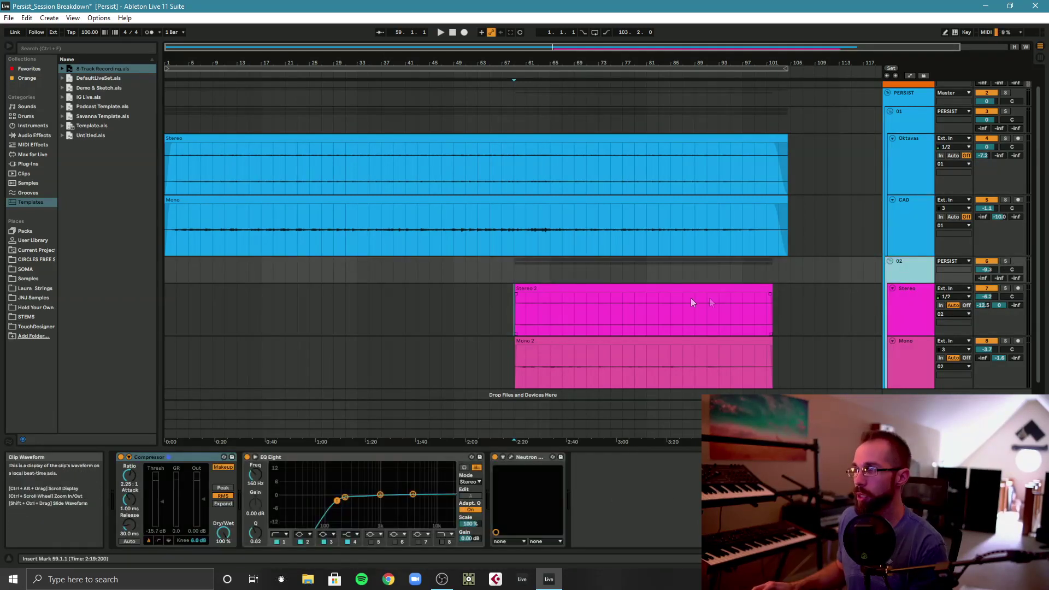
pyautogui.click(1005, 261)
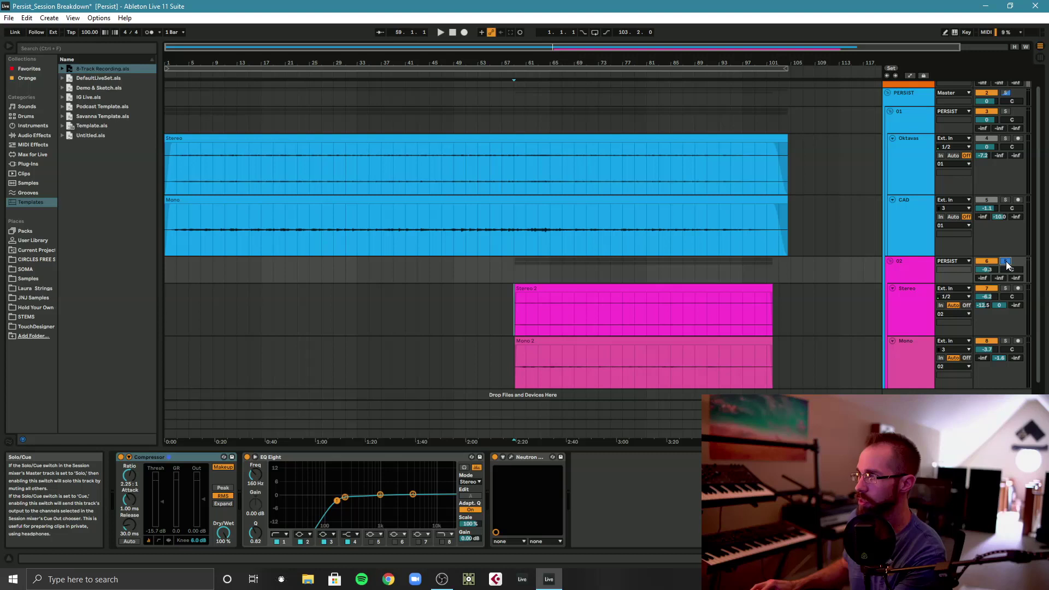
pyautogui.click(516, 317)
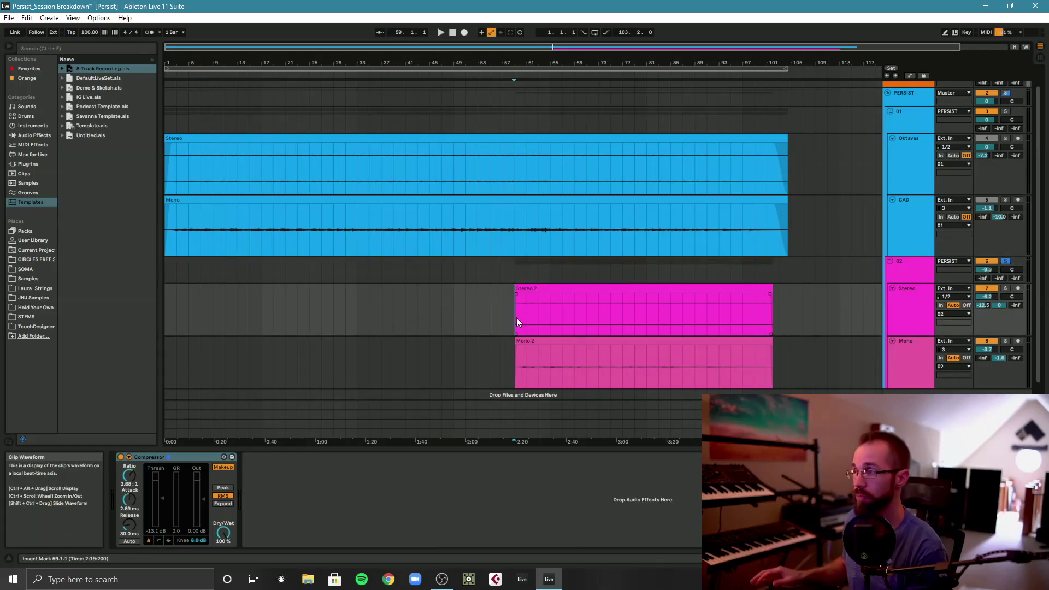
pyautogui.press('space')
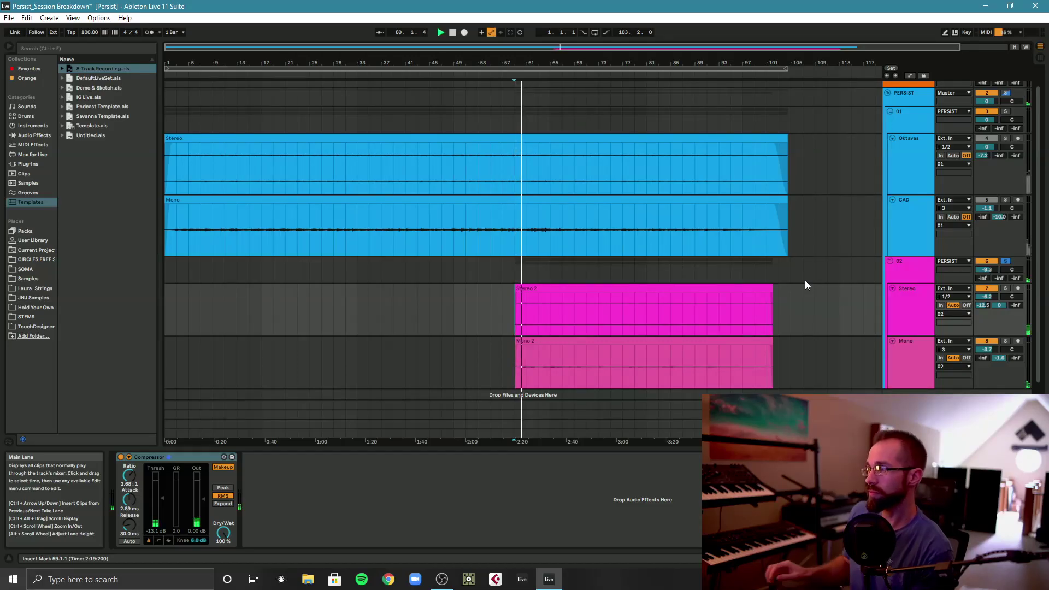
# Examine the device chains of group 02, its Stereo and Mono tracks, and the Blackhole return during playback
pyautogui.click(909, 277)
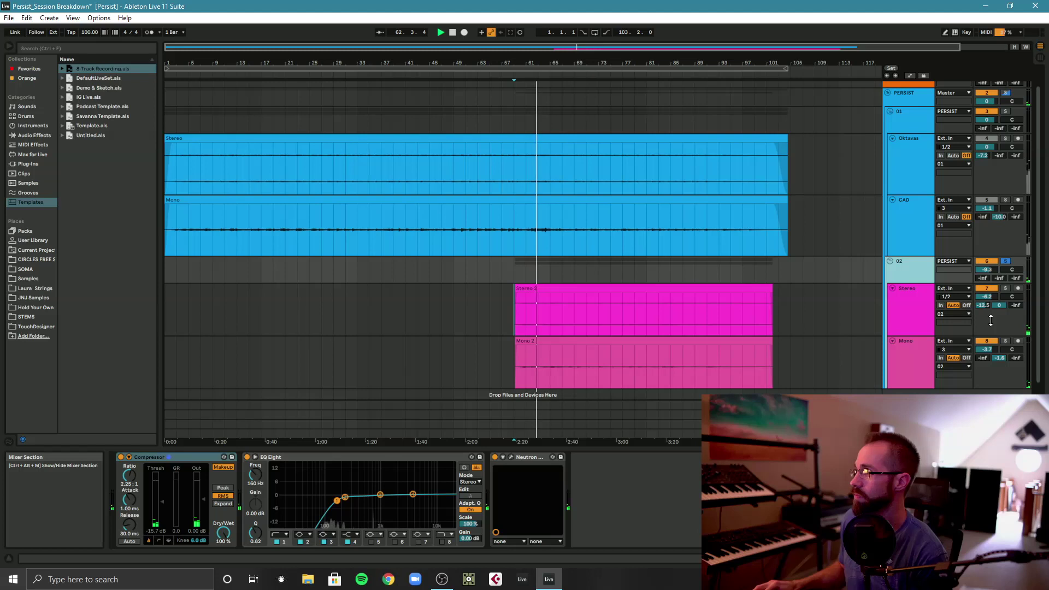
pyautogui.click(899, 310)
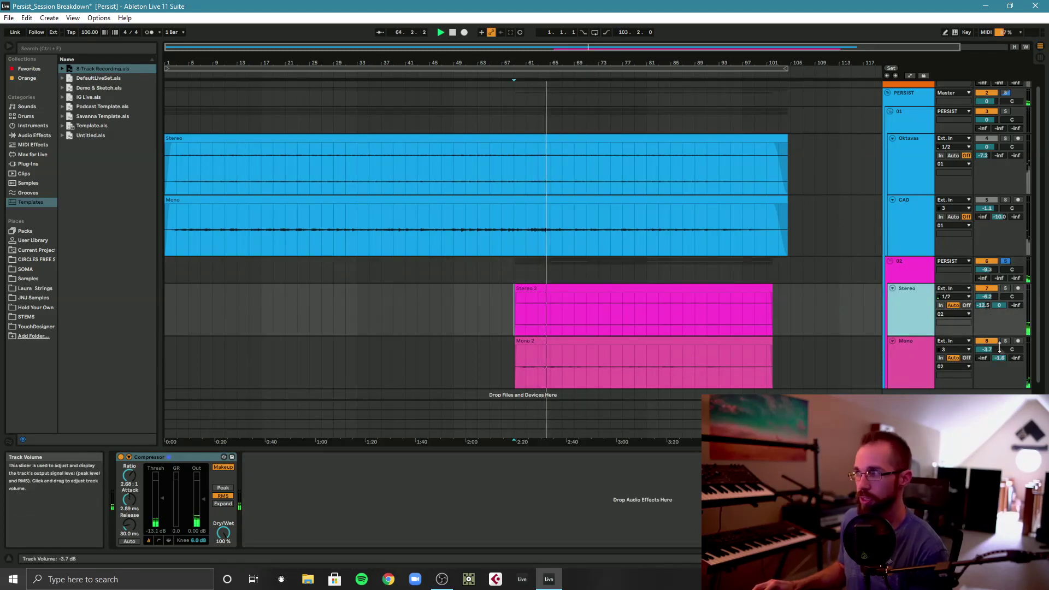
pyautogui.click(920, 358)
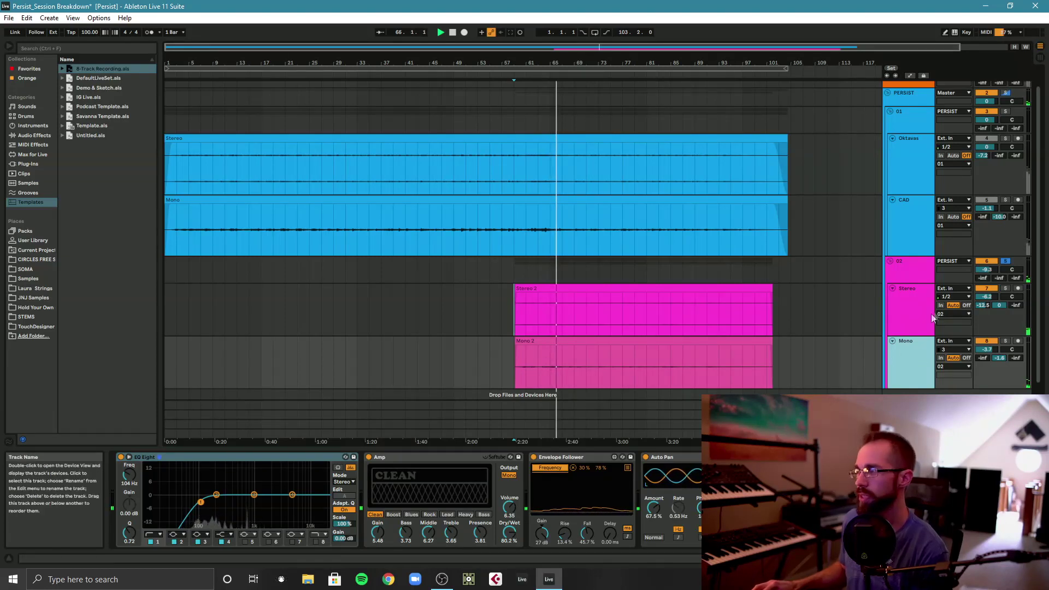
pyautogui.click(911, 274)
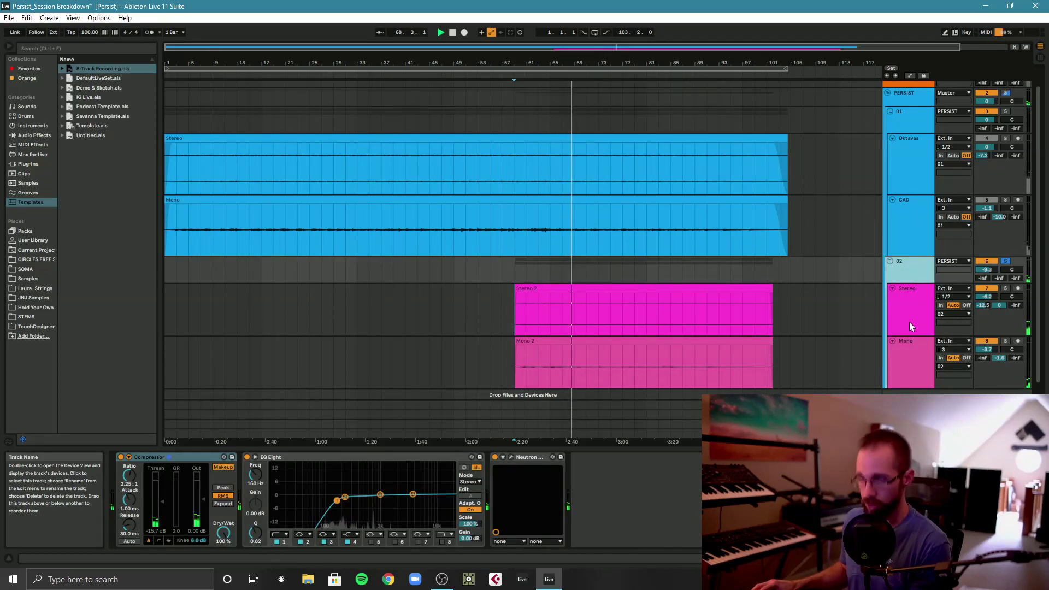
pyautogui.click(910, 362)
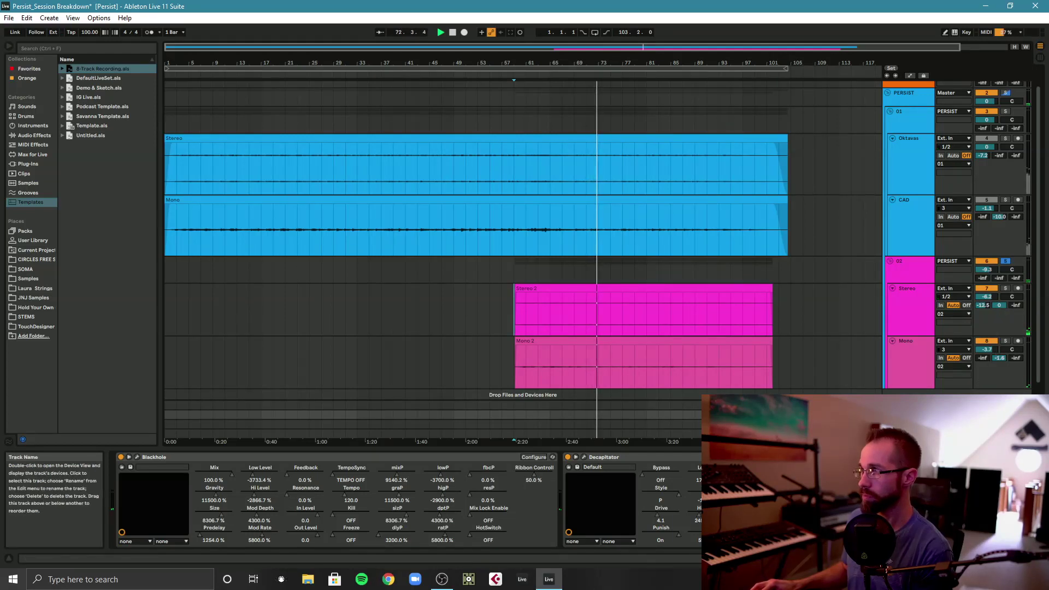
pyautogui.click(910, 270)
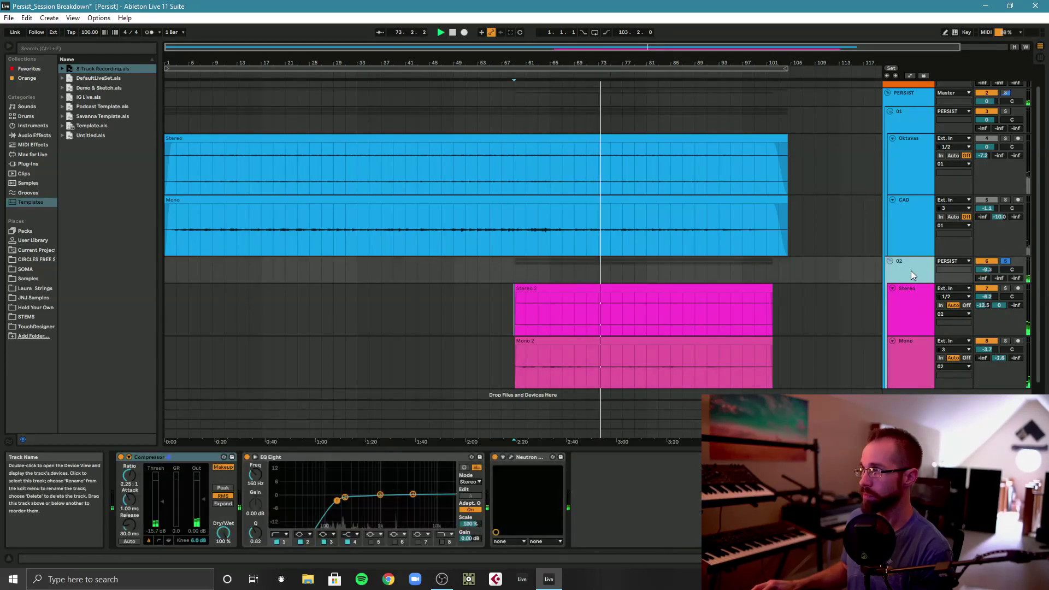
# Turn off group 02's solo, audition it with the other tracks, and bring up group 01's device chain
pyautogui.click(1005, 261)
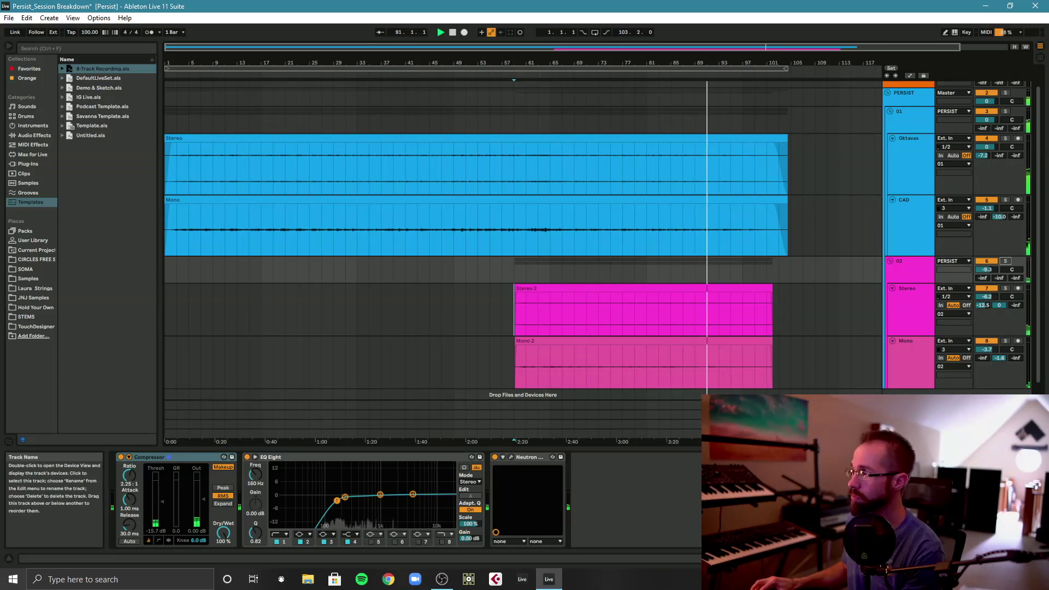
pyautogui.click(922, 273)
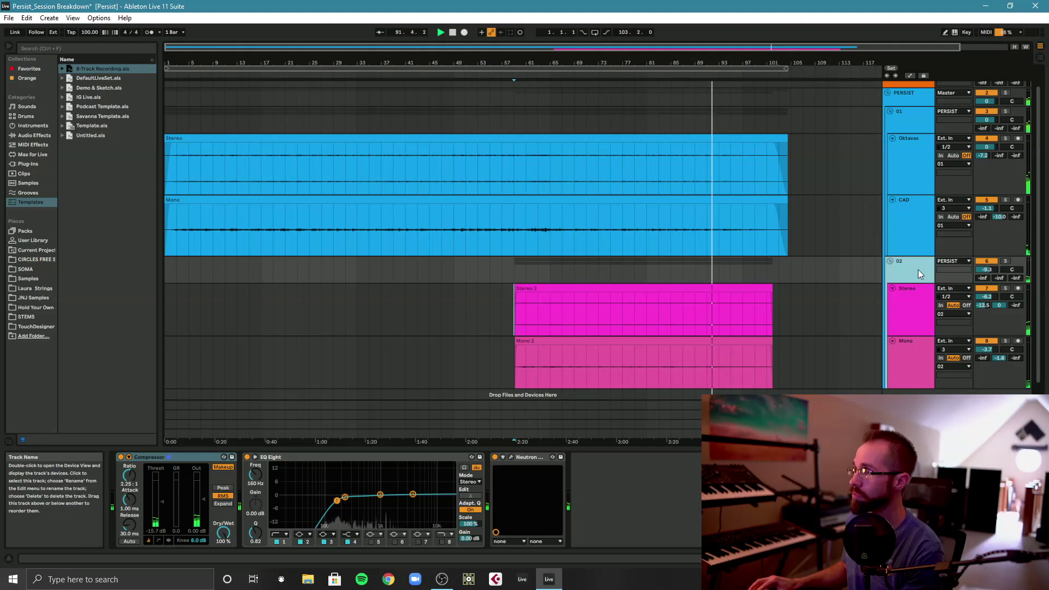
pyautogui.click(911, 111)
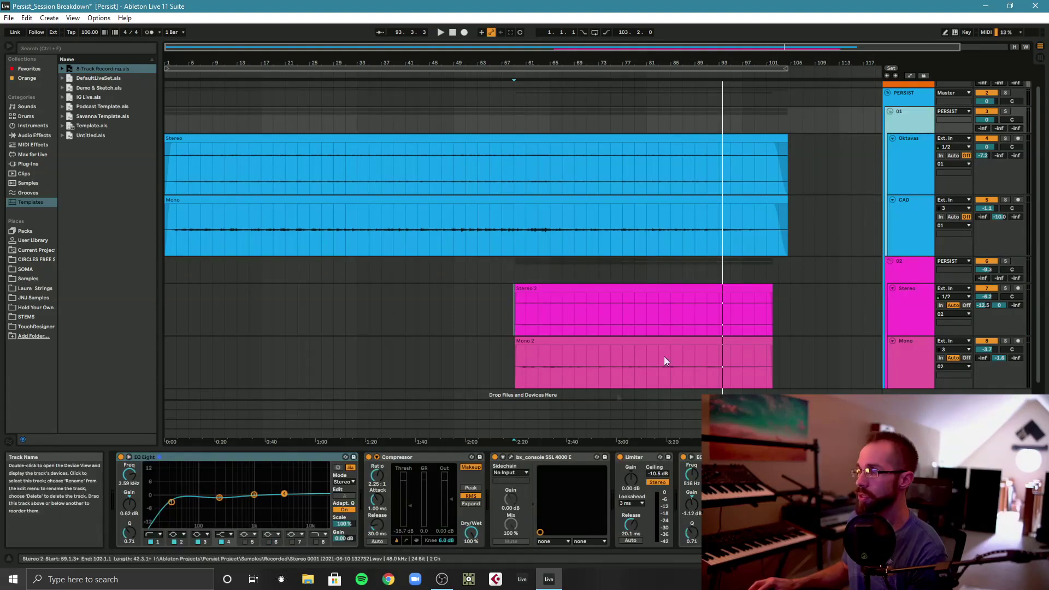
# Open bx_console SSL 4000 E on group 01, move its window clear, review its LMF and LF equaliser settings and close it
pyautogui.click(512, 457)
pyautogui.moveTo(413, 67); pyautogui.dragTo(605, 78)
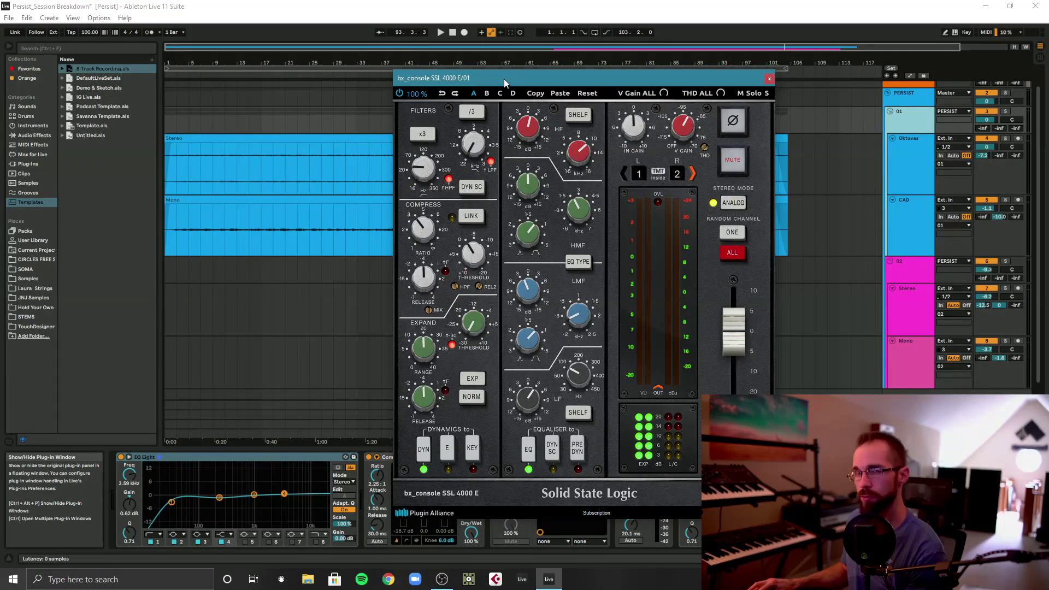
pyautogui.moveTo(505, 83)
pyautogui.mouseDown()
pyautogui.moveTo(476, 78)
pyautogui.moveTo(500, 74)
pyautogui.mouseUp()
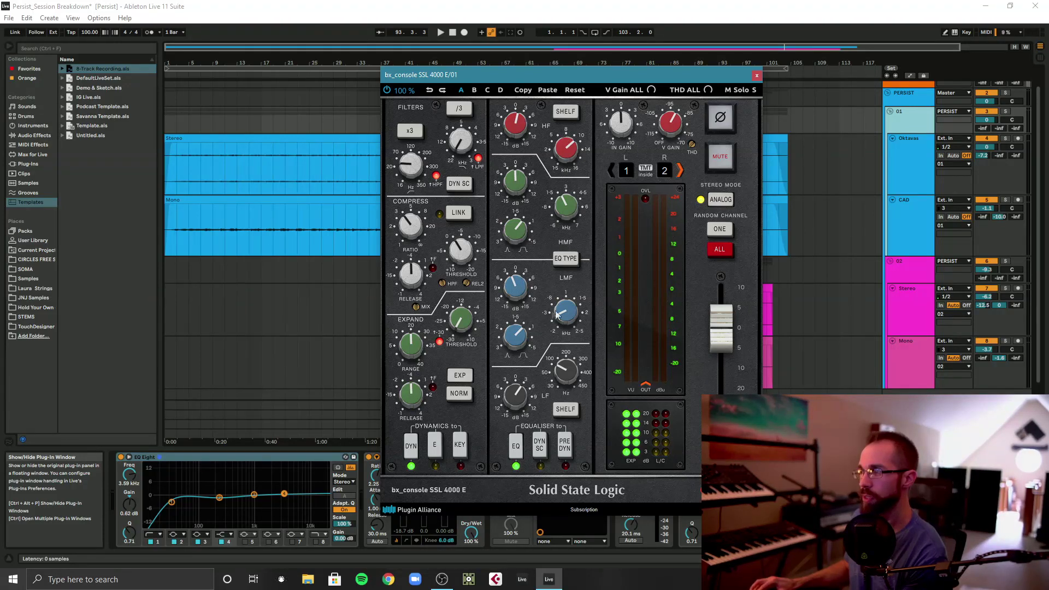
pyautogui.moveTo(565, 315)
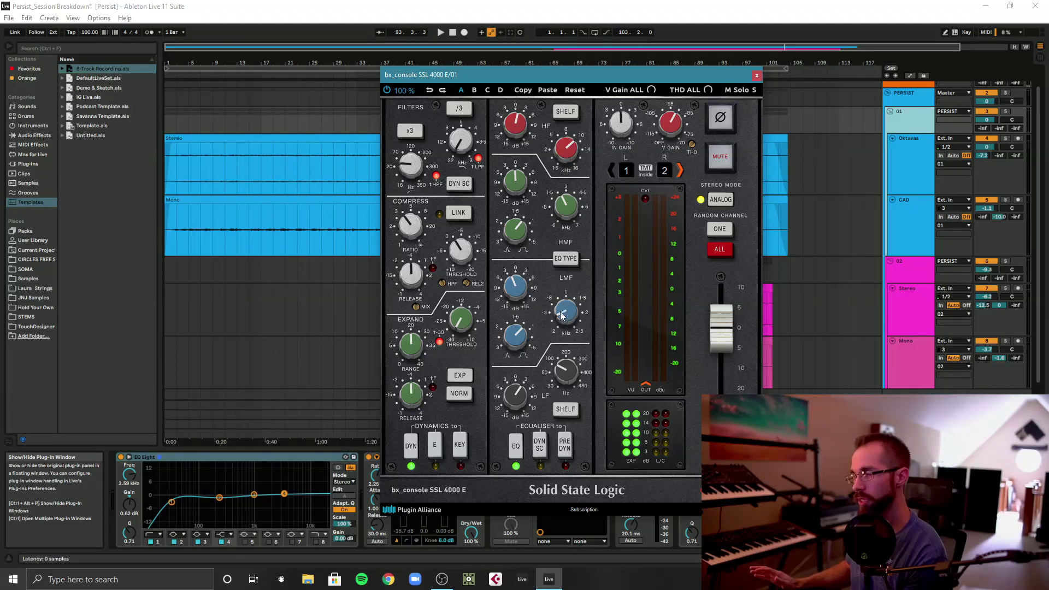
pyautogui.moveTo(518, 340)
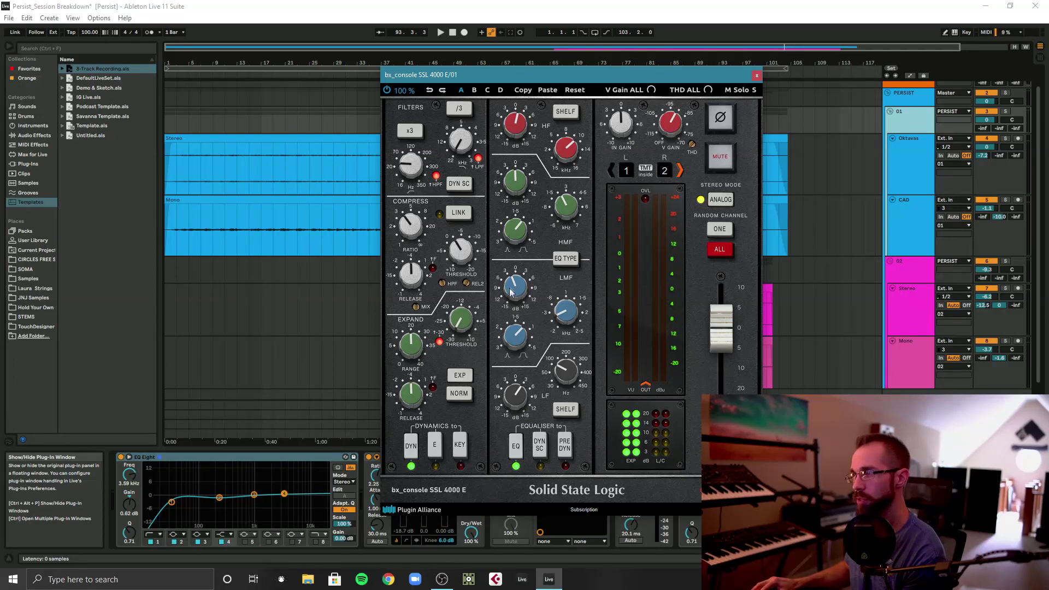
pyautogui.moveTo(568, 374)
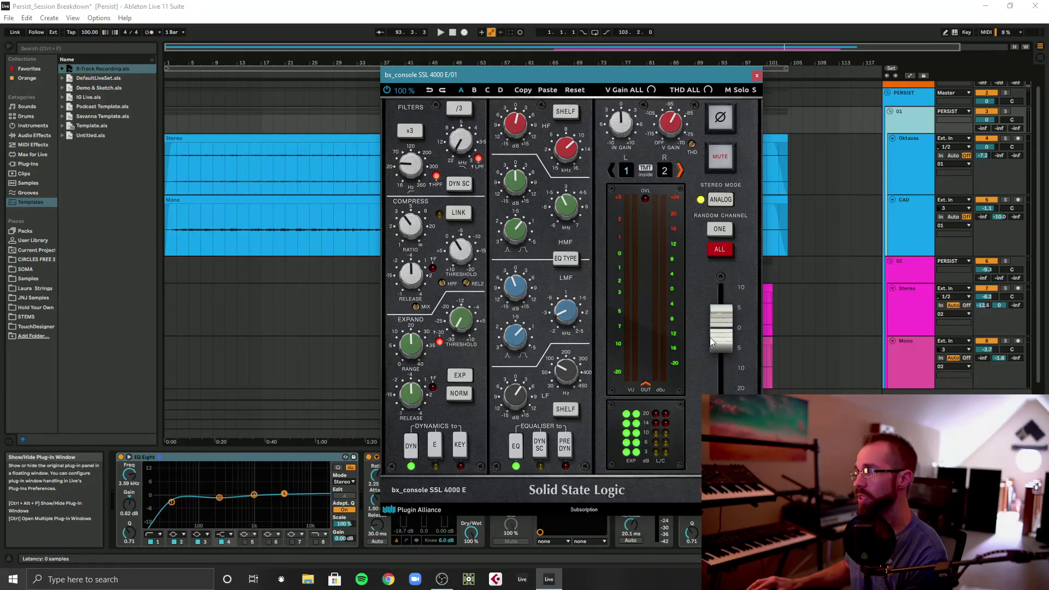
pyautogui.click(756, 75)
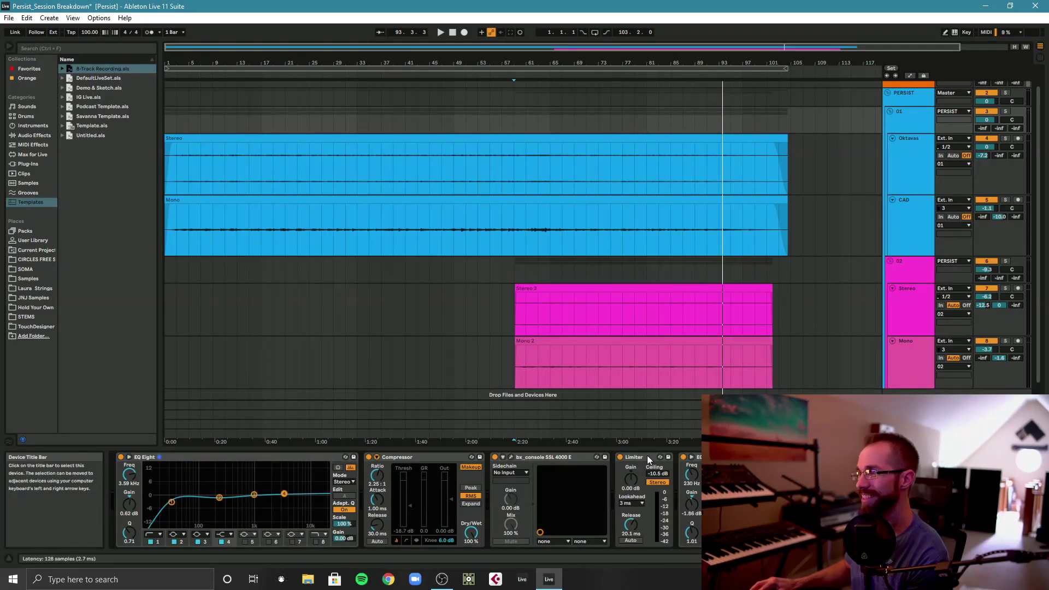
# Review the rest of group 01's device chain, and the chains of group 02 and its Stereo track
pyautogui.click(902, 122)
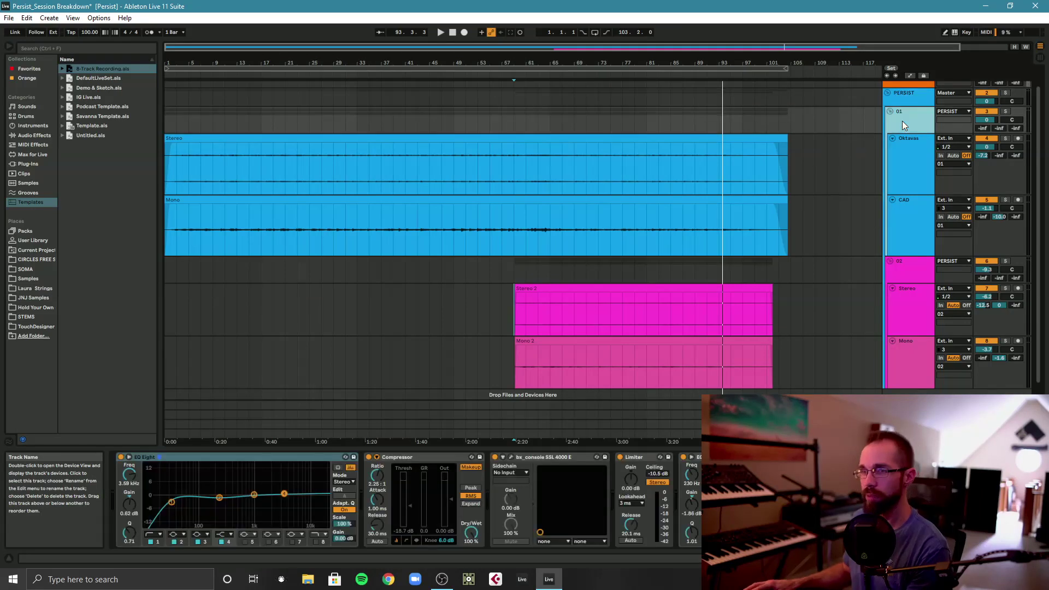
pyautogui.click(550, 457)
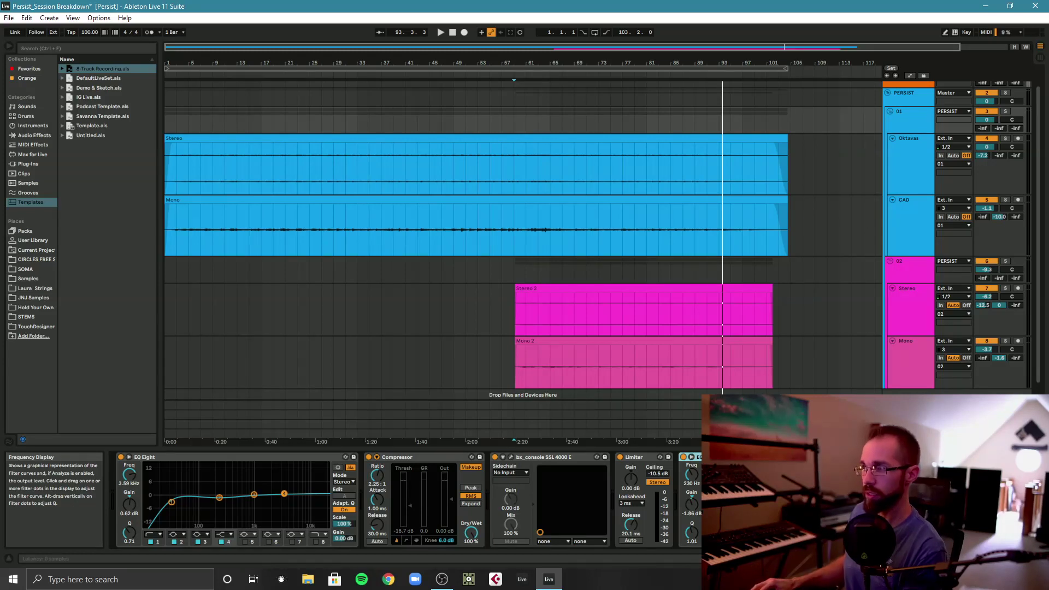
pyautogui.click(824, 320)
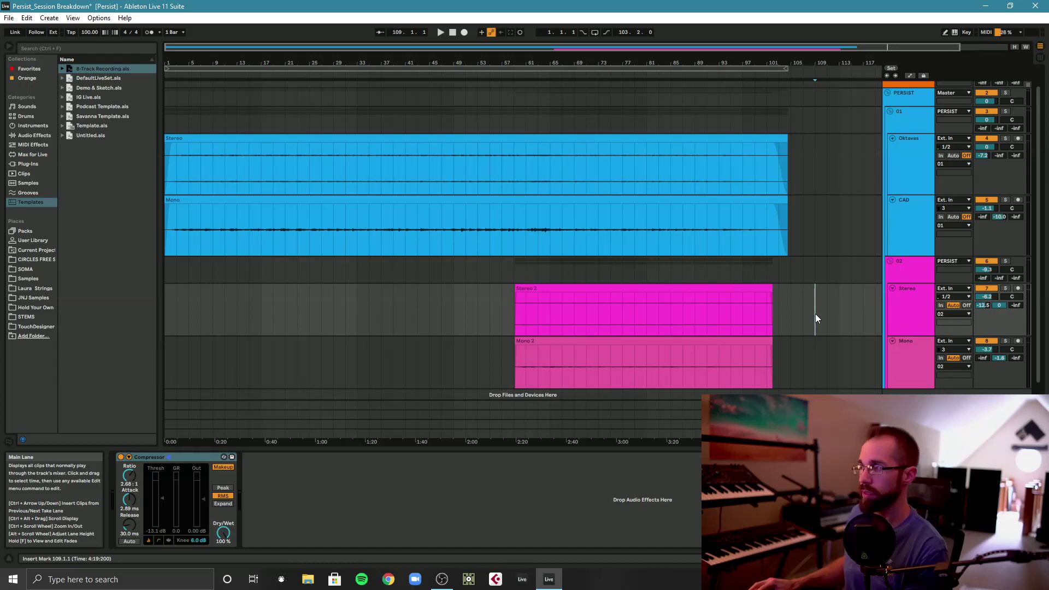
pyautogui.click(909, 265)
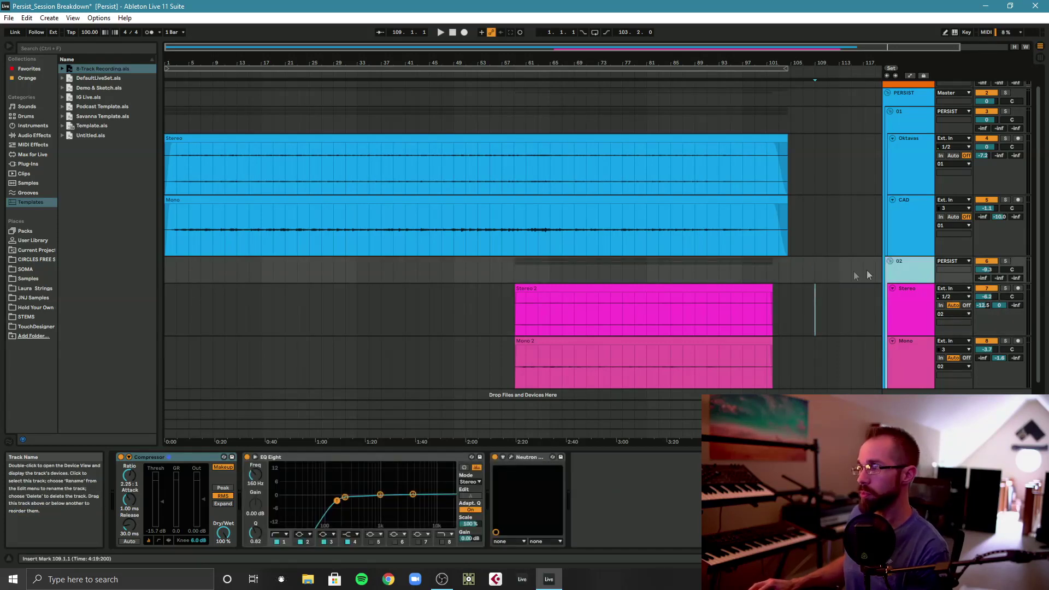
pyautogui.scroll(-1, 809, 277)
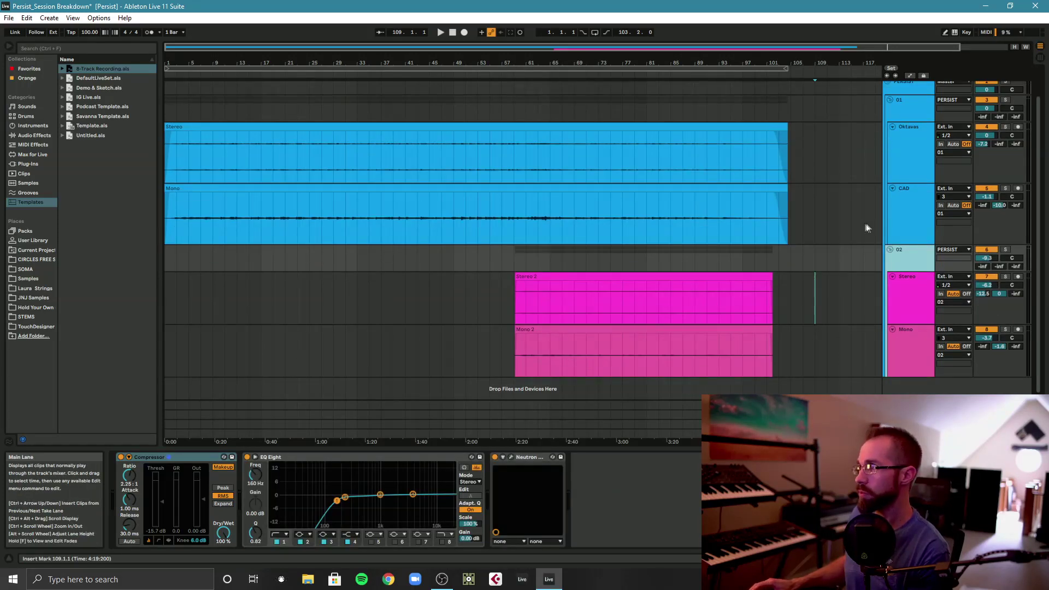
pyautogui.scroll(3, 866, 226)
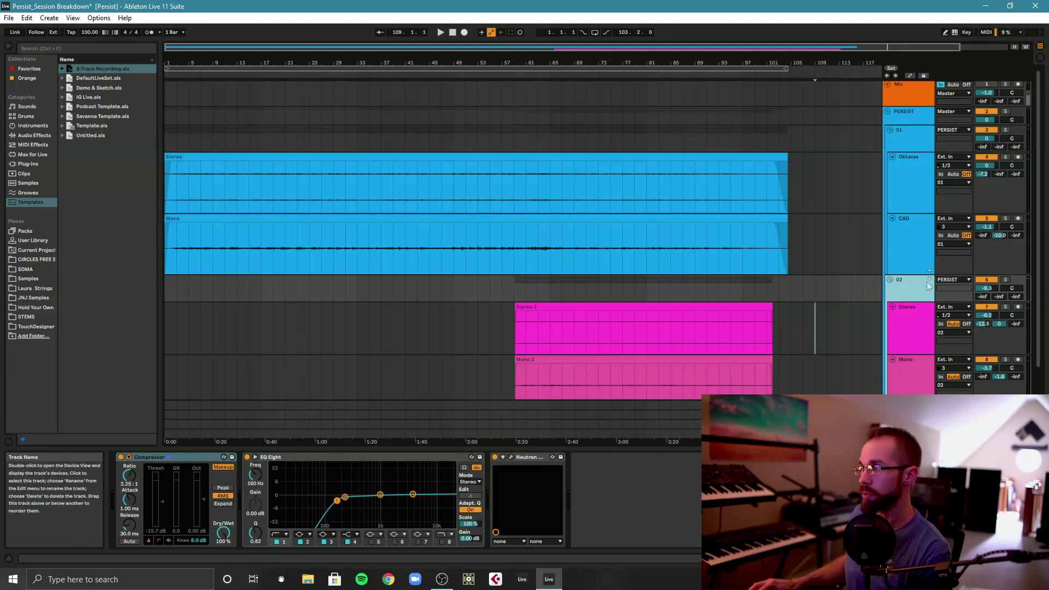
# Solo group 02 and compare the device chains of group 01 and the PERSIST group
pyautogui.click(1005, 279)
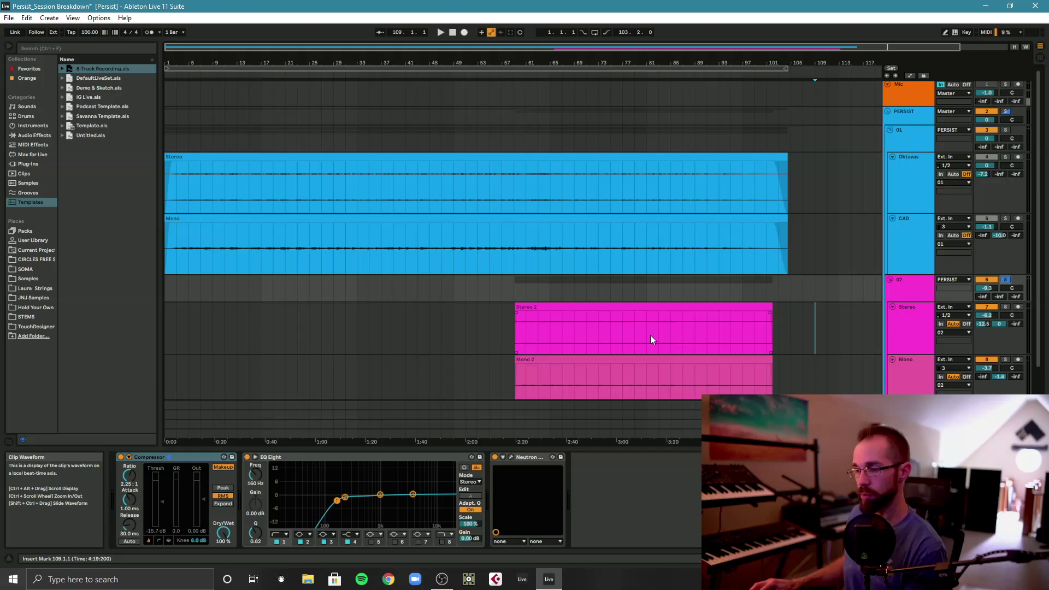
pyautogui.click(905, 135)
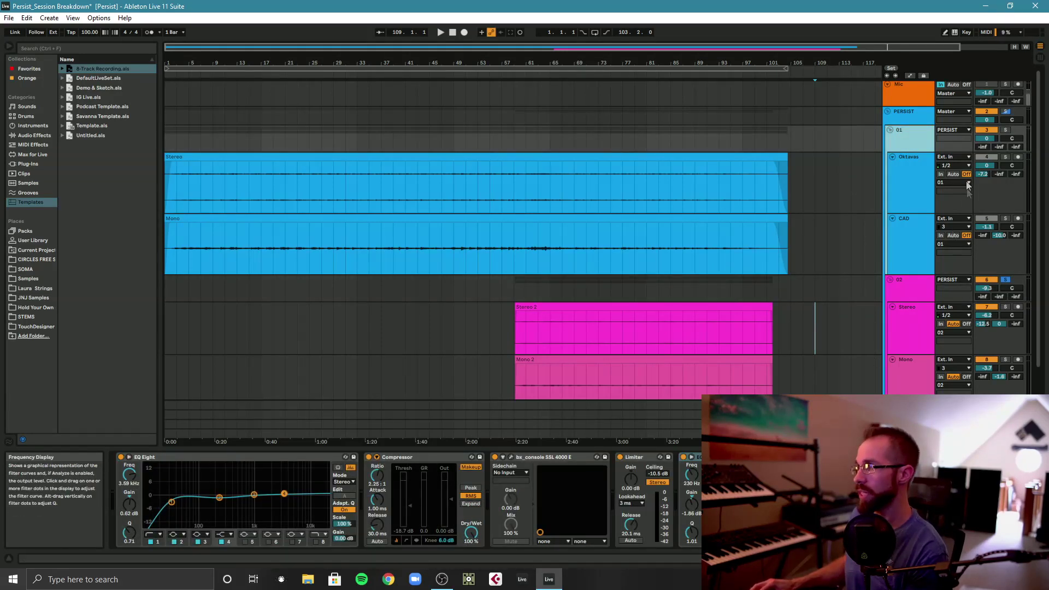
pyautogui.click(915, 119)
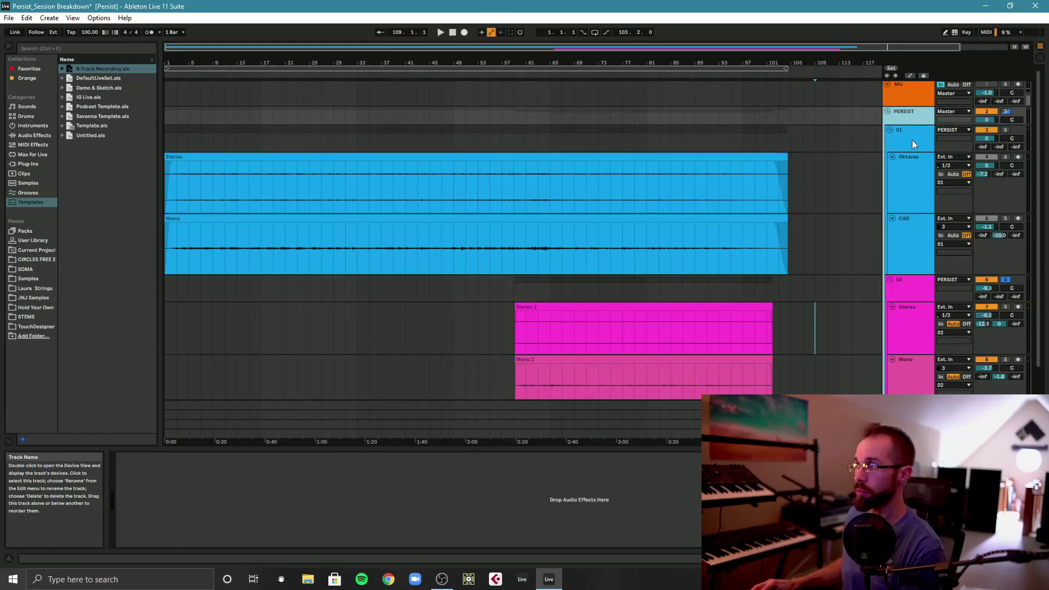
pyautogui.click(912, 143)
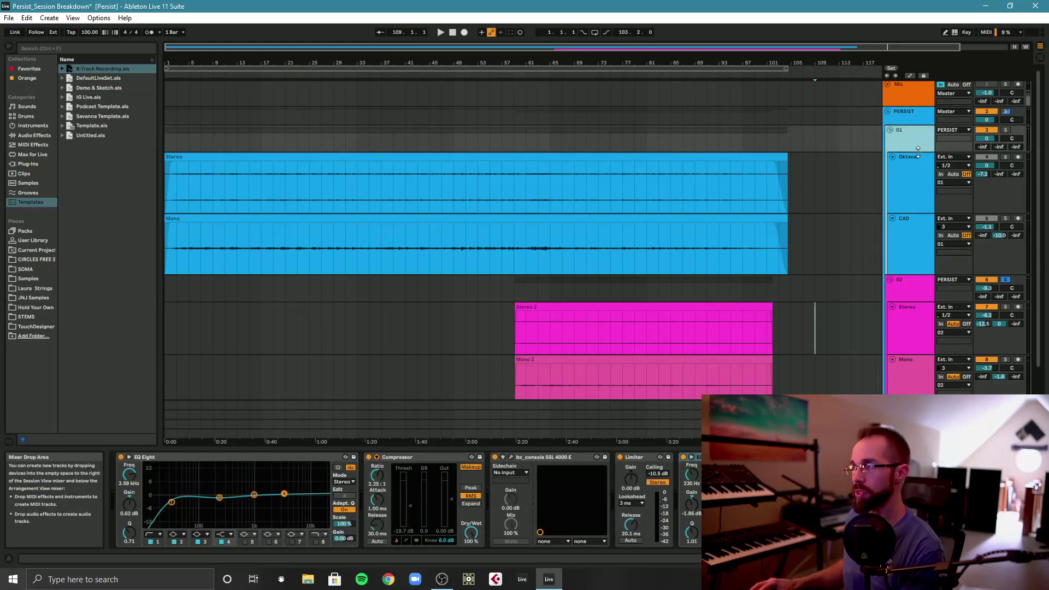
pyautogui.click(914, 120)
pyautogui.scroll(-1, 914, 120)
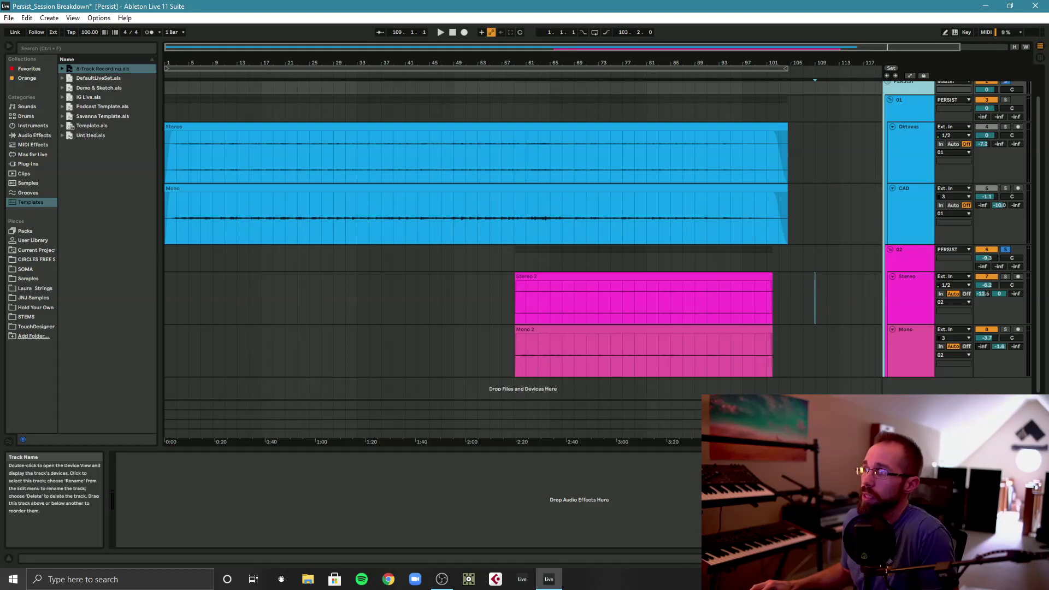
# Examine the master track's effect chain alongside the Mono track's devices, return the insert marker to bar 1, and select the master's Glue Compressor
pyautogui.click(339, 381)
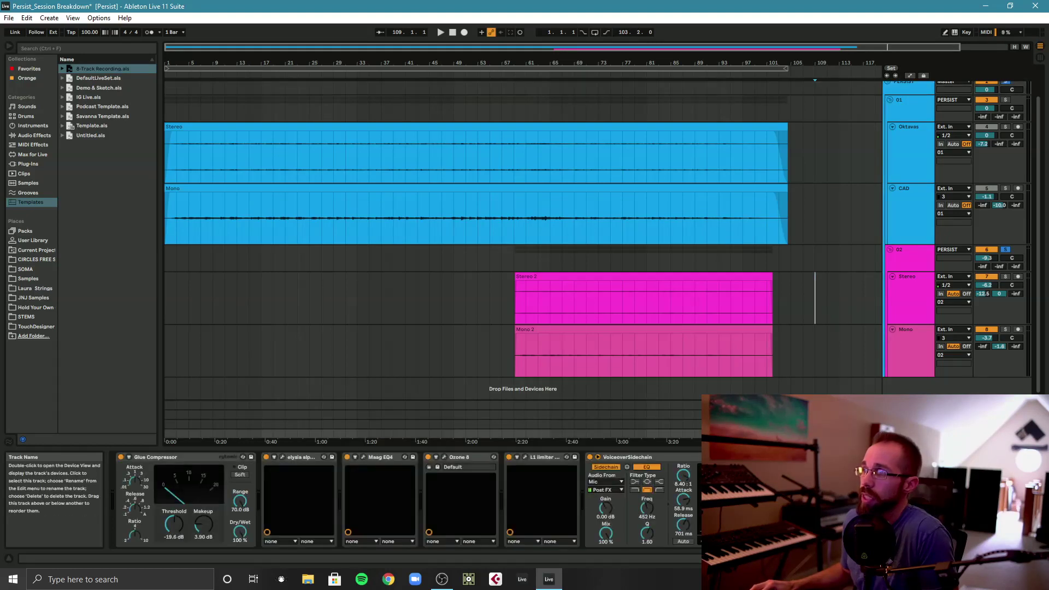
pyautogui.click(339, 370)
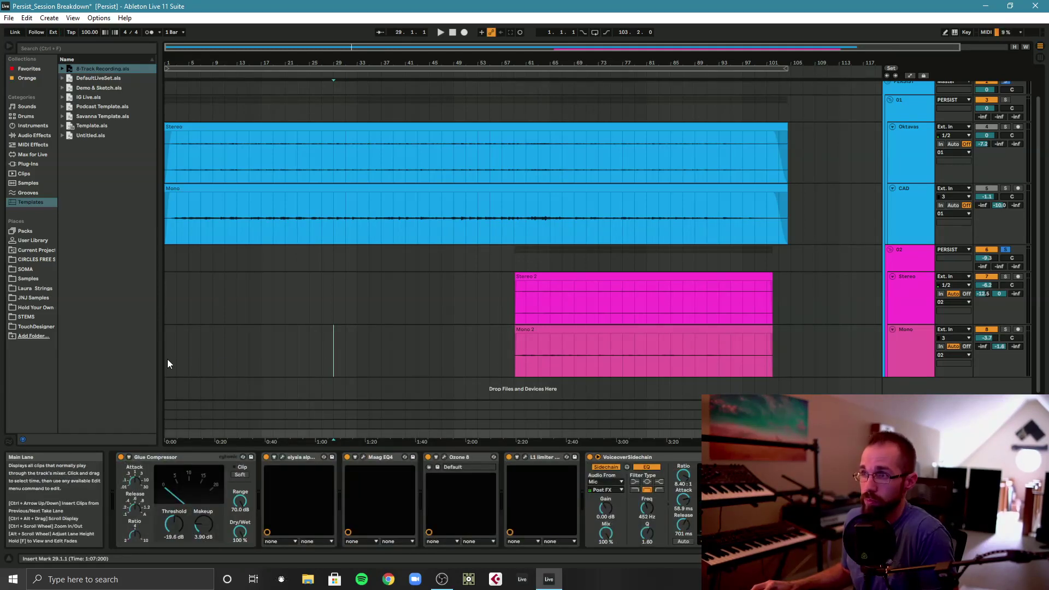
pyautogui.click(167, 360)
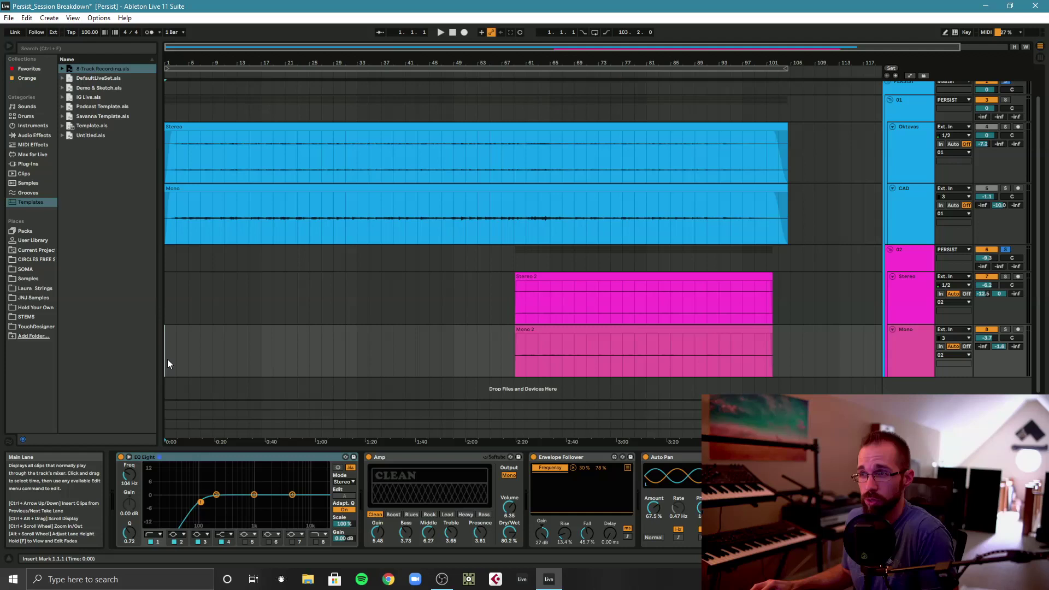
pyautogui.click(211, 362)
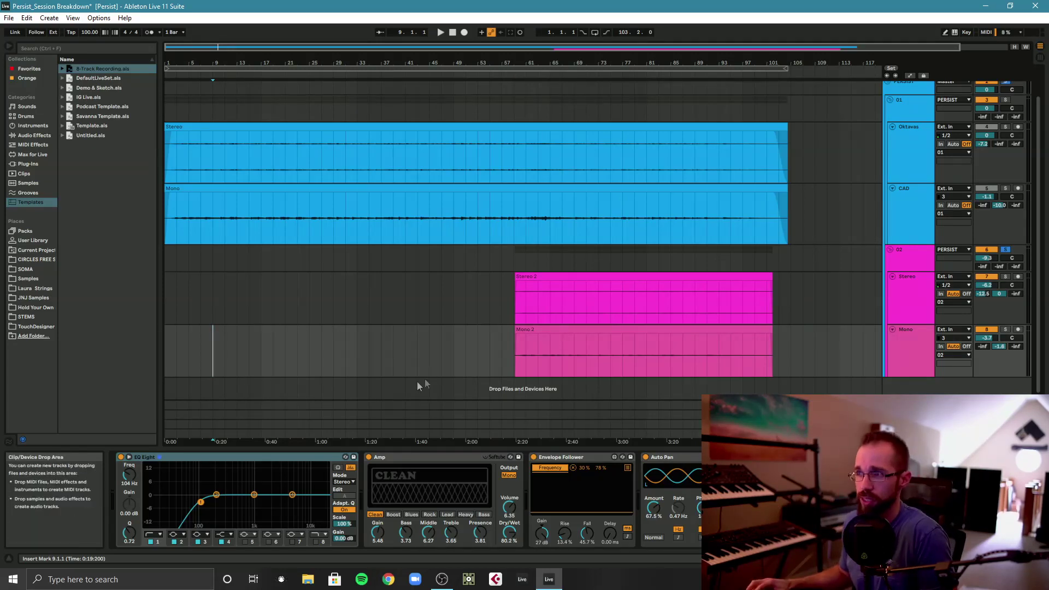
pyautogui.click(167, 358)
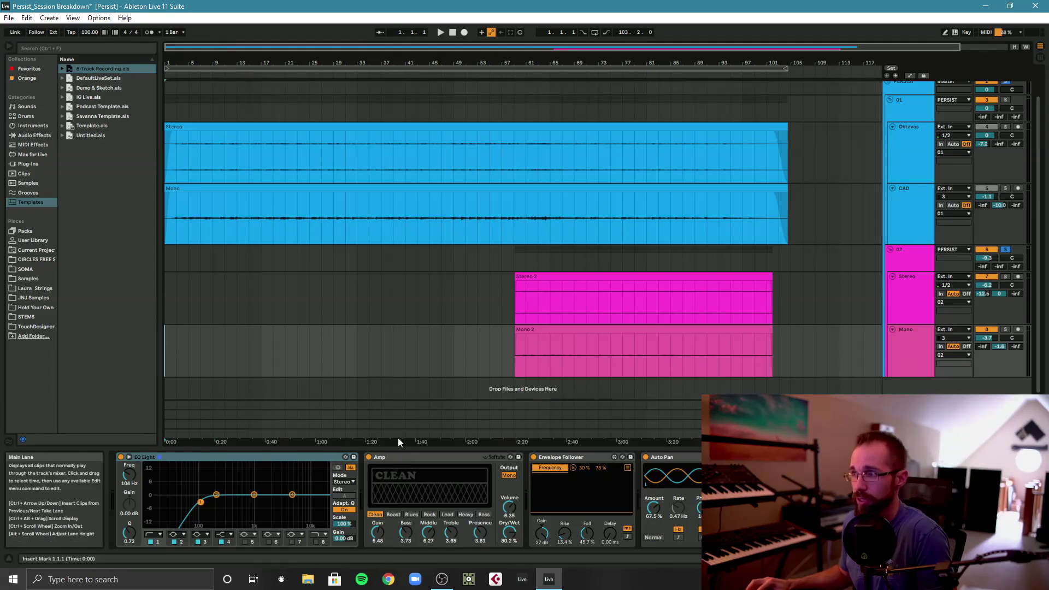
pyautogui.click(421, 359)
pyautogui.click(167, 360)
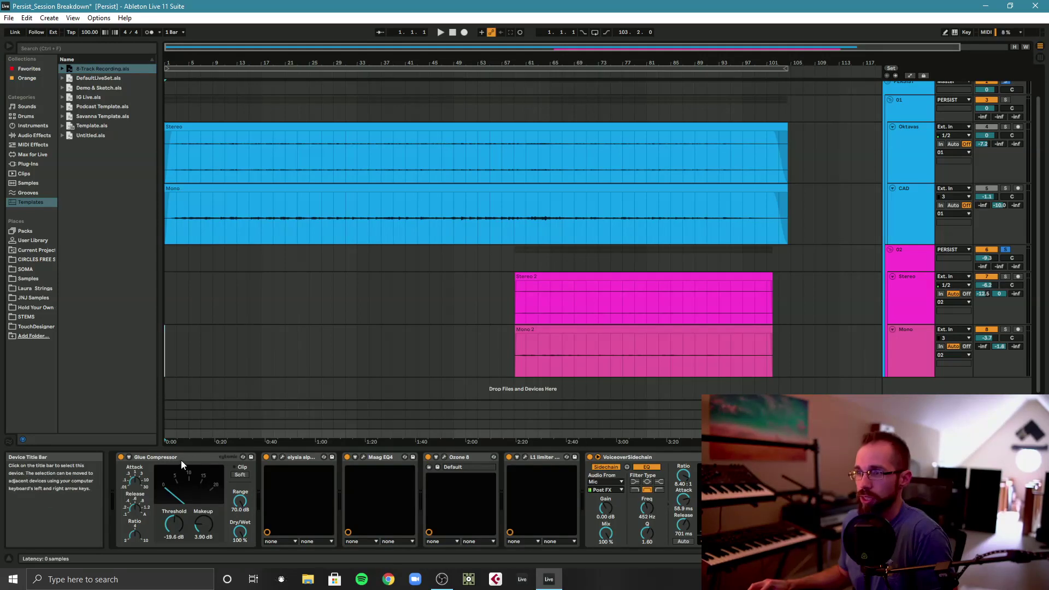
pyautogui.click(181, 460)
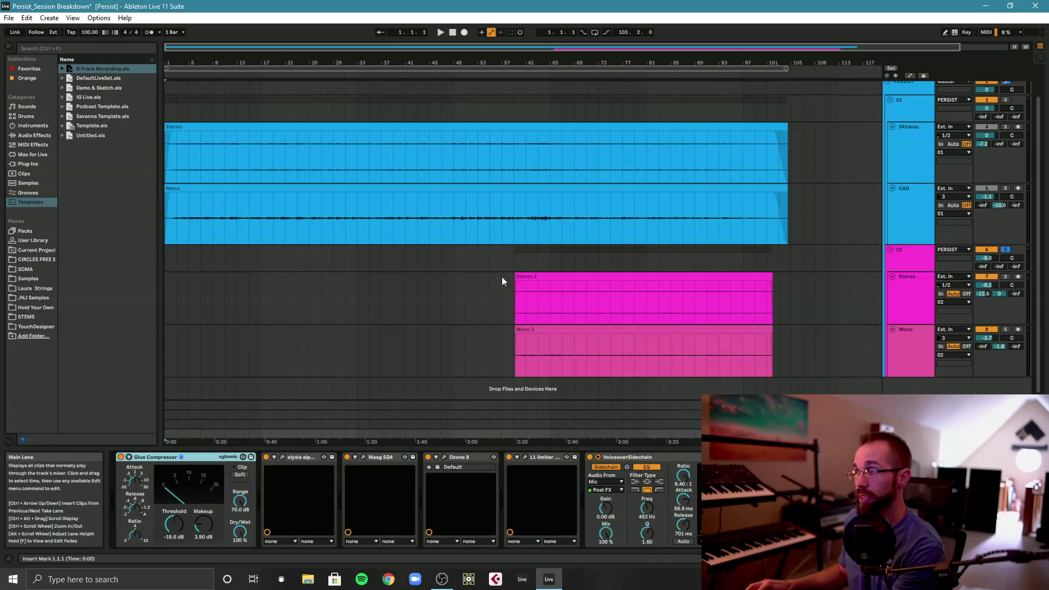
# Play from bar 63 with the master chain shown, turn off group 02's solo to hear everything, and stop playback
pyautogui.click(538, 229)
pyautogui.press('space')
pyautogui.click(903, 433)
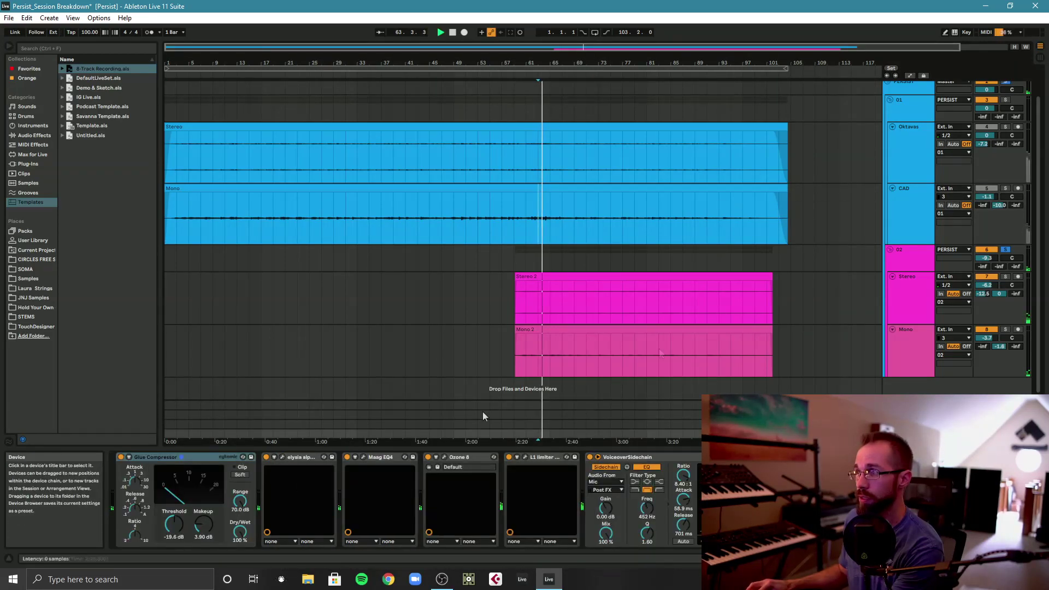
pyautogui.click(1005, 249)
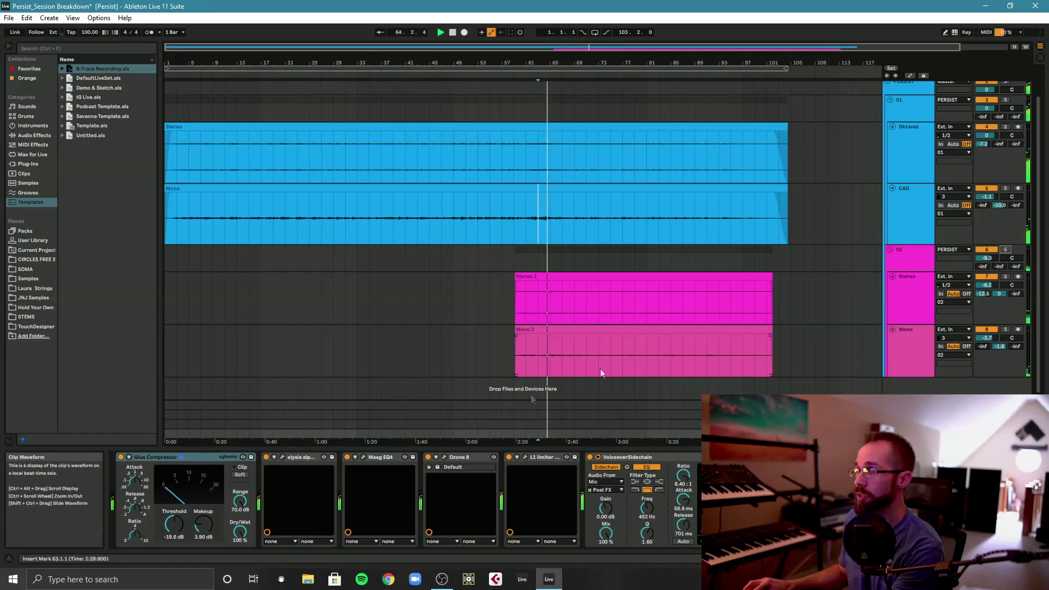
pyautogui.press('space')
pyautogui.press('space')
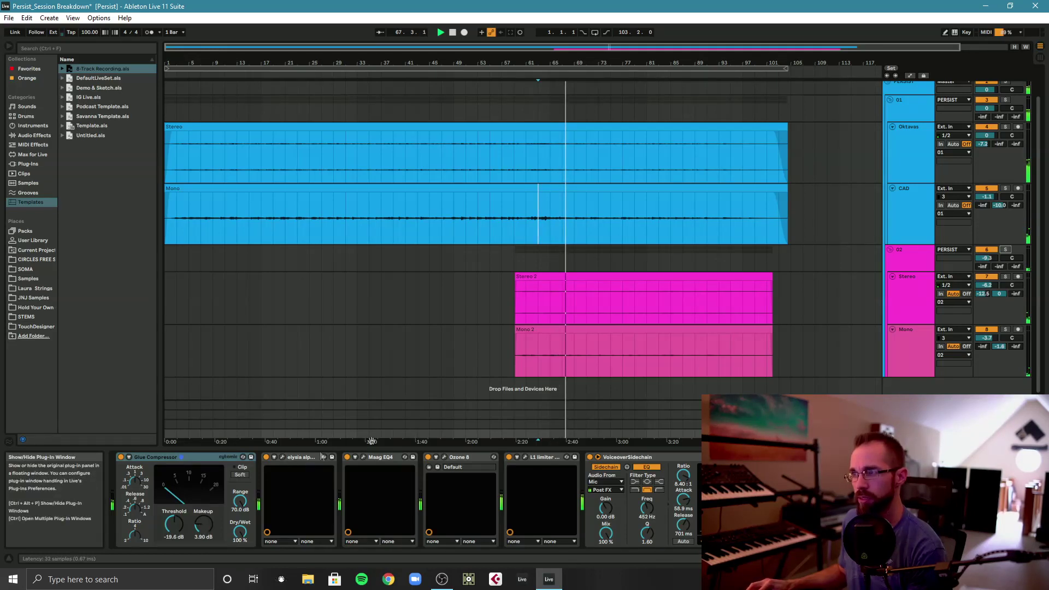
pyautogui.click(461, 364)
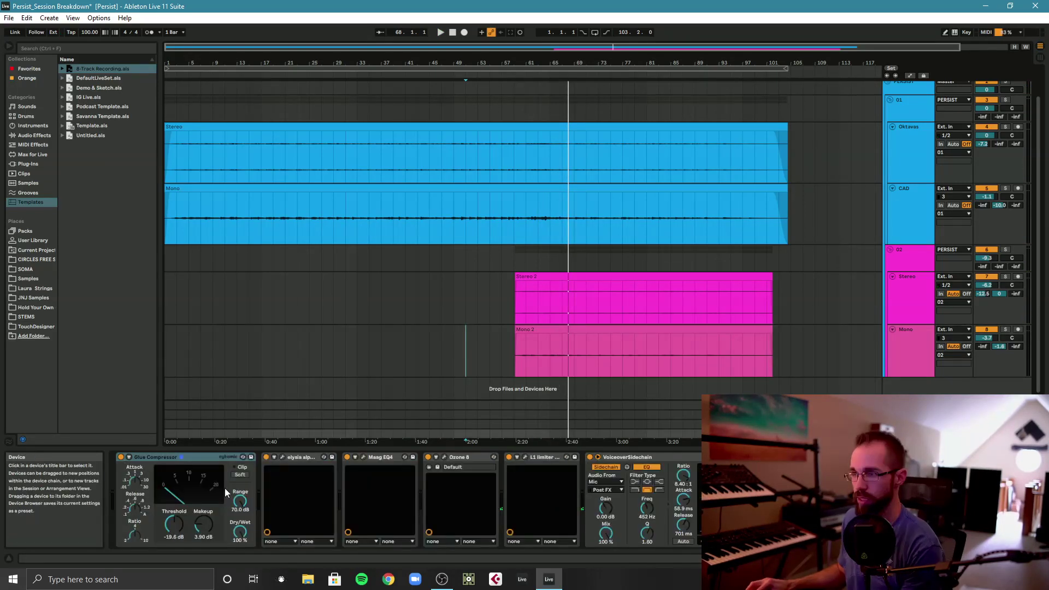
# Open the elysia alpha master compressor on the master track, position its window above the device chain and review its settings
pyautogui.click(283, 457)
pyautogui.moveTo(561, 188)
pyautogui.mouseDown()
pyautogui.moveTo(597, 180)
pyautogui.moveTo(493, 166)
pyautogui.moveTo(601, 196)
pyautogui.moveTo(596, 178)
pyautogui.moveTo(579, 182)
pyautogui.mouseUp()
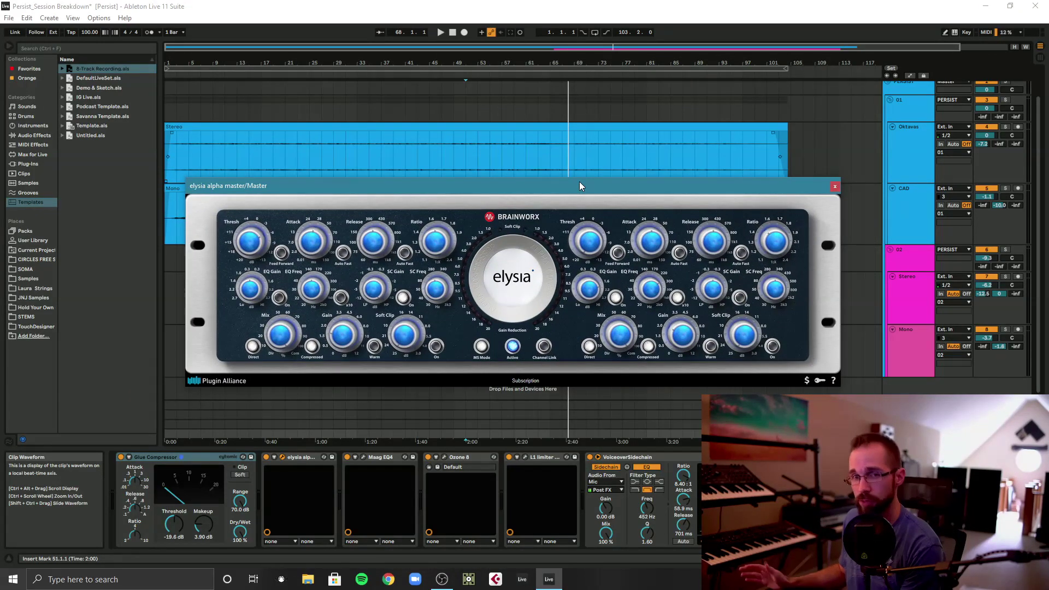
pyautogui.moveTo(579, 183); pyautogui.dragTo(579, 179)
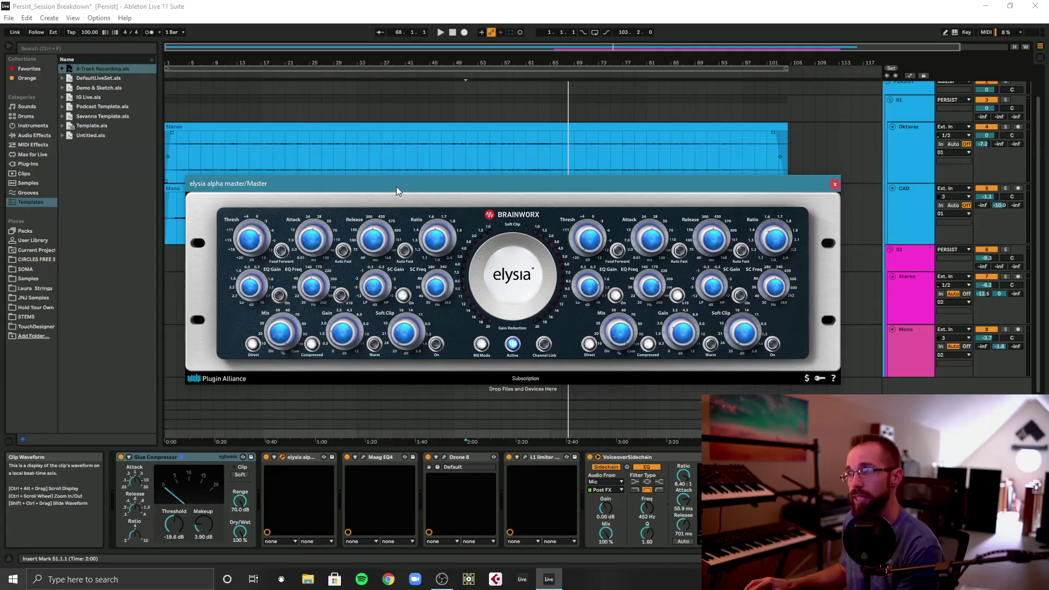
pyautogui.moveTo(404, 185); pyautogui.dragTo(409, 189)
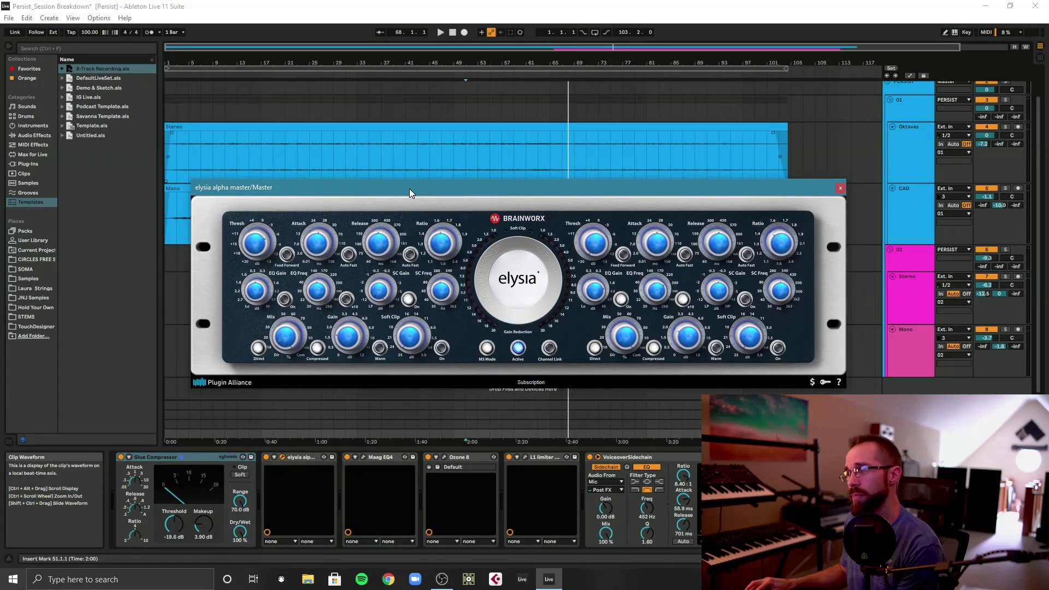
pyautogui.moveTo(408, 188); pyautogui.dragTo(410, 186)
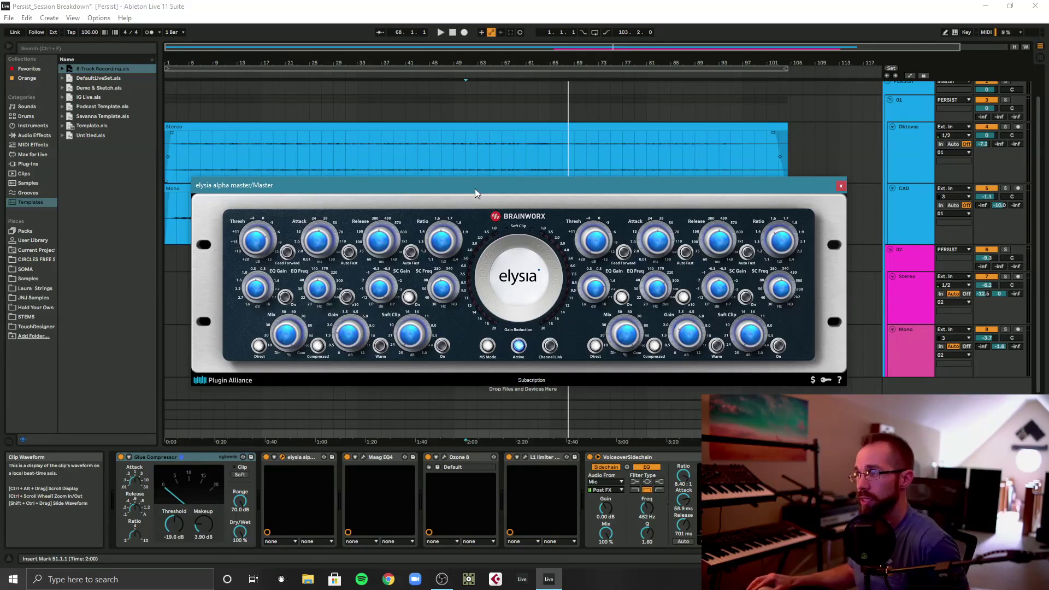
pyautogui.moveTo(476, 188); pyautogui.dragTo(470, 188)
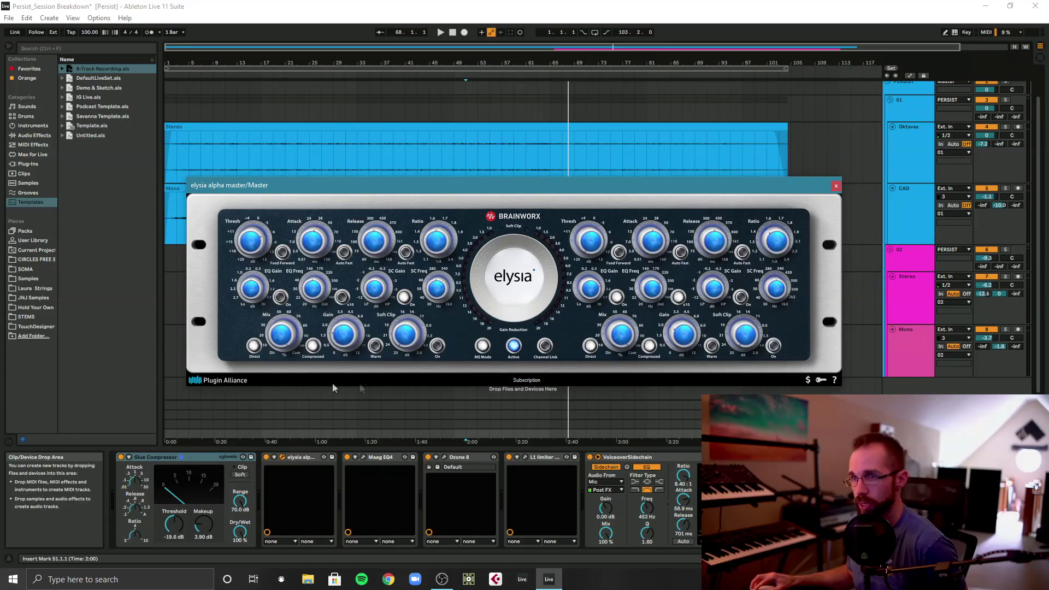
pyautogui.moveTo(574, 187); pyautogui.dragTo(580, 180)
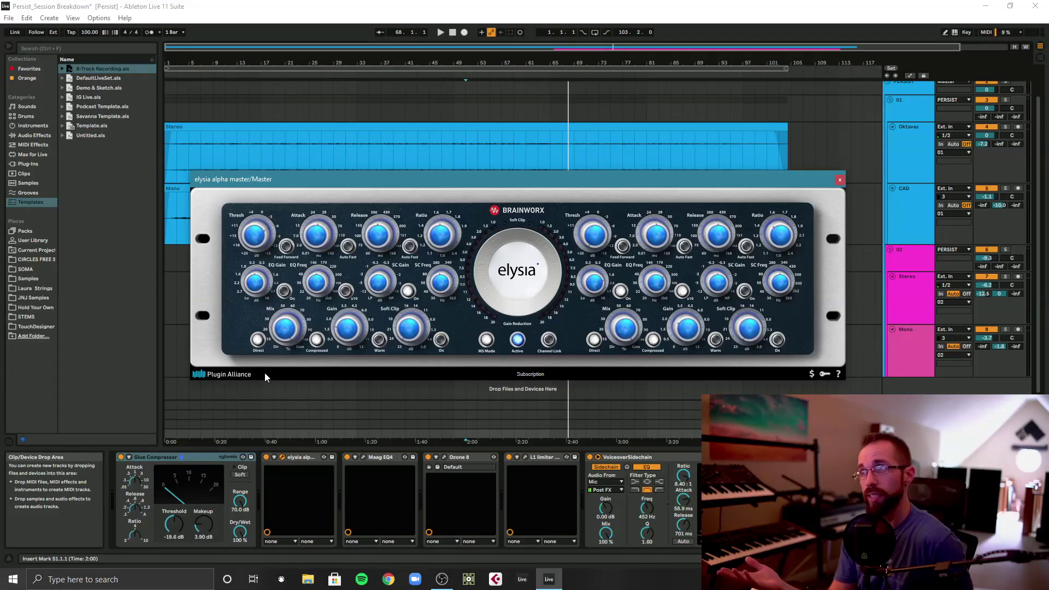
pyautogui.moveTo(538, 182)
pyautogui.mouseDown()
pyautogui.moveTo(498, 194)
pyautogui.moveTo(542, 182)
pyautogui.mouseUp()
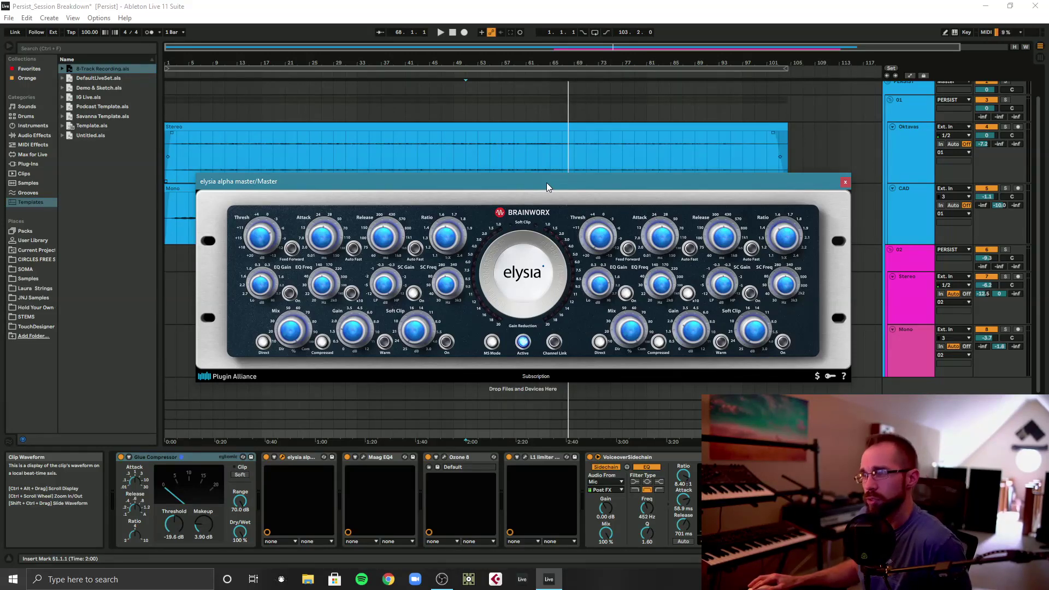
pyautogui.moveTo(546, 183); pyautogui.dragTo(540, 185)
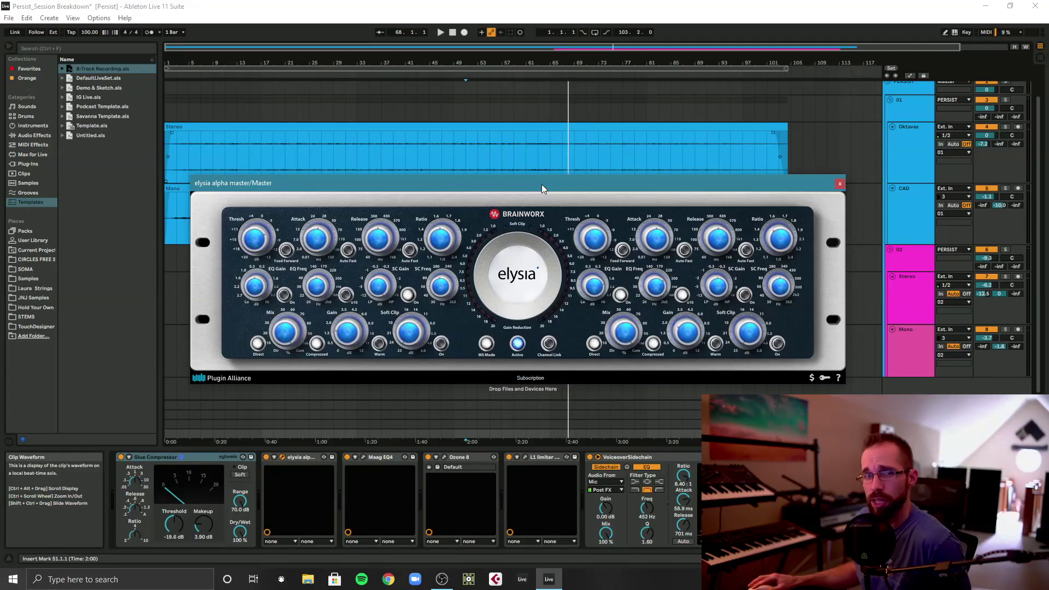
pyautogui.moveTo(542, 185); pyautogui.dragTo(543, 185)
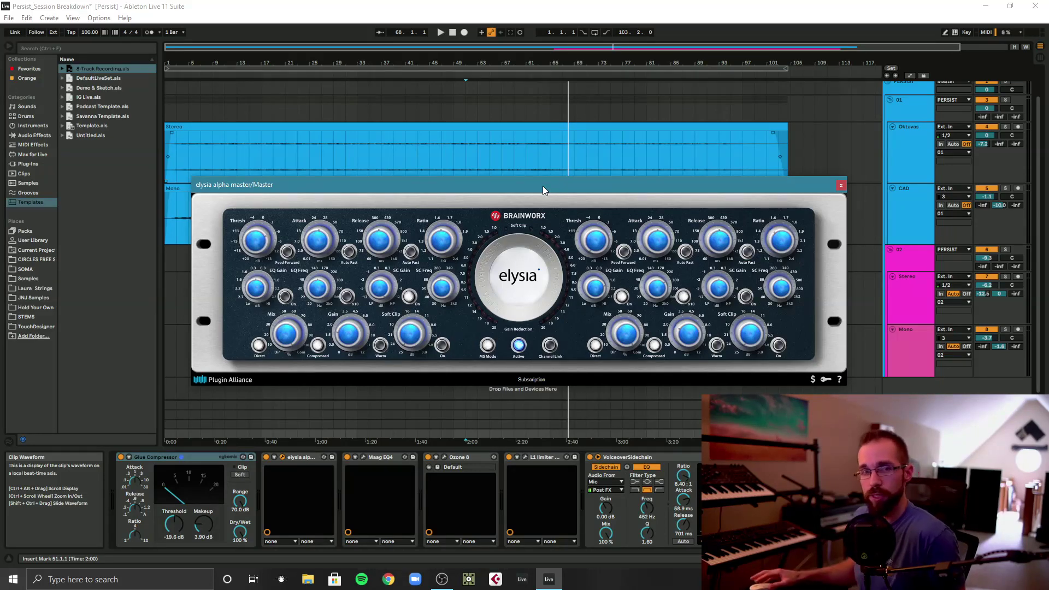
pyautogui.moveTo(543, 185); pyautogui.dragTo(568, 188)
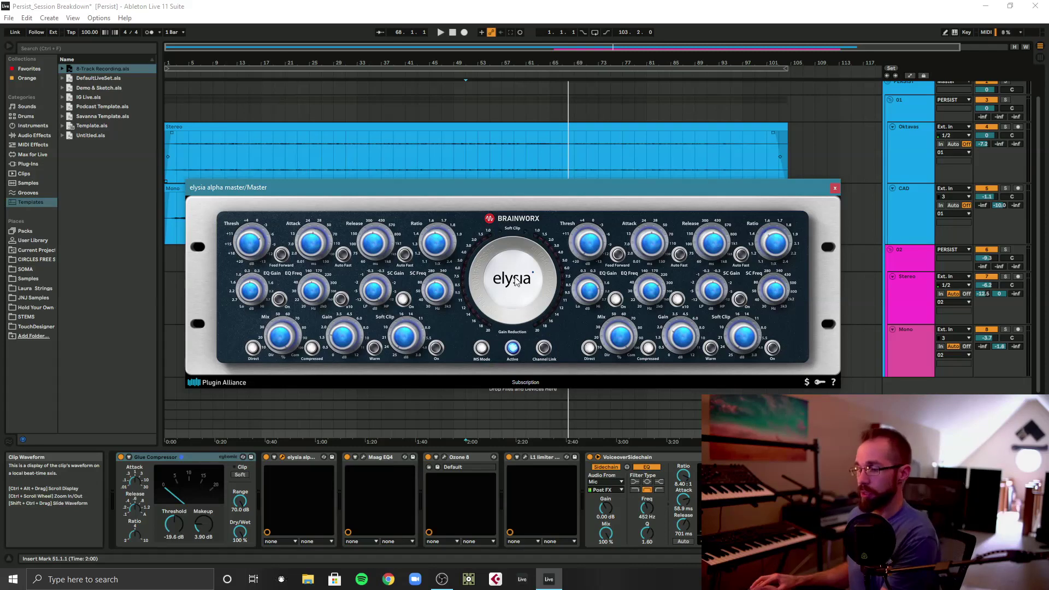
# Play the song from bar 51 with the elysia alpha master window in view, stop playback, and close the compressor's window
pyautogui.press('space')
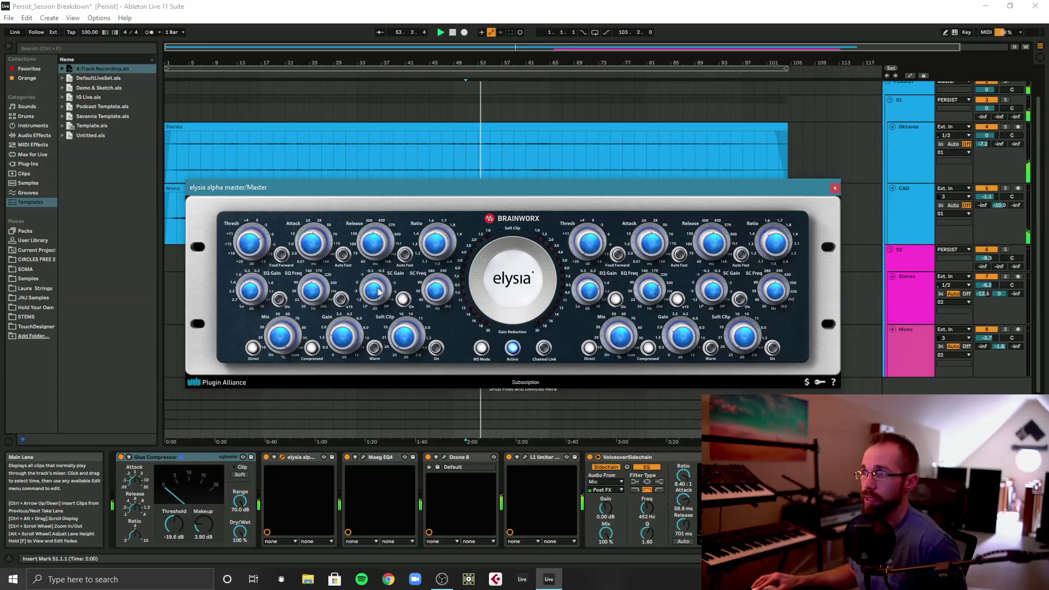
pyautogui.moveTo(436, 293)
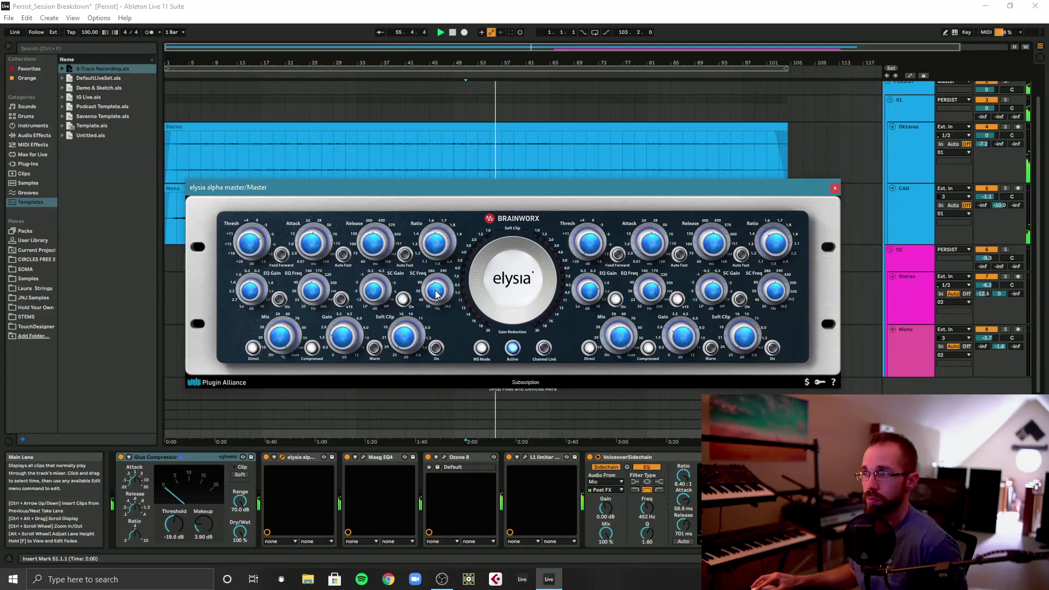
pyautogui.moveTo(484, 188); pyautogui.dragTo(478, 215)
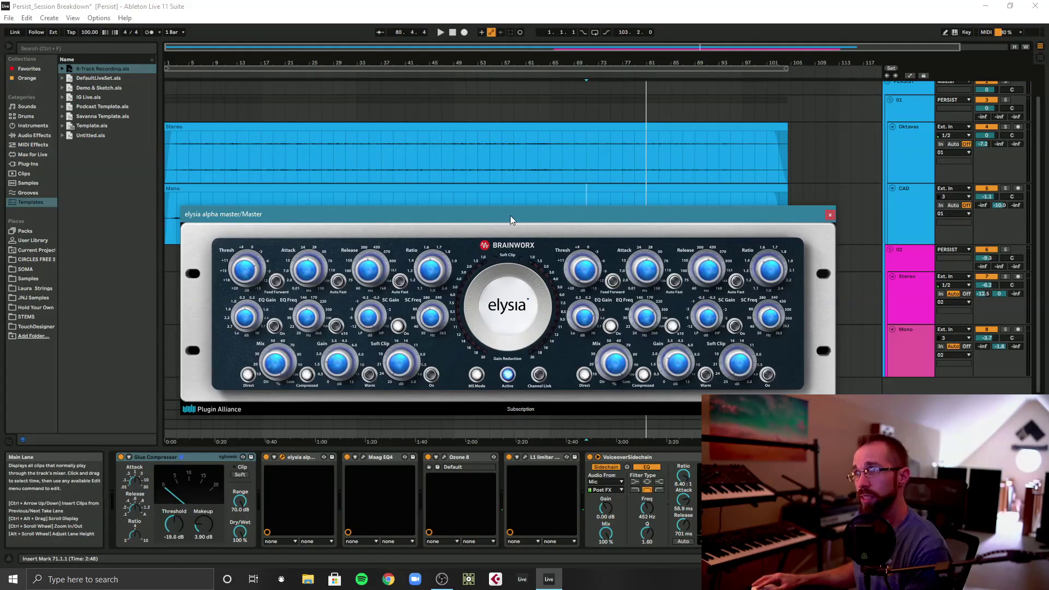
pyautogui.moveTo(510, 216); pyautogui.dragTo(472, 211)
pyautogui.moveTo(577, 211)
pyautogui.mouseDown()
pyautogui.moveTo(544, 208)
pyautogui.moveTo(583, 209)
pyautogui.mouseUp()
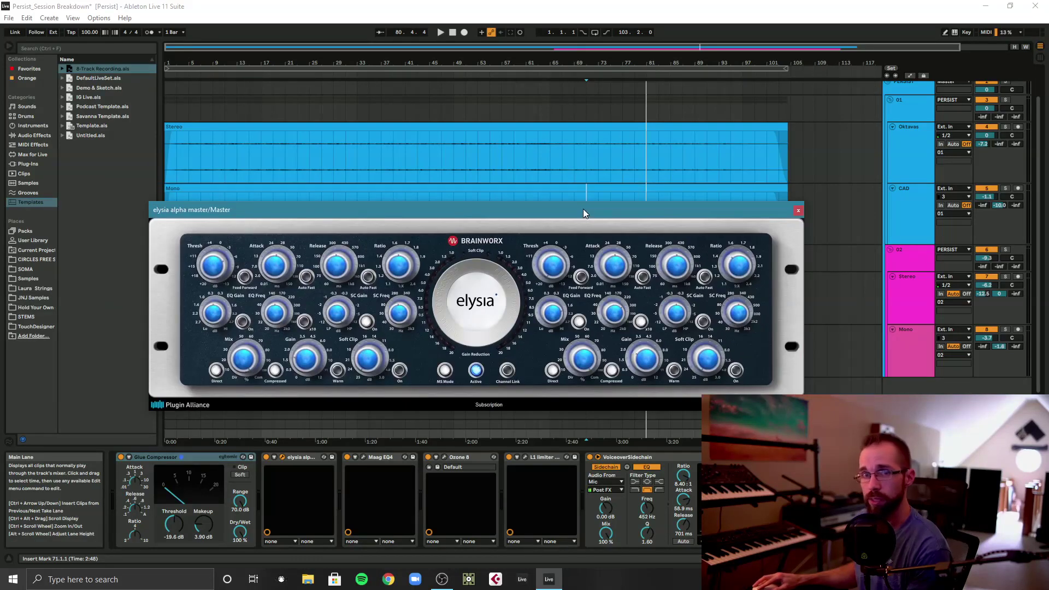
pyautogui.click(797, 211)
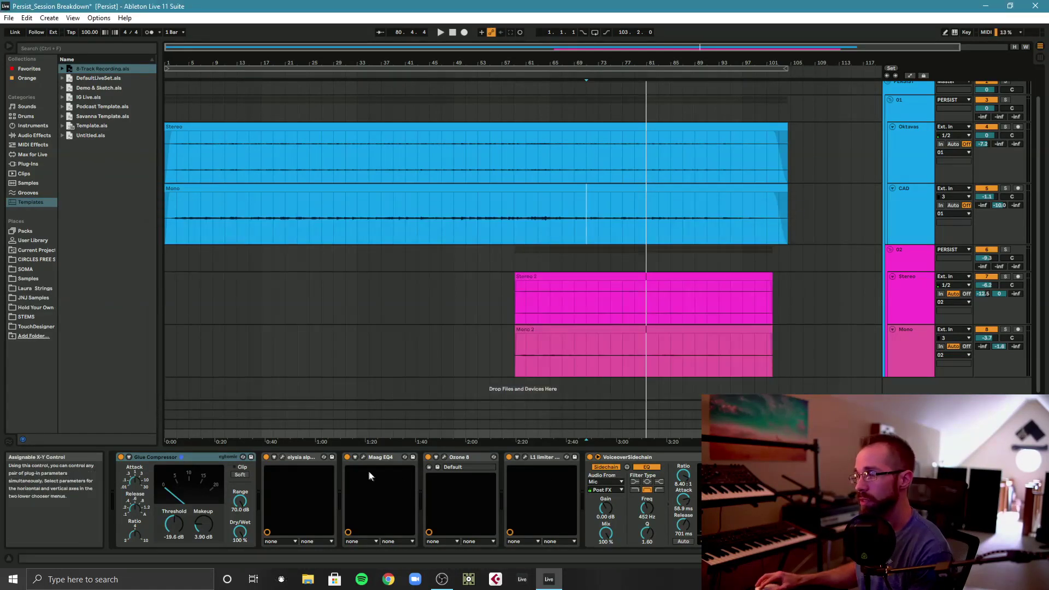
# Open the master track's Maag EQ4, place its window above the device chain, review its settings, and close it
pyautogui.click(363, 457)
pyautogui.moveTo(438, 156); pyautogui.dragTo(362, 265)
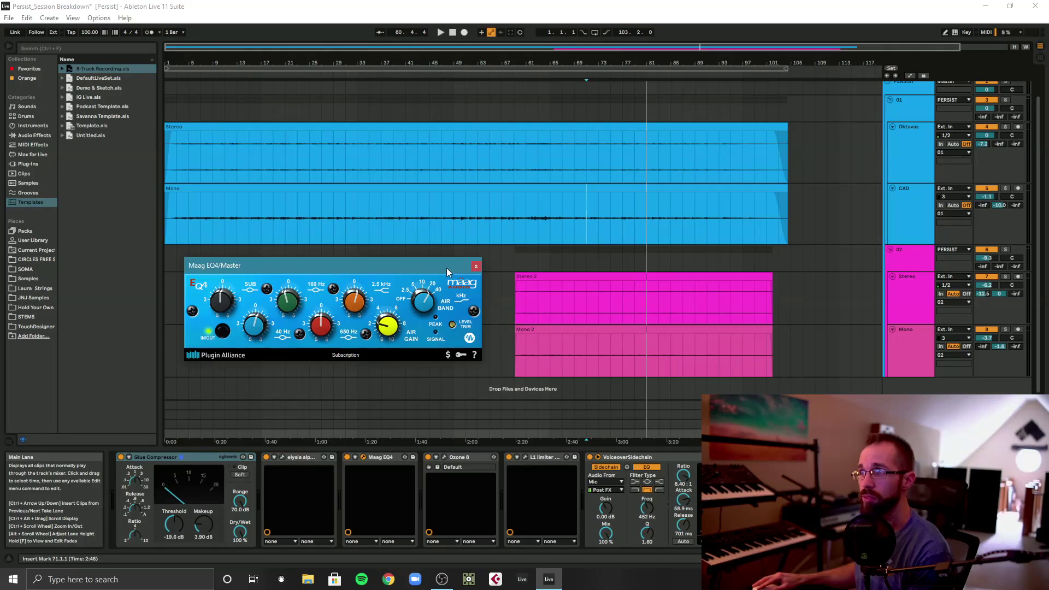
pyautogui.moveTo(446, 268); pyautogui.dragTo(435, 264)
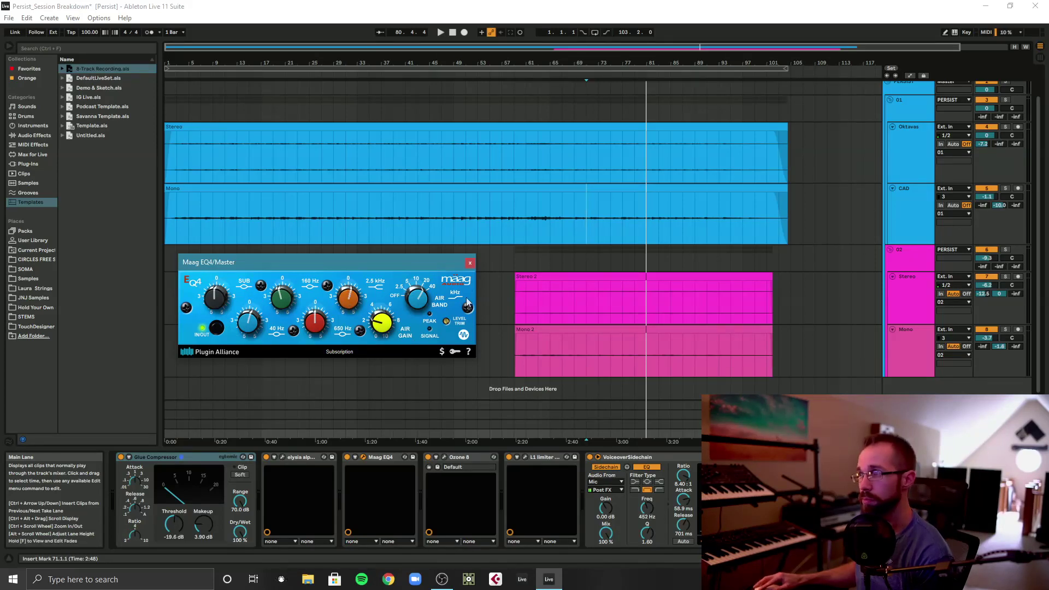
pyautogui.hotkey('ctrl', 'alt', 'p')
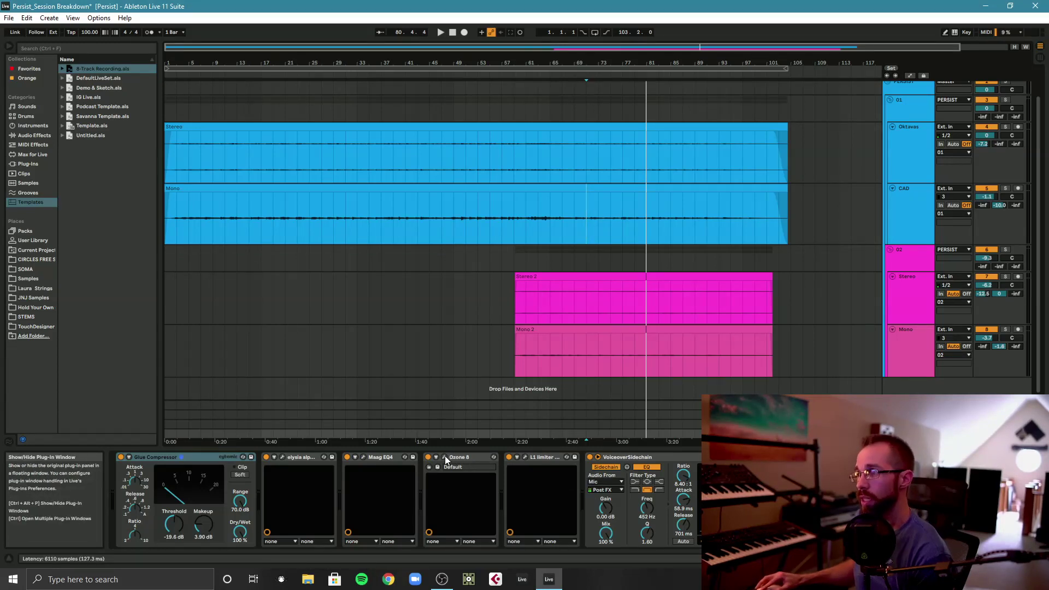
# Open Ozone 8 on the master track, move its window into view, and inspect bands 3 and 1 of its Equalizer module
pyautogui.click(444, 456)
pyautogui.moveTo(569, 99); pyautogui.dragTo(523, 133)
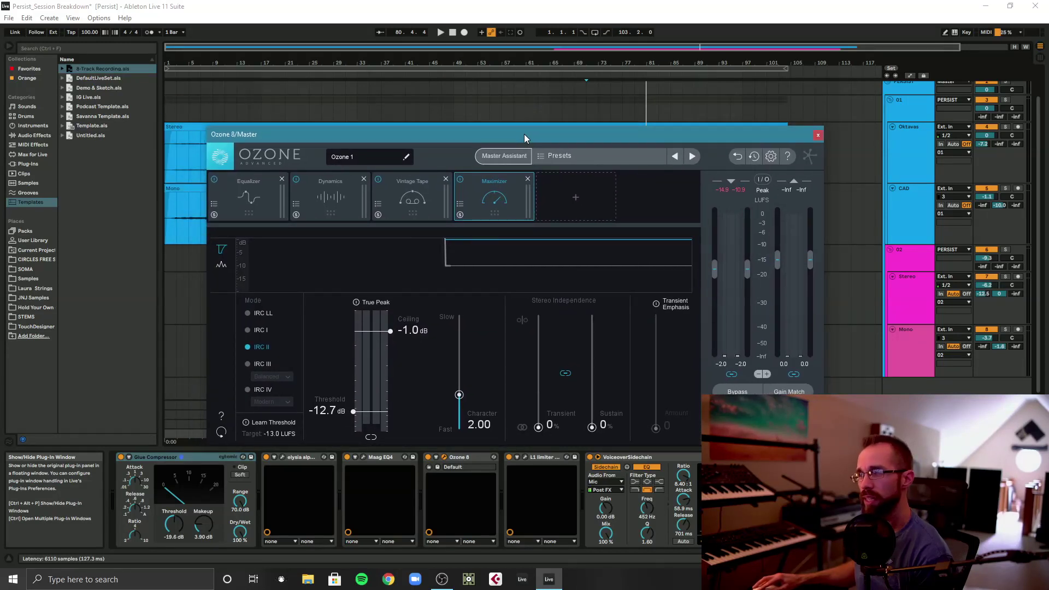
pyautogui.moveTo(523, 134); pyautogui.dragTo(510, 135)
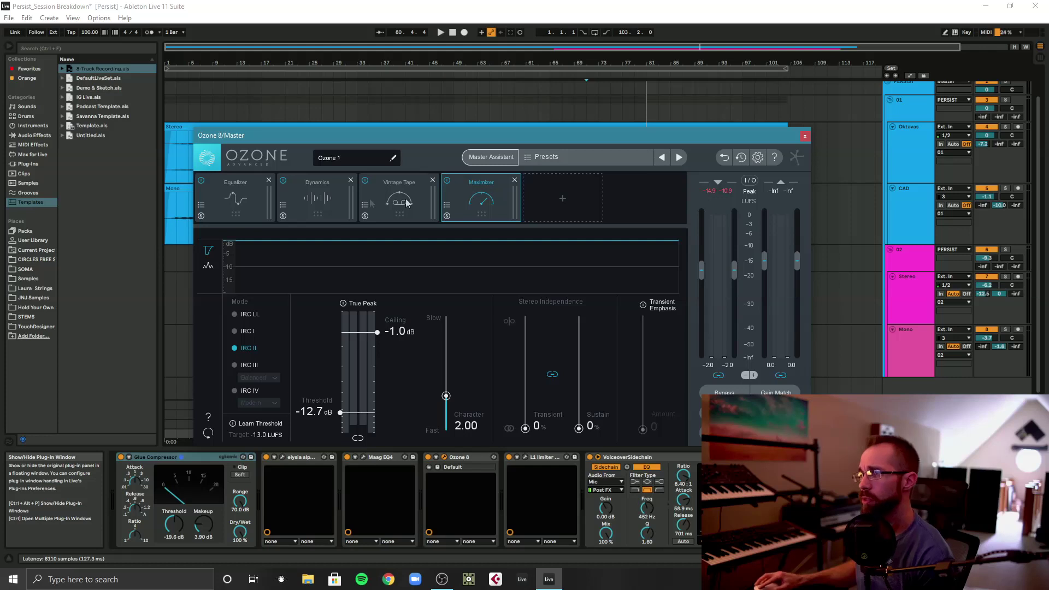
pyautogui.click(236, 198)
pyautogui.click(361, 302)
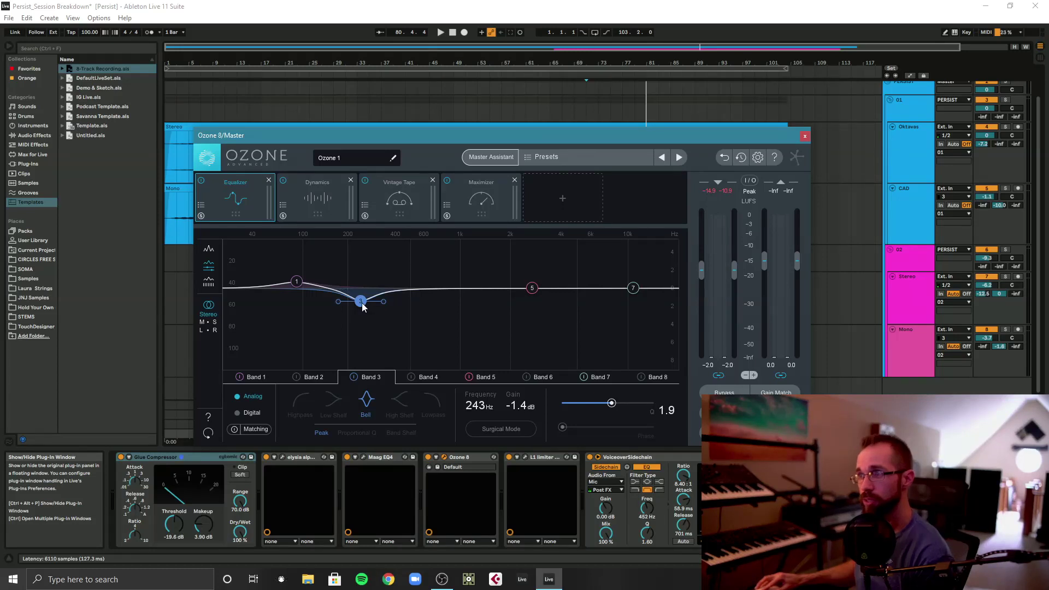
pyautogui.click(296, 281)
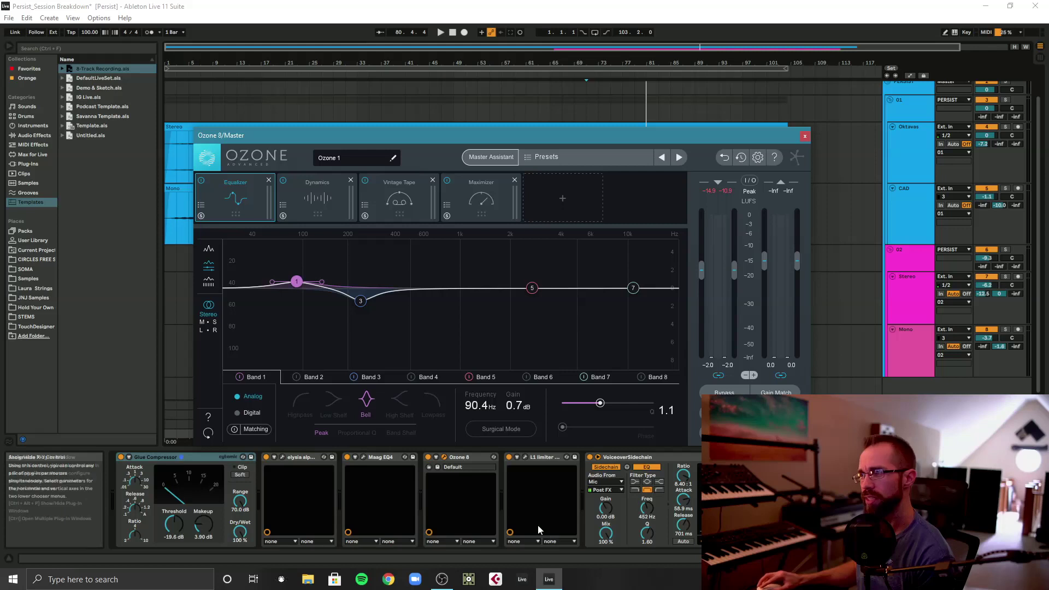
# Inspect the individual bands of Ozone's Dynamics module and play the song to watch the compression on band 2
pyautogui.click(318, 209)
pyautogui.click(309, 279)
pyautogui.click(491, 281)
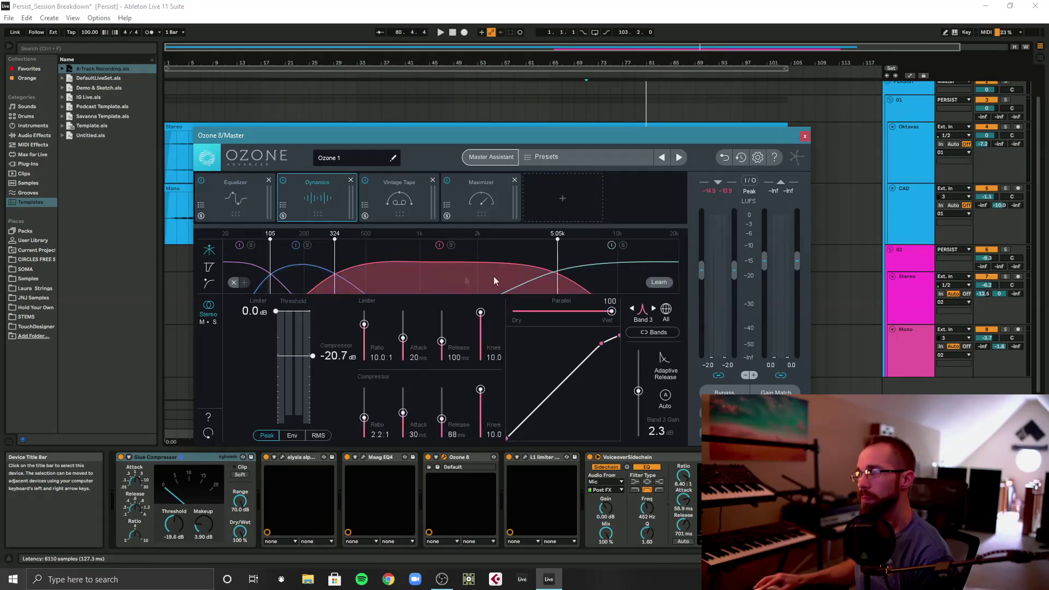
pyautogui.click(307, 261)
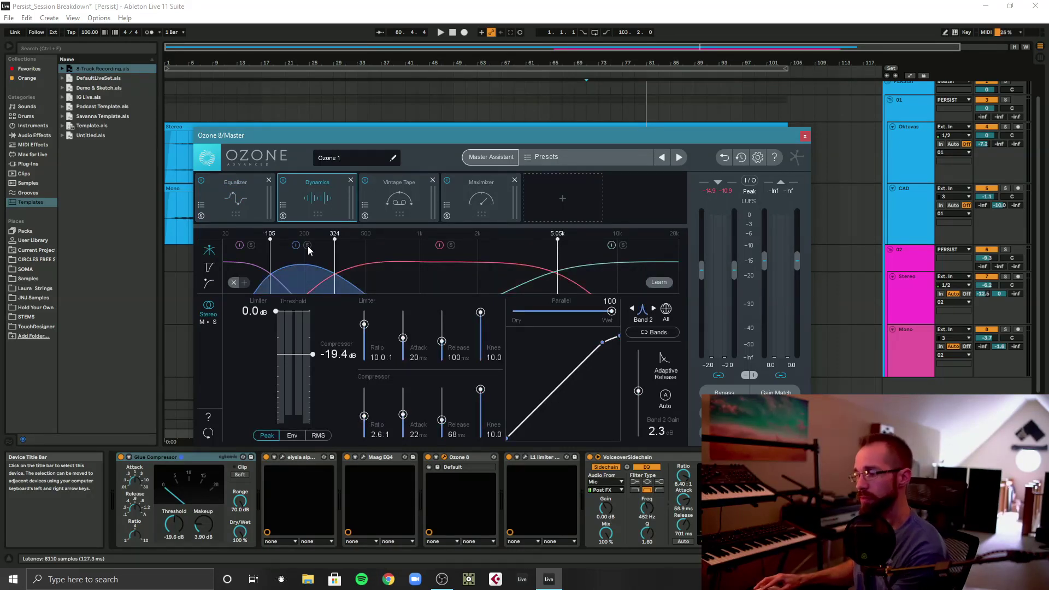
pyautogui.press('space')
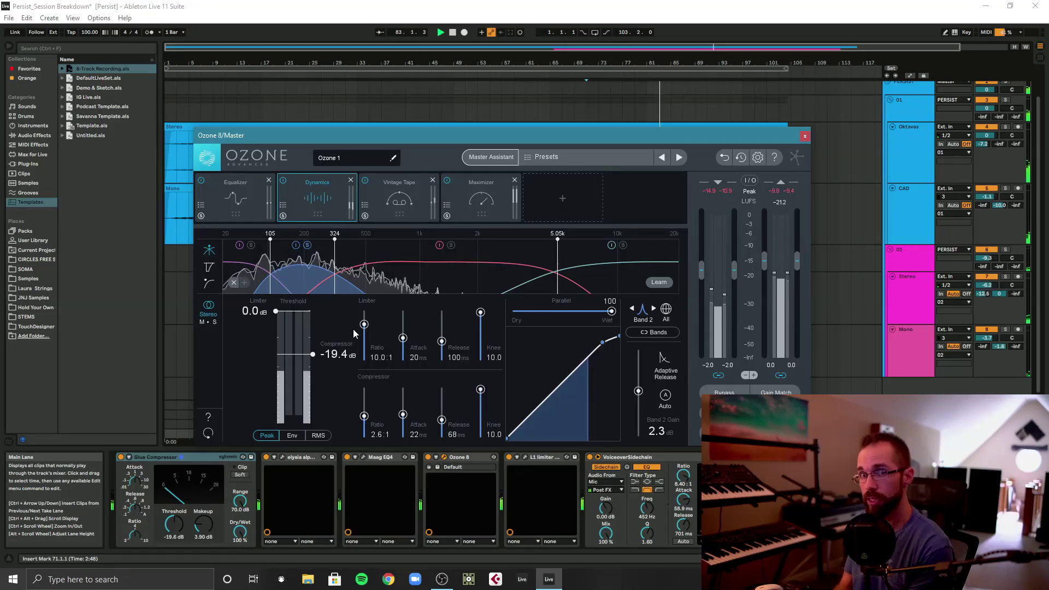
pyautogui.click(399, 192)
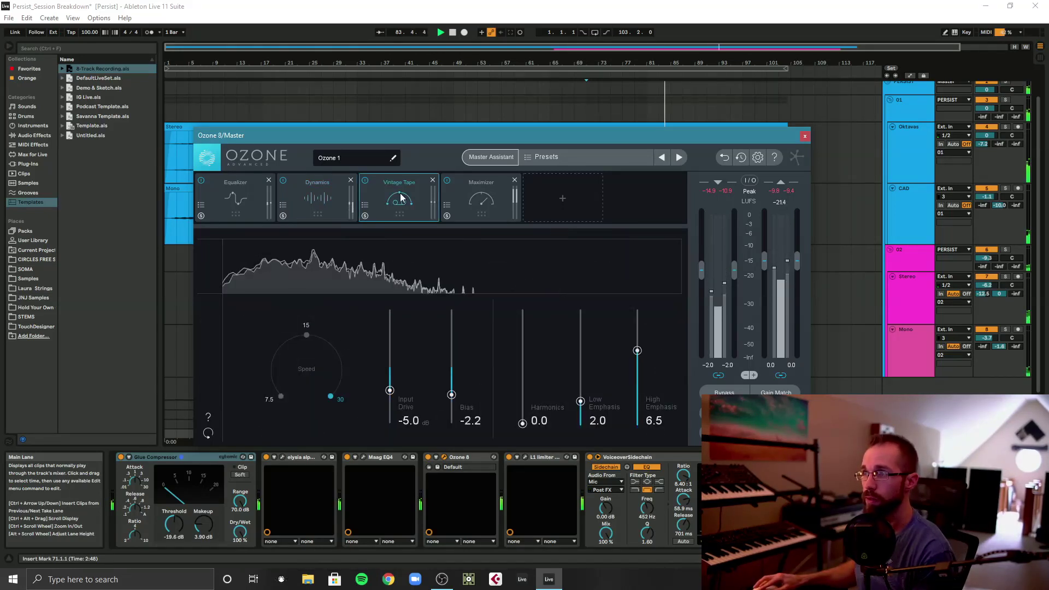
pyautogui.click(323, 192)
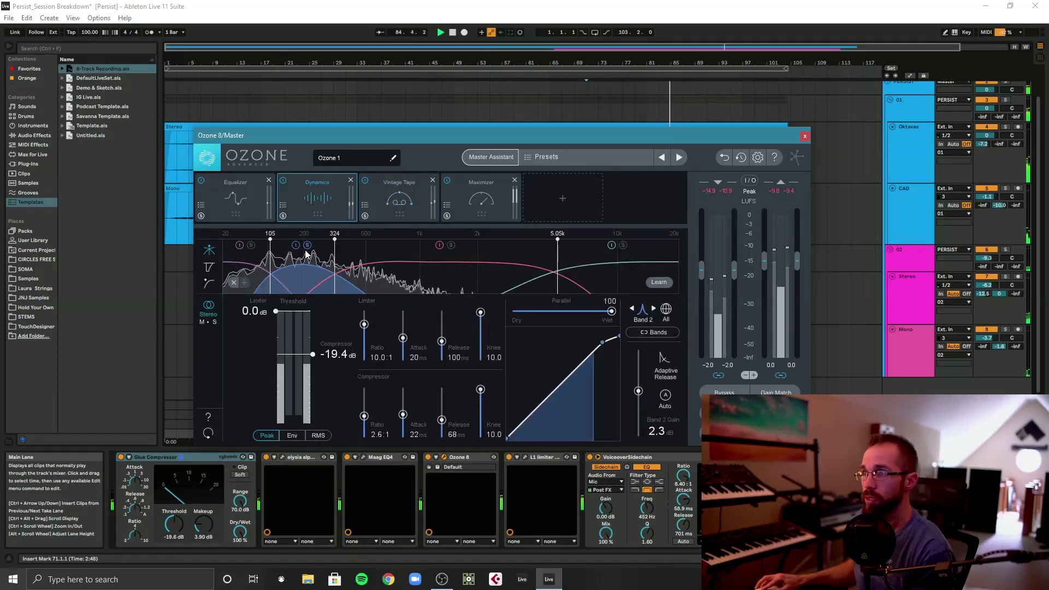
# Review Ozone's Vintage Tape and Maximizer modules during playback, replay from bar 63 with the Maximizer in view, and close Ozone
pyautogui.click(399, 204)
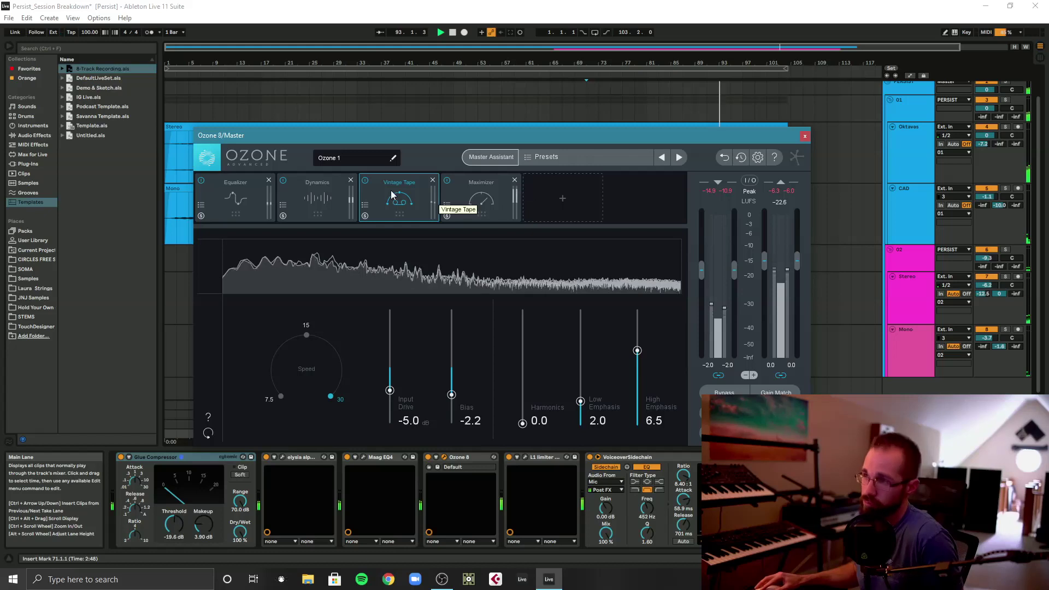
pyautogui.click(480, 199)
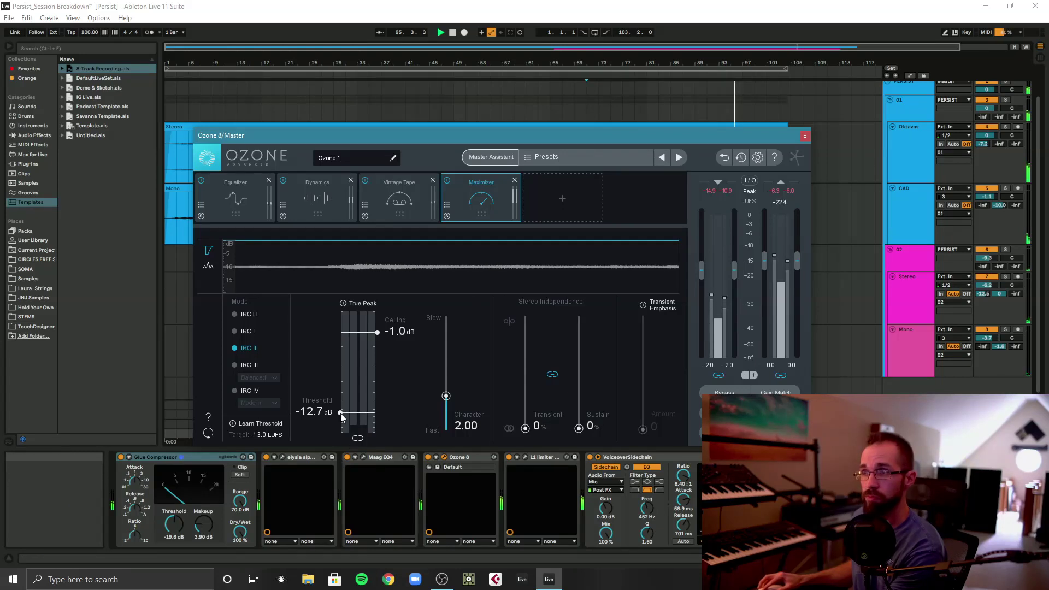
pyautogui.click(575, 102)
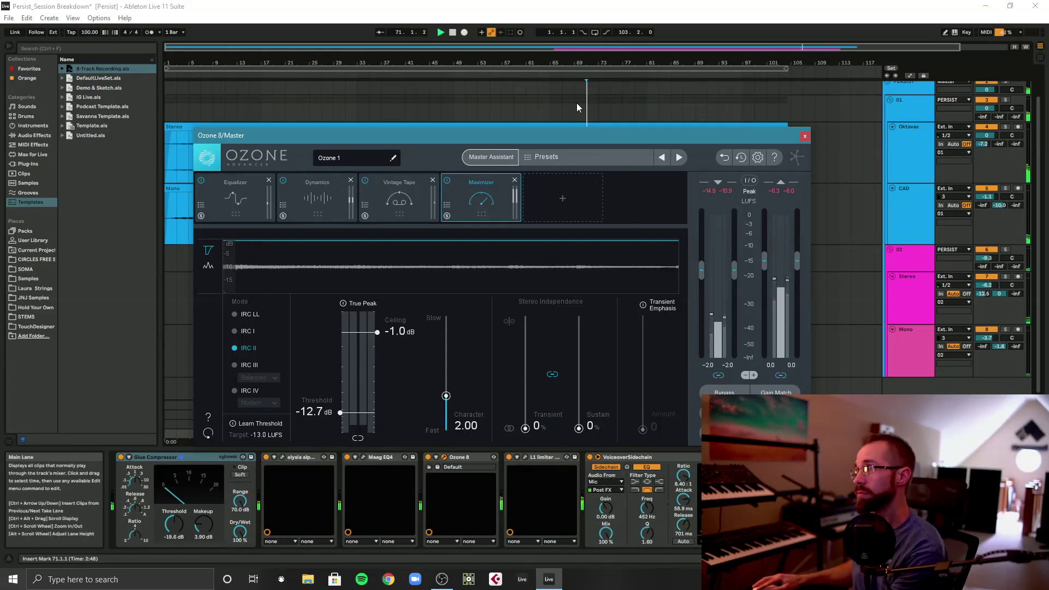
pyautogui.moveTo(570, 135); pyautogui.dragTo(601, 171)
pyautogui.click(542, 90)
pyautogui.click(543, 88)
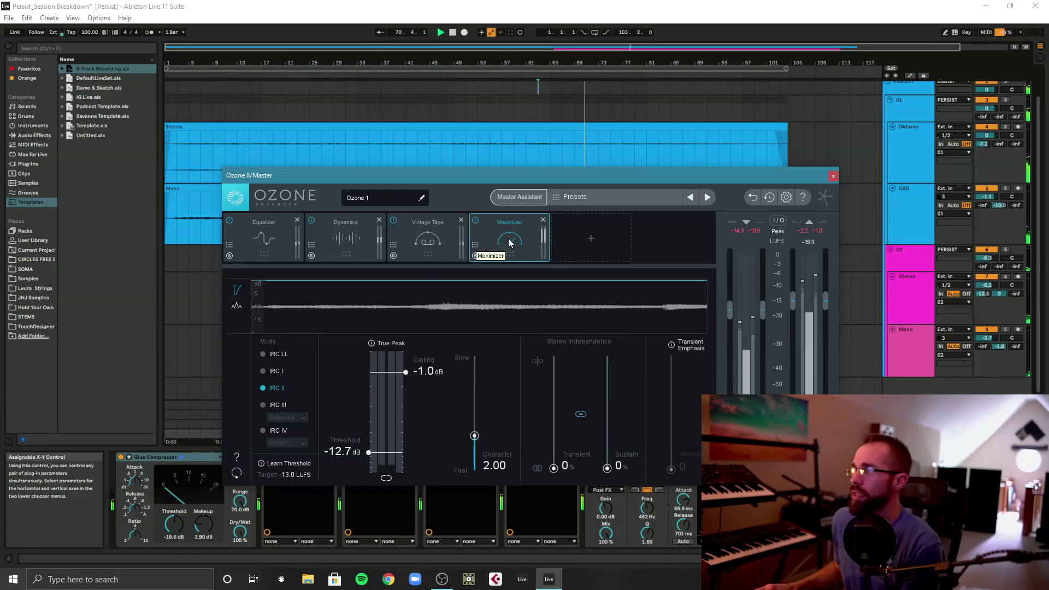
pyautogui.click(832, 178)
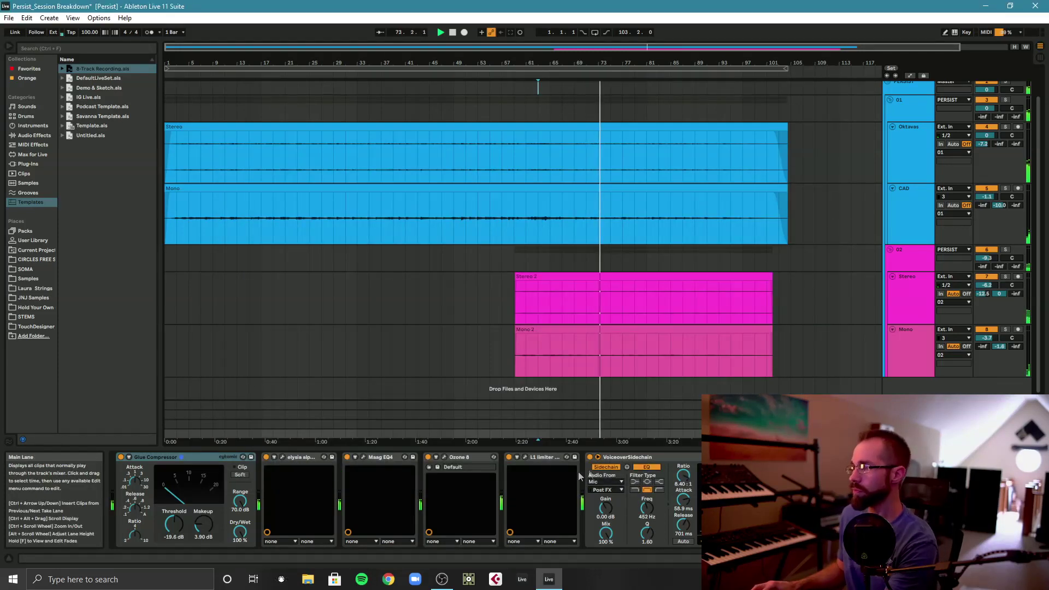
# Review the master track's L1 limiter, the VoiceoverSidechain device and the reastream-standalone plug-in, closing both plug-in windows
pyautogui.click(525, 456)
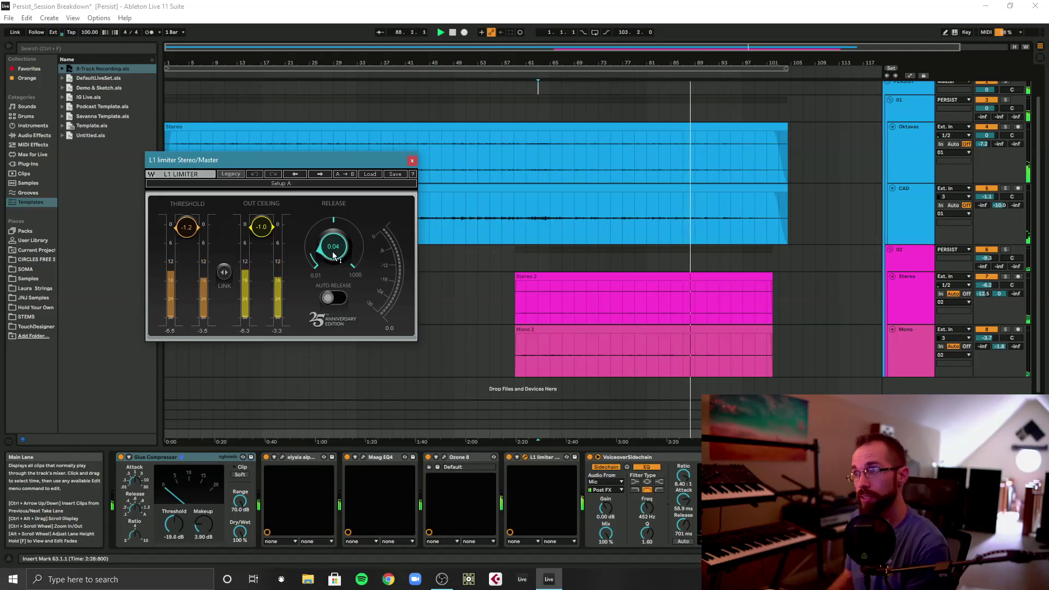
pyautogui.click(412, 161)
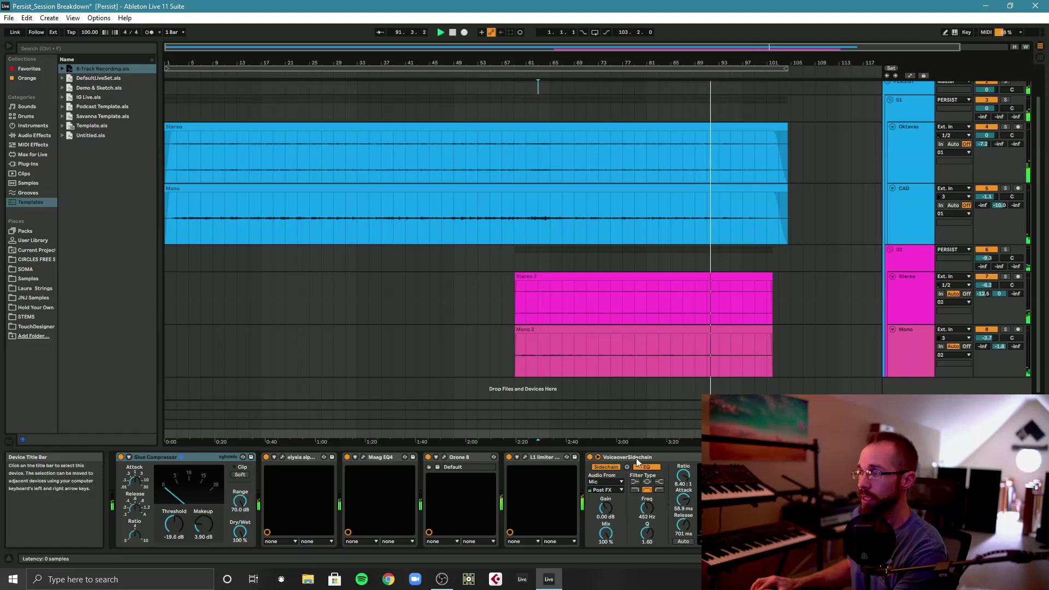
pyautogui.click(699, 458)
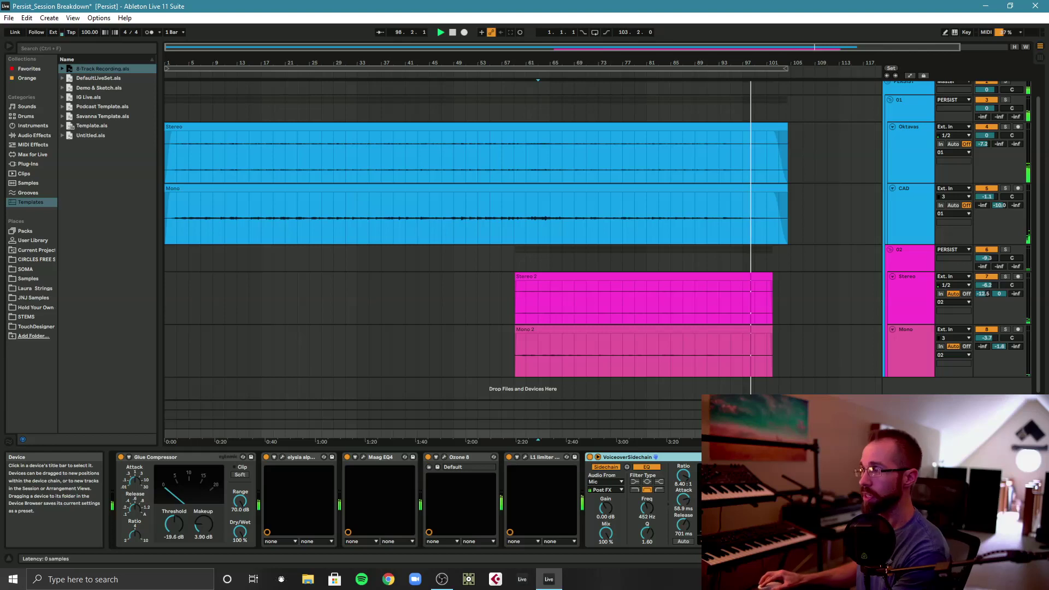
pyautogui.hotkey('ctrl', 'alt', 'p')
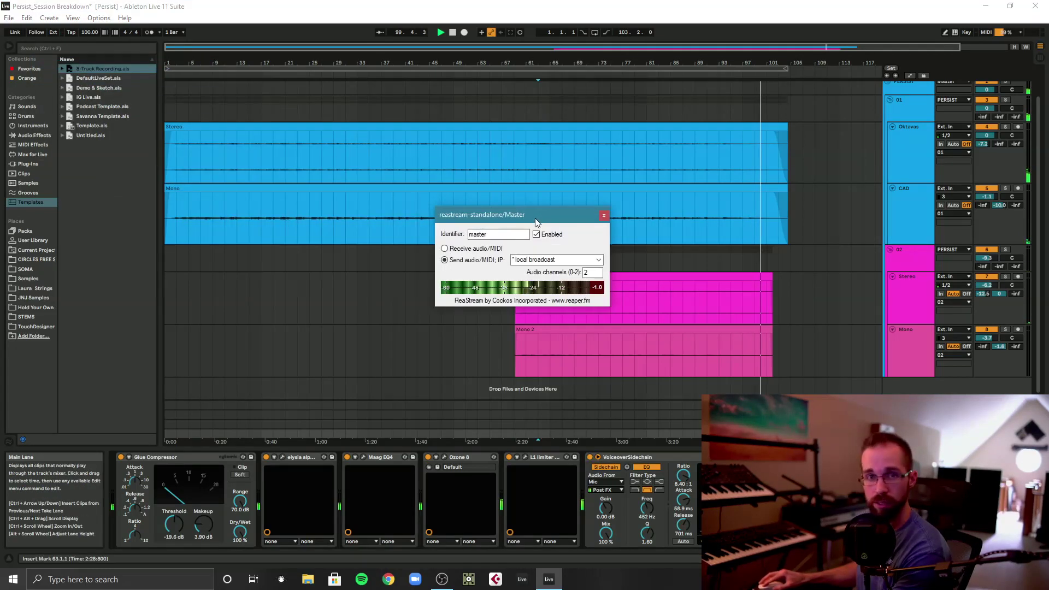
pyautogui.click(604, 215)
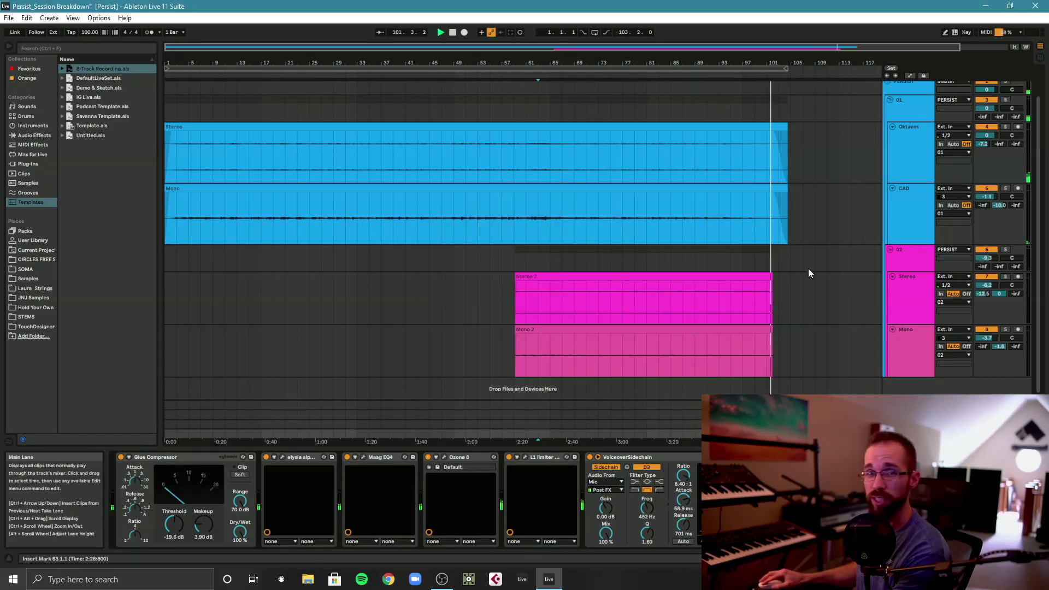